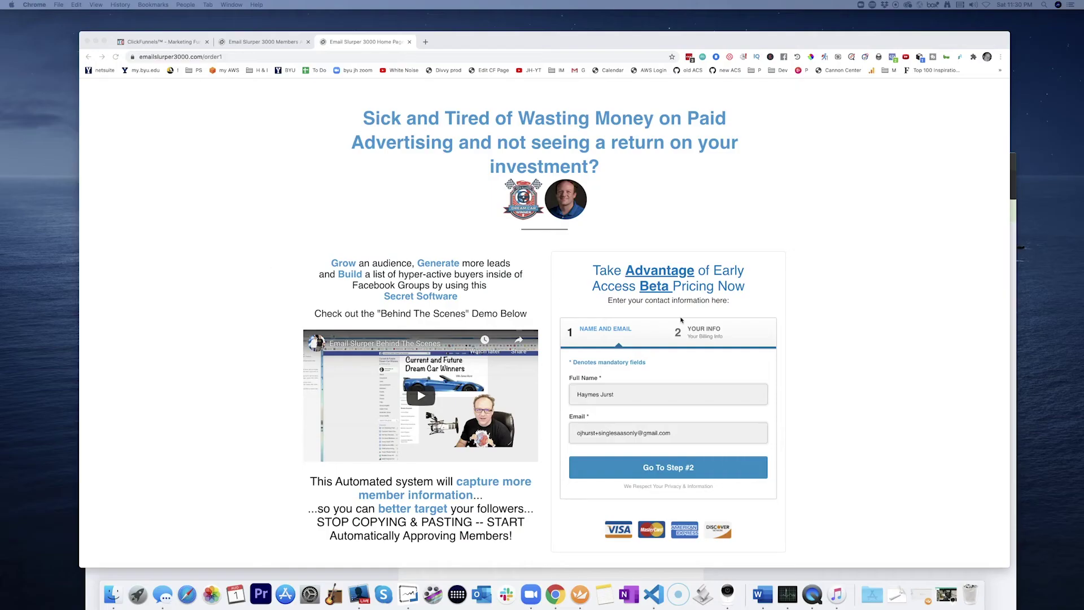
Step: Advance the order form to step 2 and highlight the Single Group and Five Group SAAS options
{"action": "scroll", "coordinate": [721, 303], "scroll_direction": "down", "scroll_amount": 3}
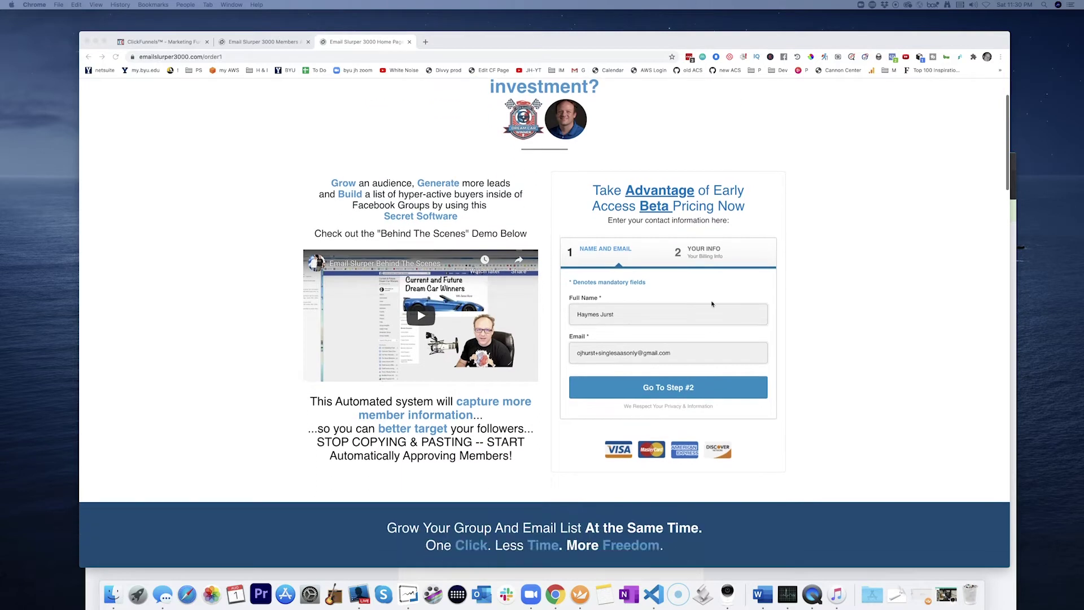
{"action": "scroll", "coordinate": [721, 304], "scroll_direction": "up", "scroll_amount": 3}
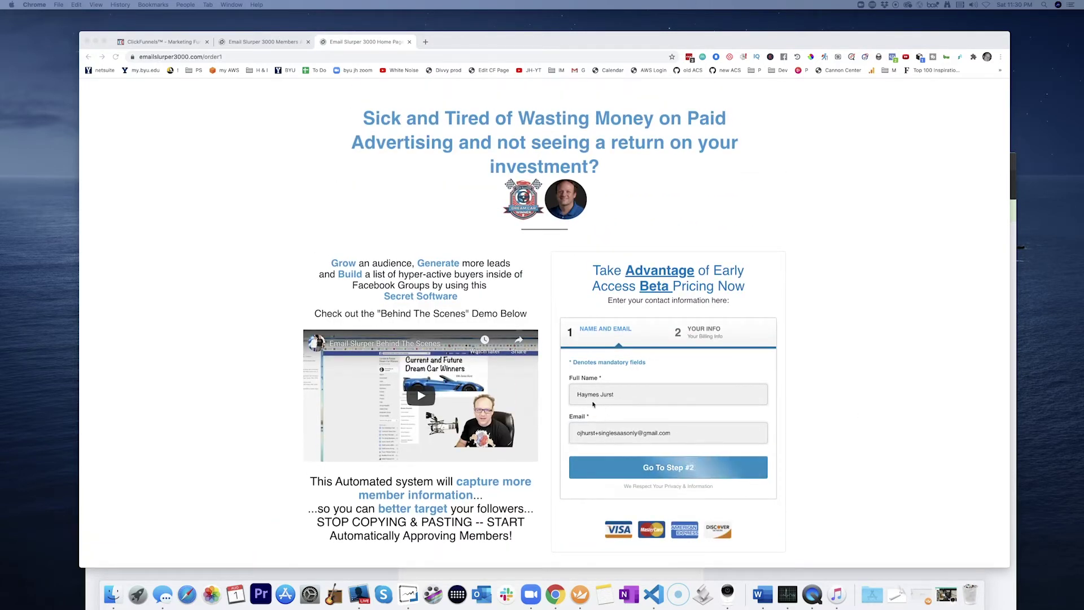
{"action": "left_click", "coordinate": [660, 472]}
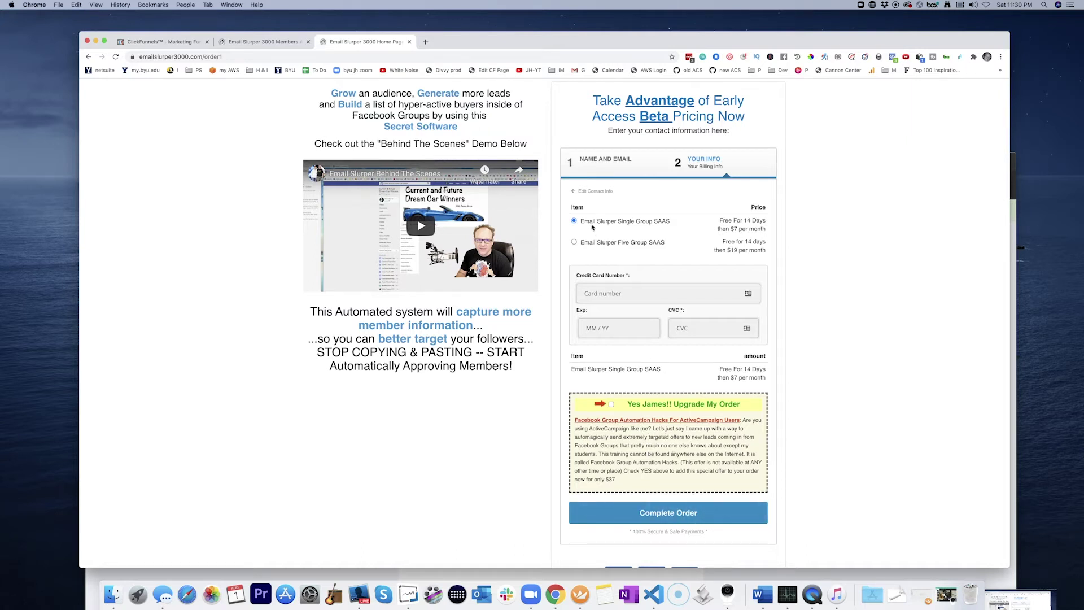
{"action": "left_click_drag", "start_coordinate": [592, 227], "coordinate": [670, 224]}
{"action": "left_click_drag", "start_coordinate": [605, 245], "coordinate": [699, 246]}
Step: From the members area, open the Done For You Setup lesson's upgrade link to the $47 Email Slurper 3000 upsell
{"action": "left_click", "coordinate": [266, 42]}
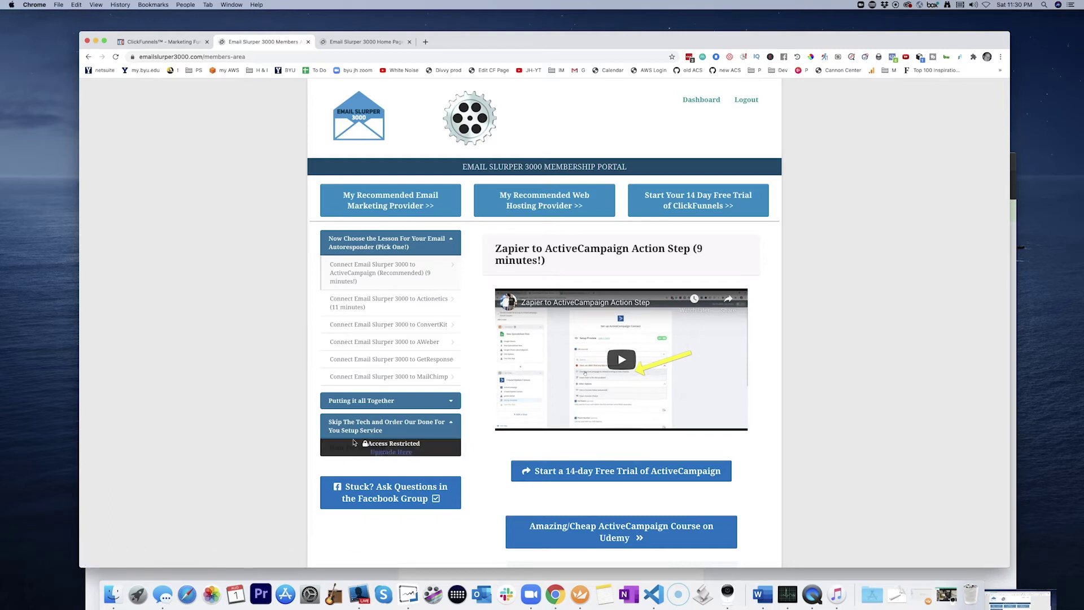
{"action": "mouse_move", "coordinate": [389, 455]}
{"action": "left_click", "coordinate": [389, 453]}
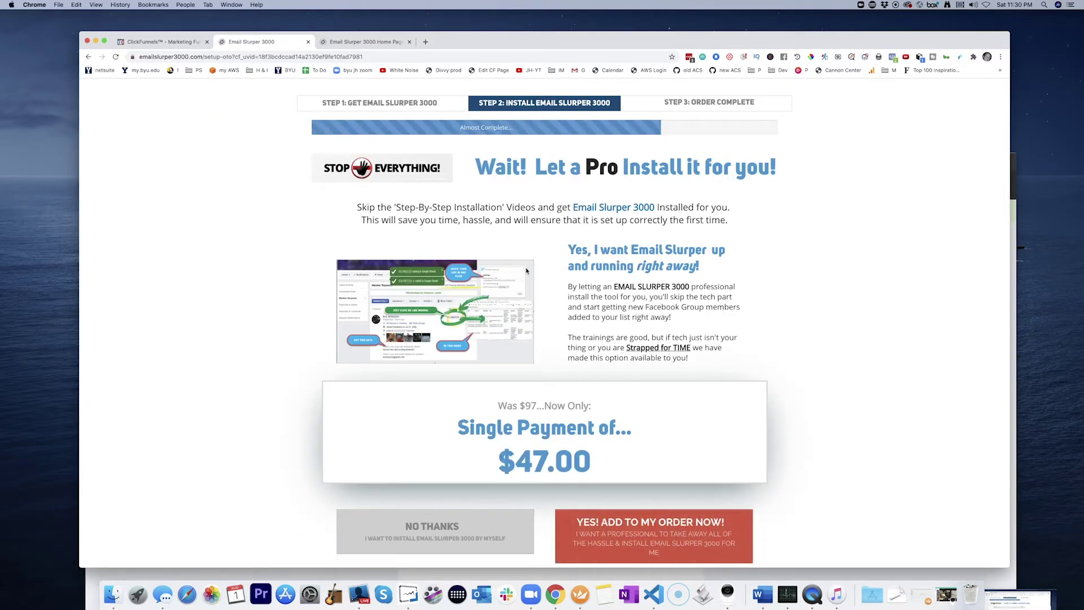
{"action": "scroll", "coordinate": [479, 238], "scroll_direction": "down", "scroll_amount": 2}
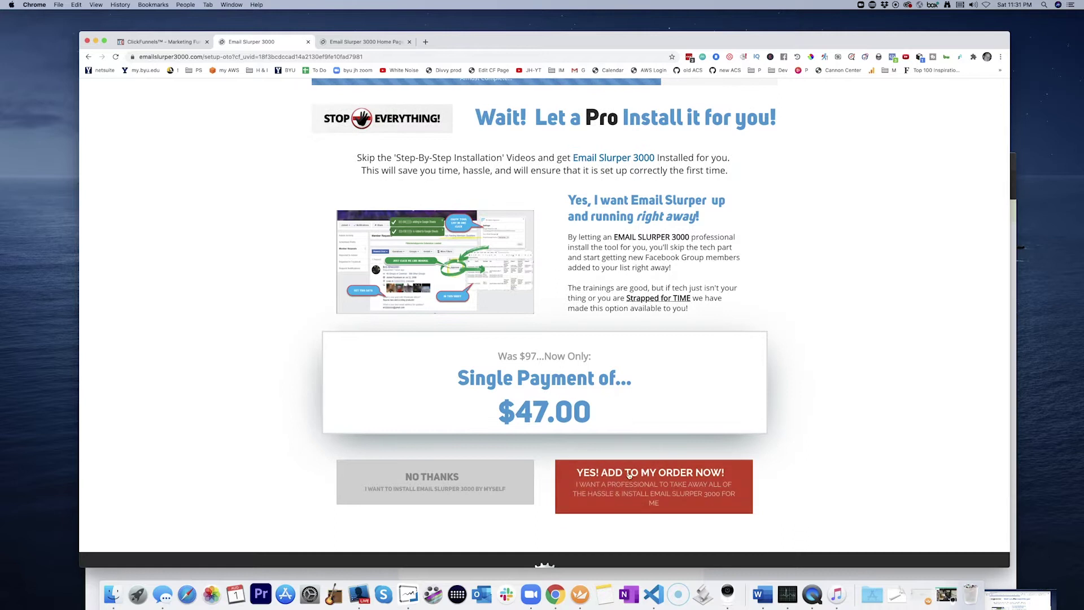
{"action": "scroll", "coordinate": [539, 414], "scroll_direction": "up", "scroll_amount": 2}
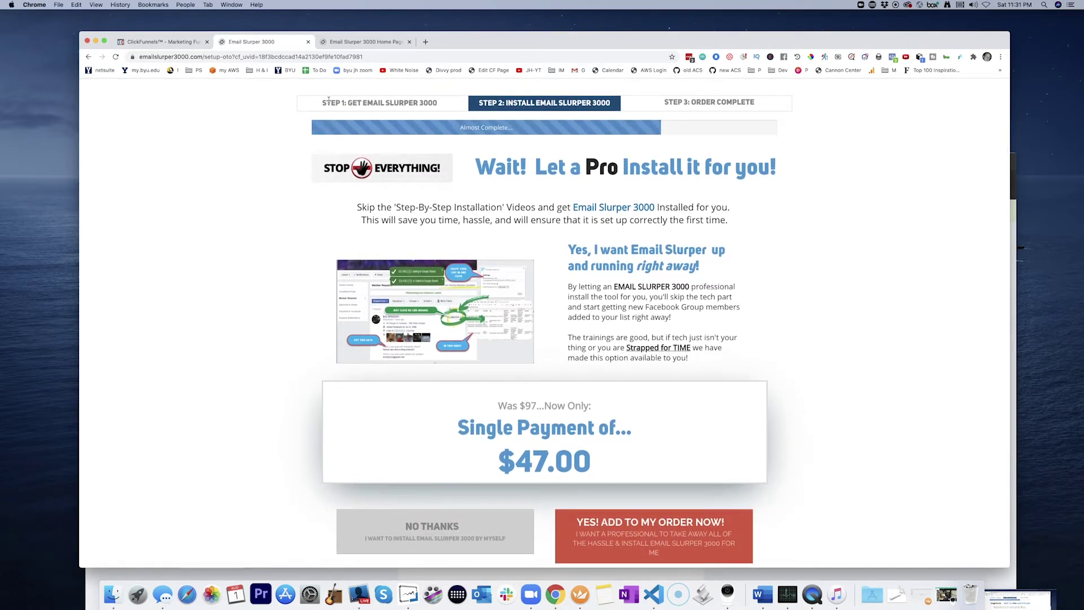
Step: Show the ES3000 Order Page products and highlight the ActiveCampaign FB Group Automation Hacks order bump
{"action": "left_click", "coordinate": [175, 45]}
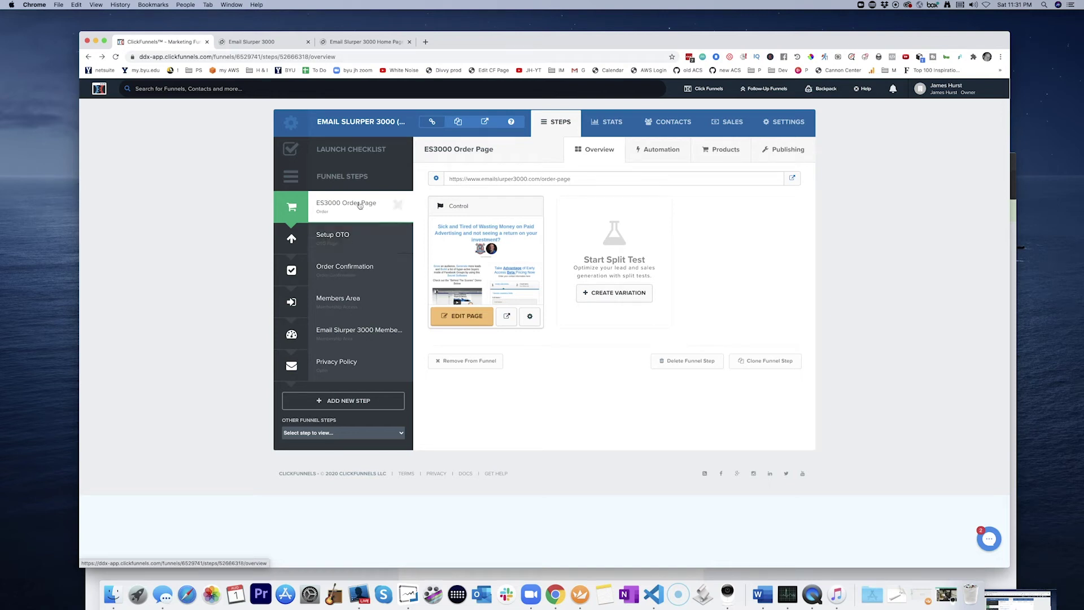
{"action": "left_click", "coordinate": [725, 151]}
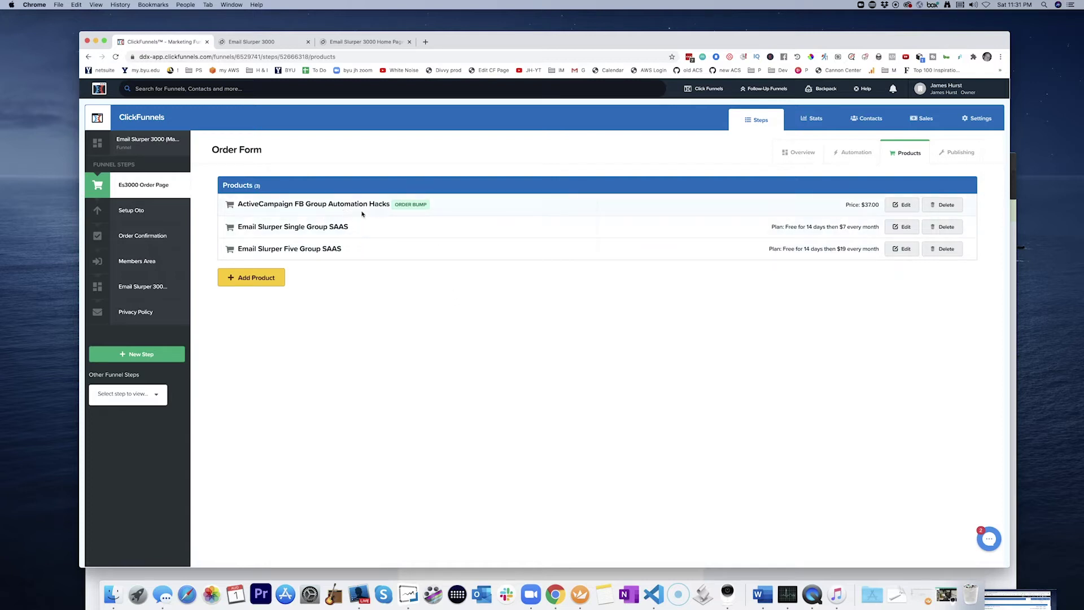
{"action": "left_click_drag", "start_coordinate": [390, 204], "coordinate": [238, 202]}
{"action": "key", "text": "super+c"}
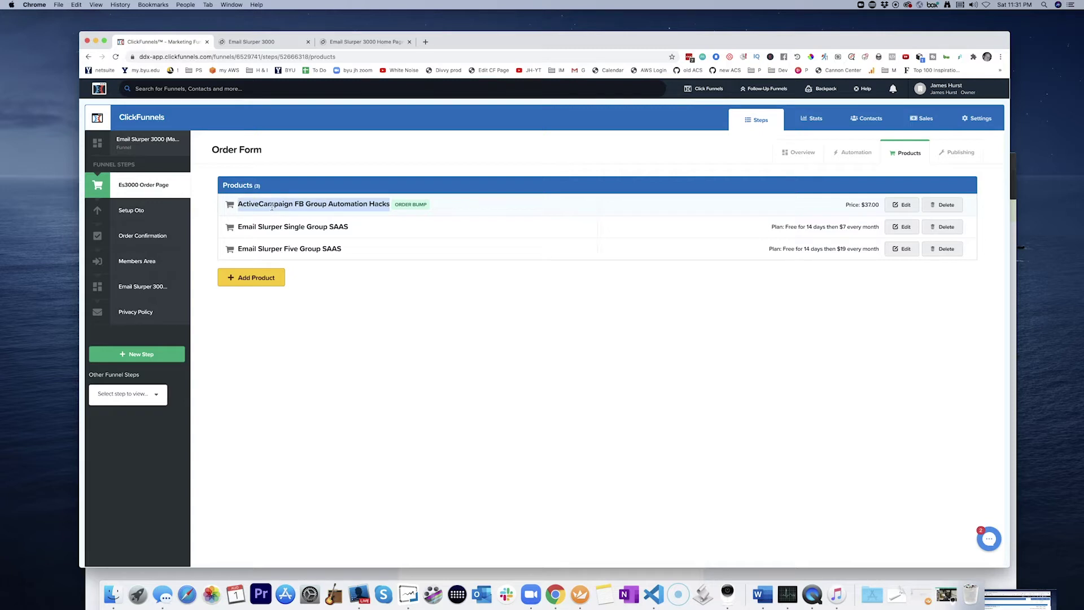
{"action": "left_click", "coordinate": [464, 306]}
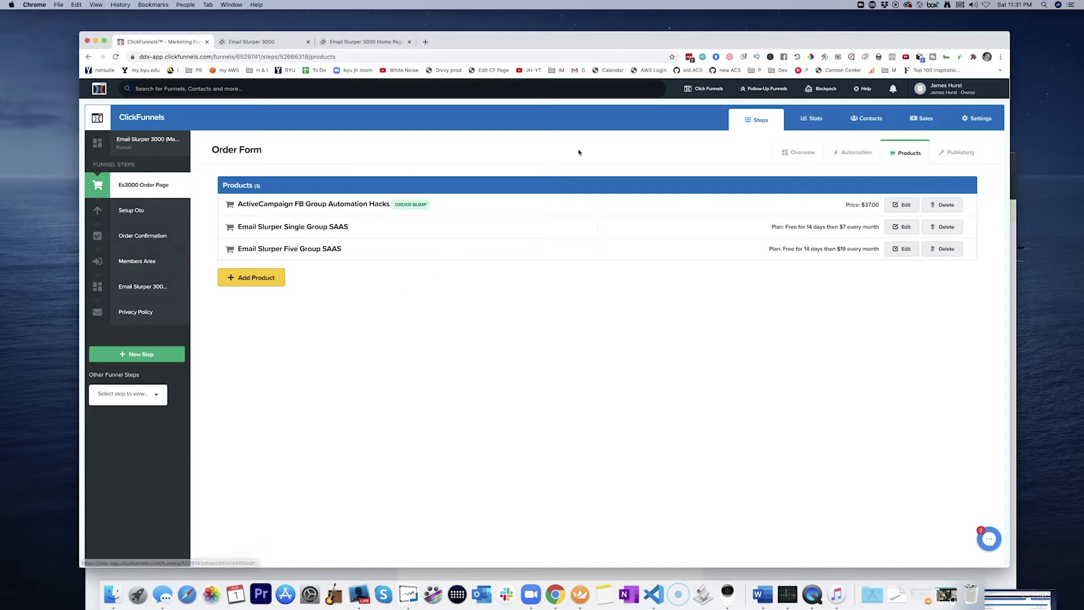
Step: Select the Setup OTO step from the funnel sidebar and clone it
{"action": "left_click", "coordinate": [87, 57]}
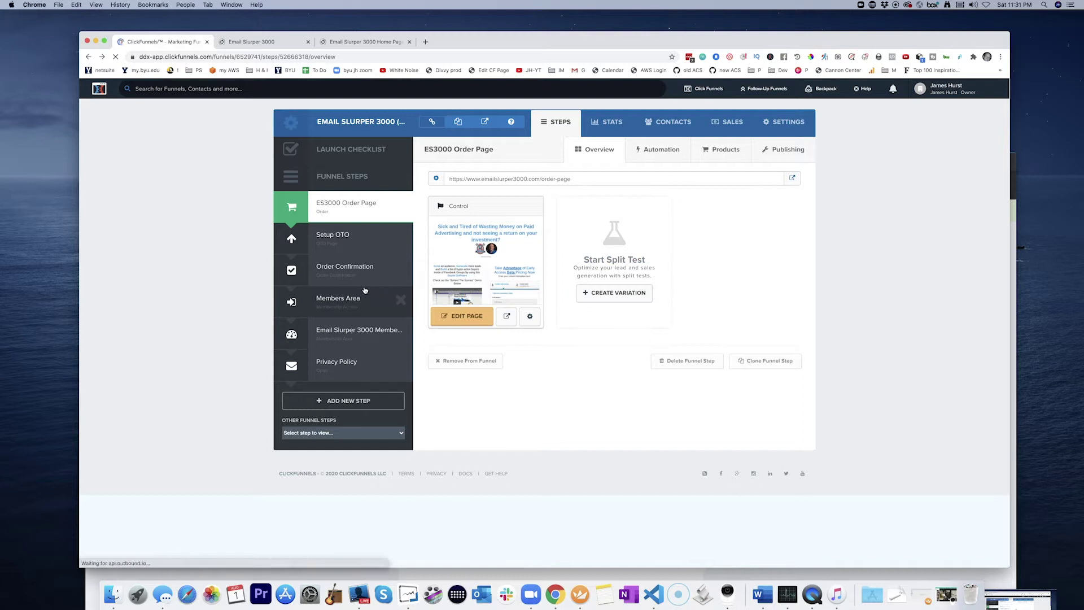
{"action": "left_click", "coordinate": [333, 240]}
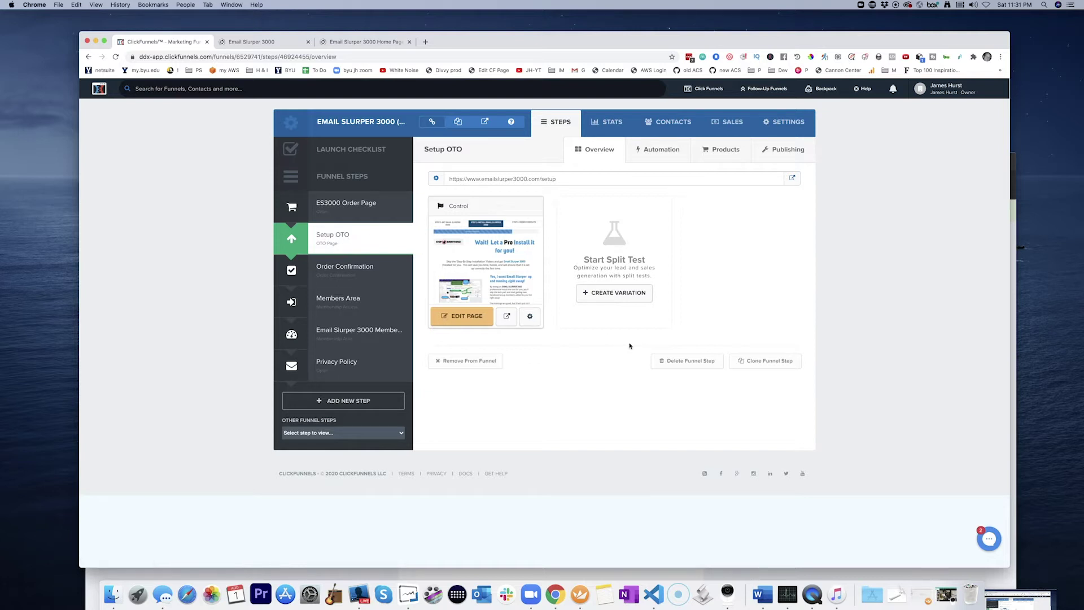
{"action": "left_click", "coordinate": [770, 362]}
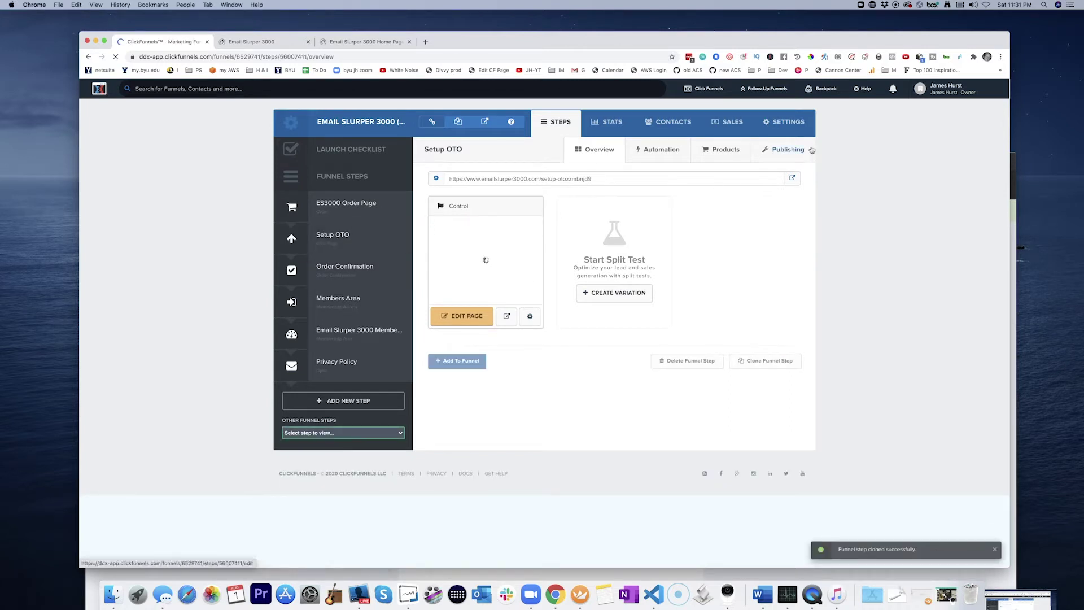
Step: Change the clone's step name to 'Order Bump OTO' and its path to 'order-bump-oto', then update it
{"action": "left_click", "coordinate": [789, 149]}
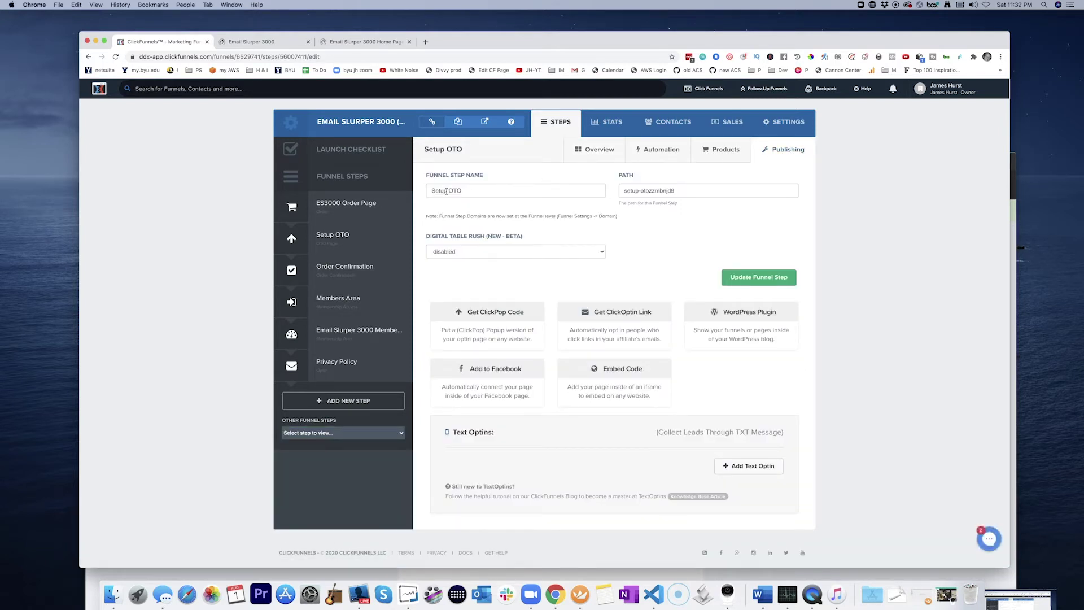
{"action": "double_click", "coordinate": [439, 191]}
{"action": "type", "text": "Order Bum"}
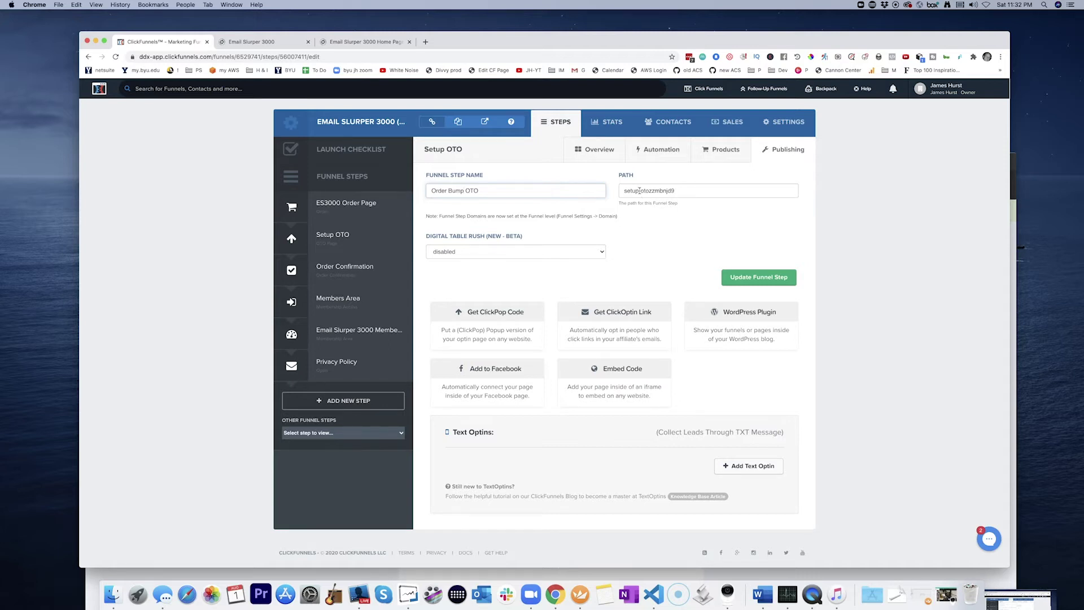
{"action": "left_click_drag", "start_coordinate": [640, 191], "coordinate": [619, 193]}
{"action": "type", "text": "order-bump"}
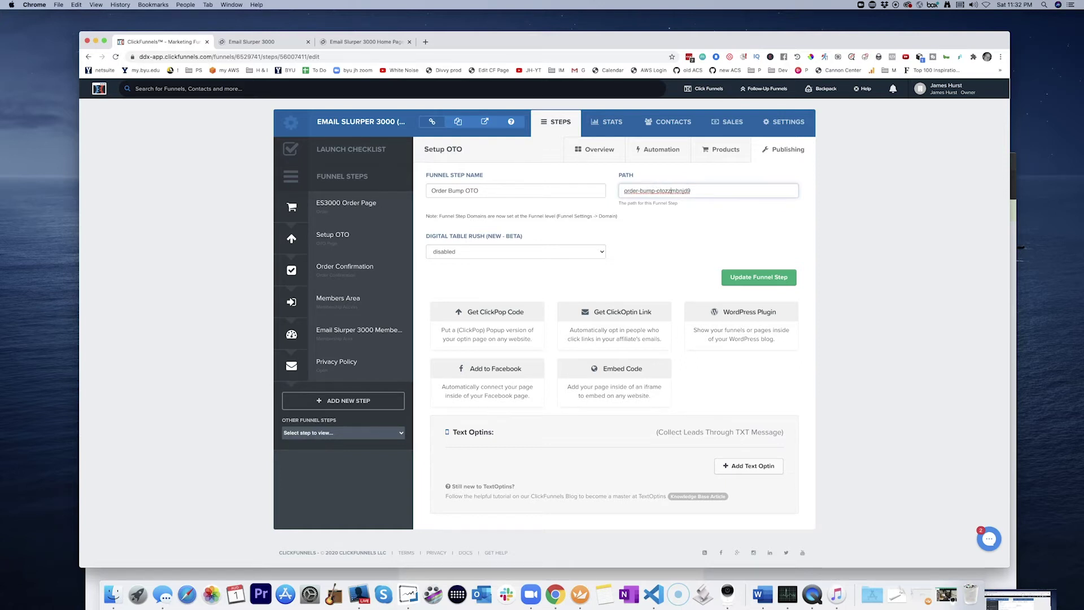
{"action": "key", "text": "BackSpace"}
{"action": "key", "text": "BackSpace"}
{"action": "key", "text": "BackSpace"}
{"action": "left_click", "coordinate": [755, 277]}
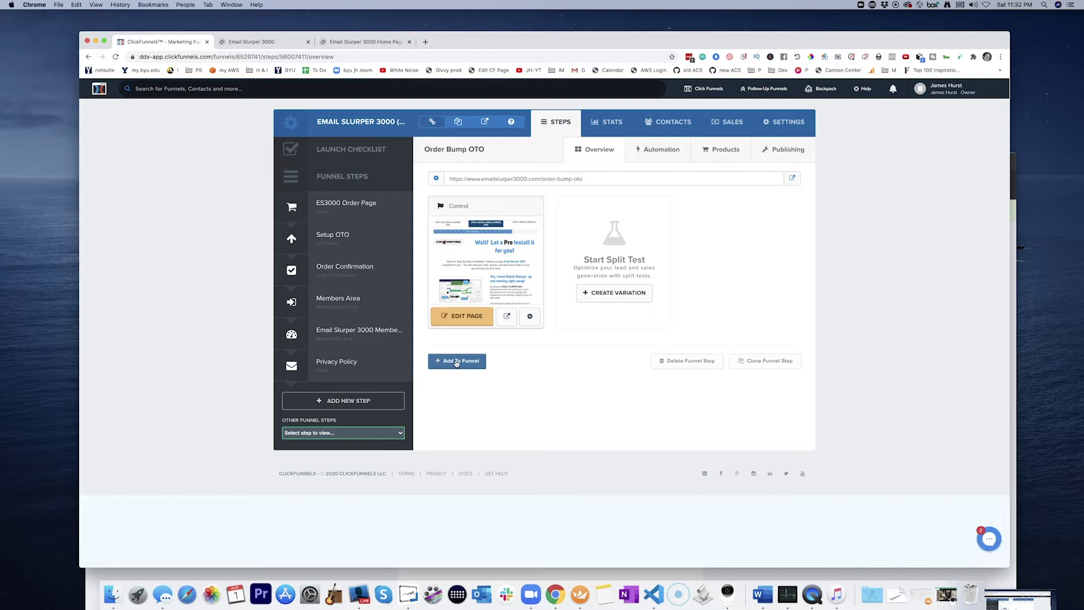
Step: Add a Stripe product to the new step named ActiveCampaign FB Group Automation Hacks
{"action": "left_click", "coordinate": [725, 151]}
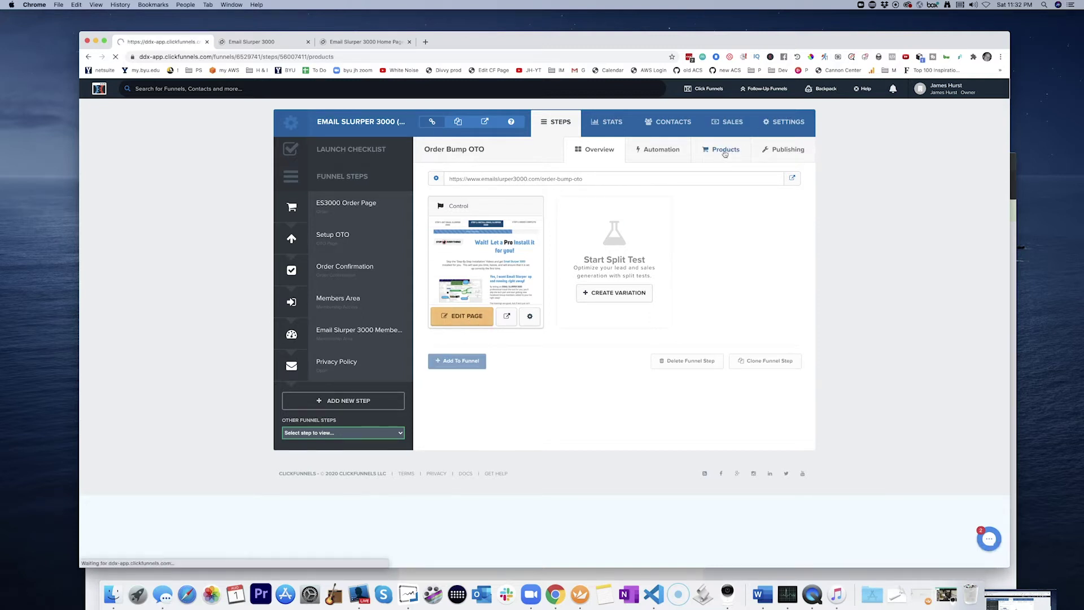
{"action": "left_click", "coordinate": [226, 227]}
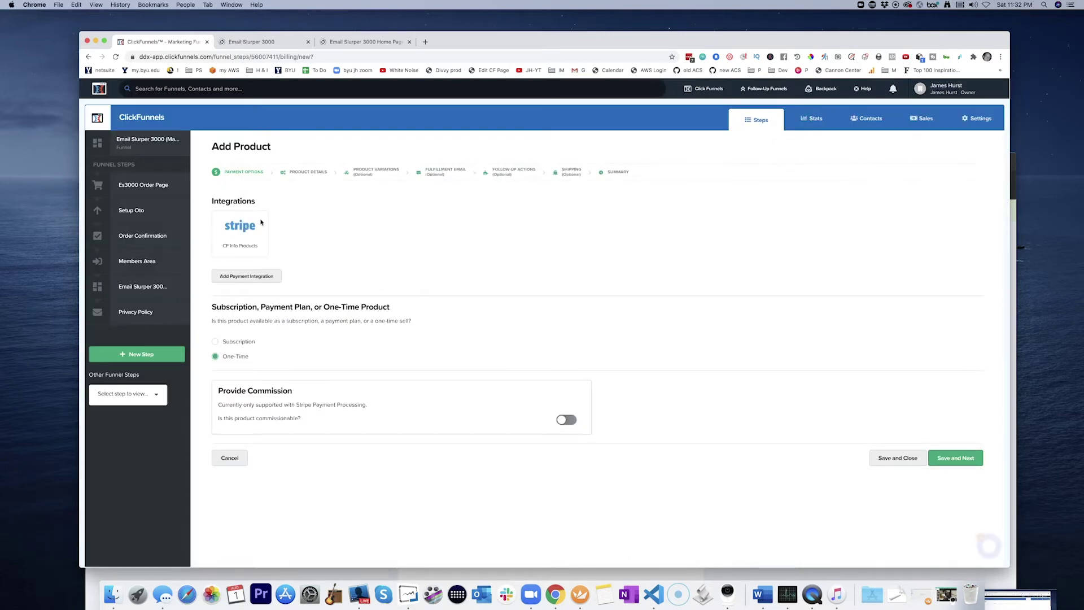
{"action": "left_click", "coordinate": [242, 244]}
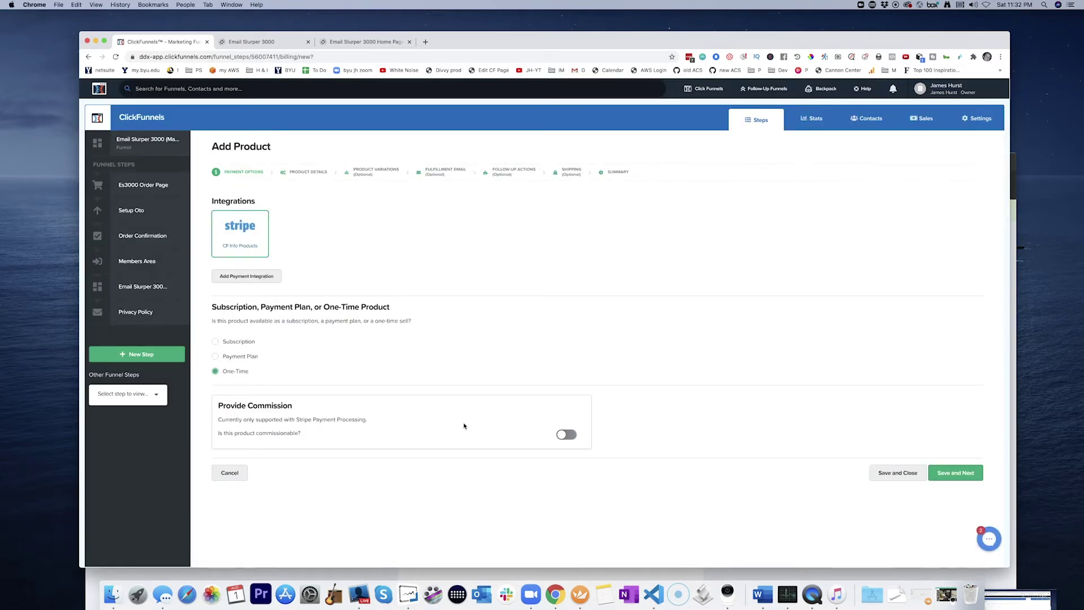
{"action": "left_click", "coordinate": [966, 473]}
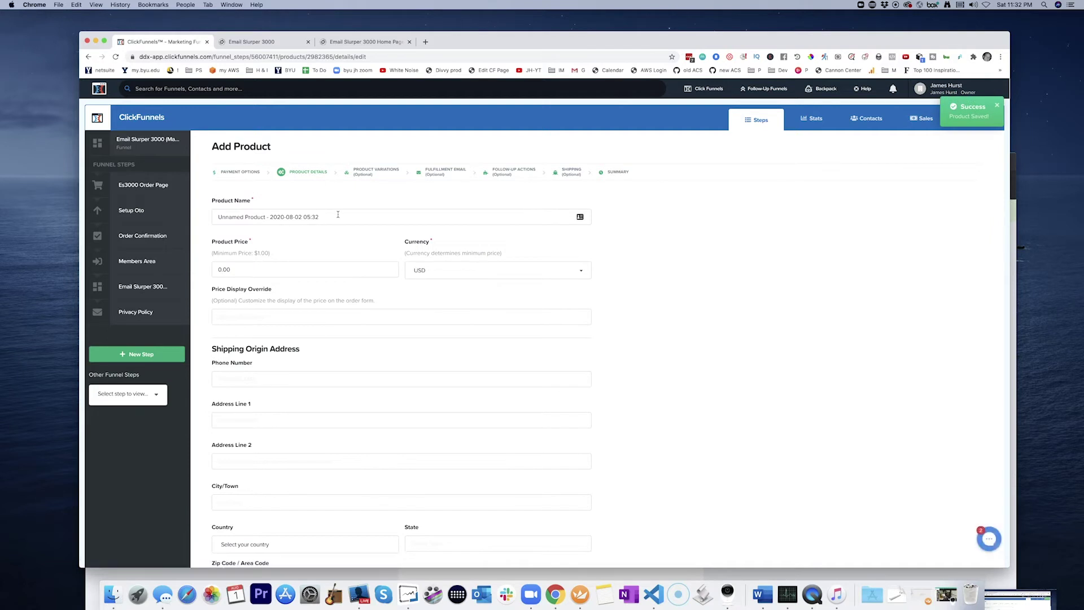
{"action": "left_click_drag", "start_coordinate": [321, 217], "coordinate": [200, 215]}
{"action": "key", "text": "super+v"}
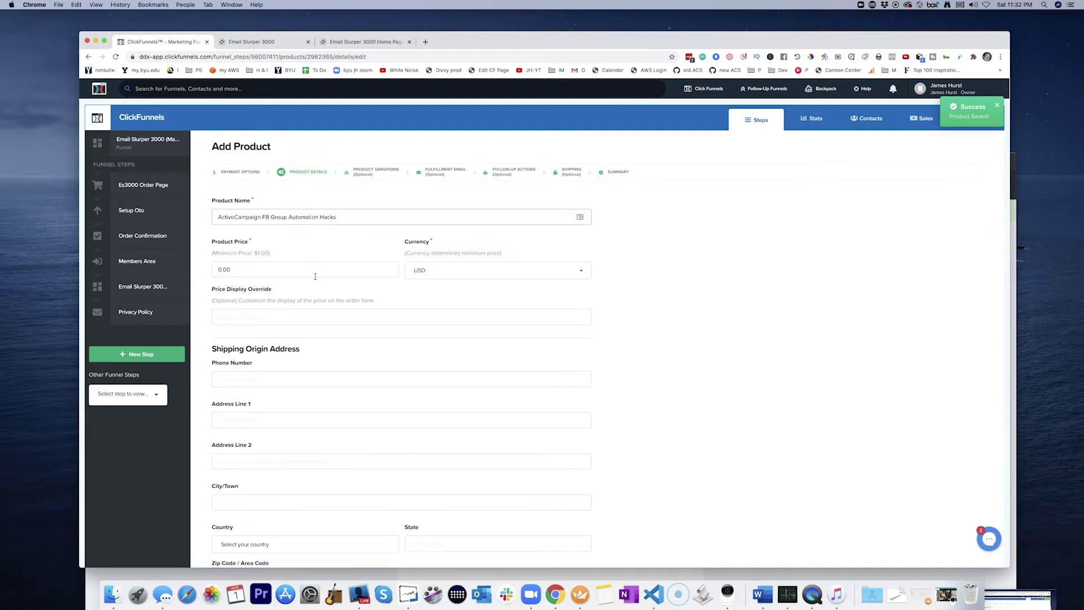
Step: Enter the product's price, then duplicate the ClickFunnels browser tab
{"action": "left_click_drag", "start_coordinate": [315, 275], "coordinate": [202, 272]}
{"action": "type", "text": "37"}
{"action": "left_click", "coordinate": [283, 317]}
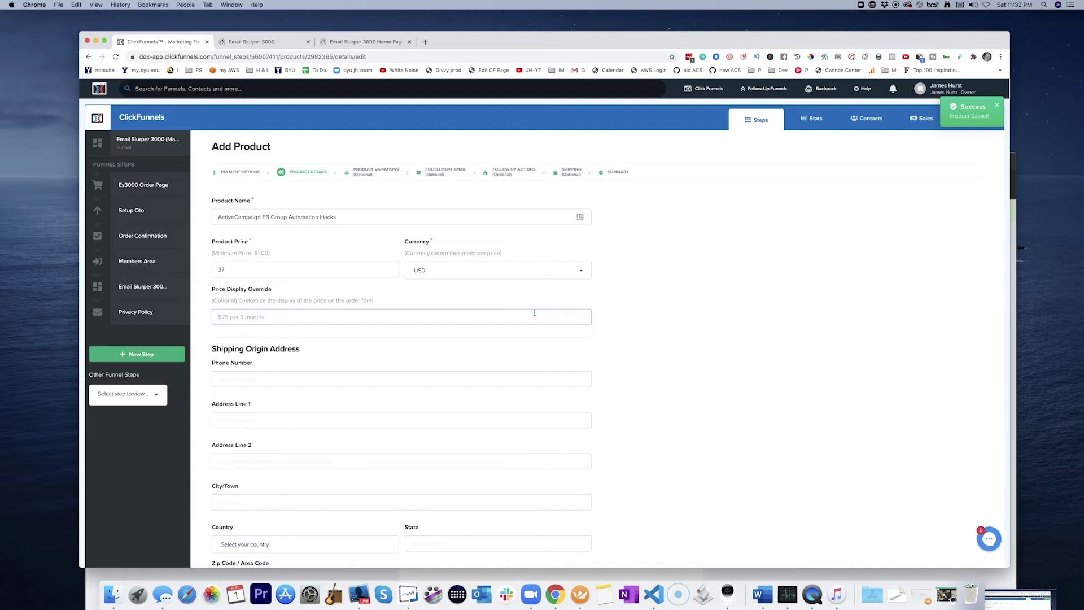
{"action": "scroll", "coordinate": [534, 313], "scroll_direction": "down", "scroll_amount": 10}
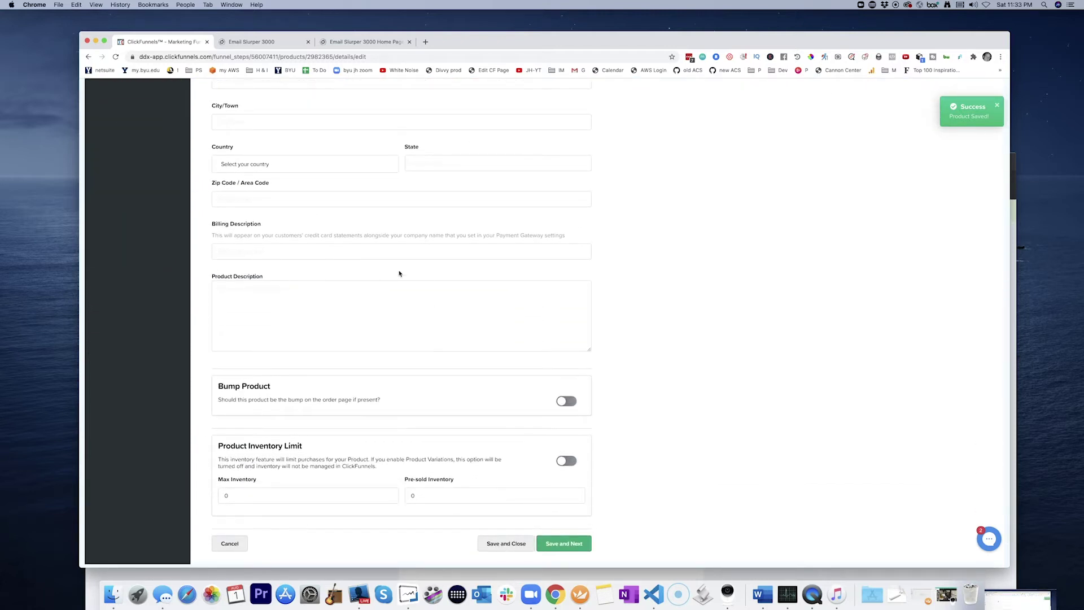
{"action": "right_click", "coordinate": [175, 41]}
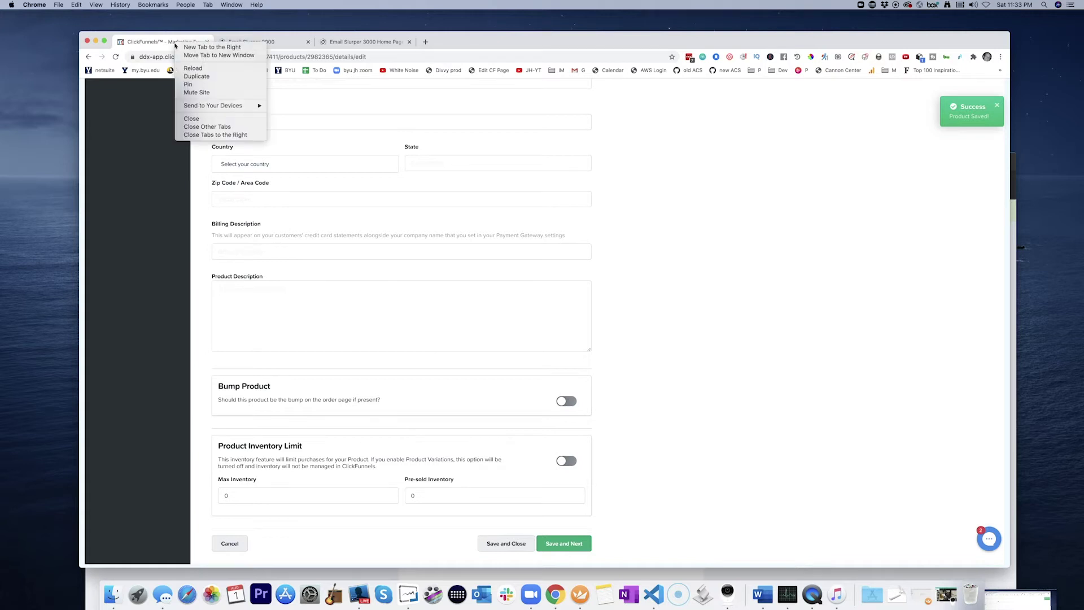
{"action": "left_click", "coordinate": [207, 75]}
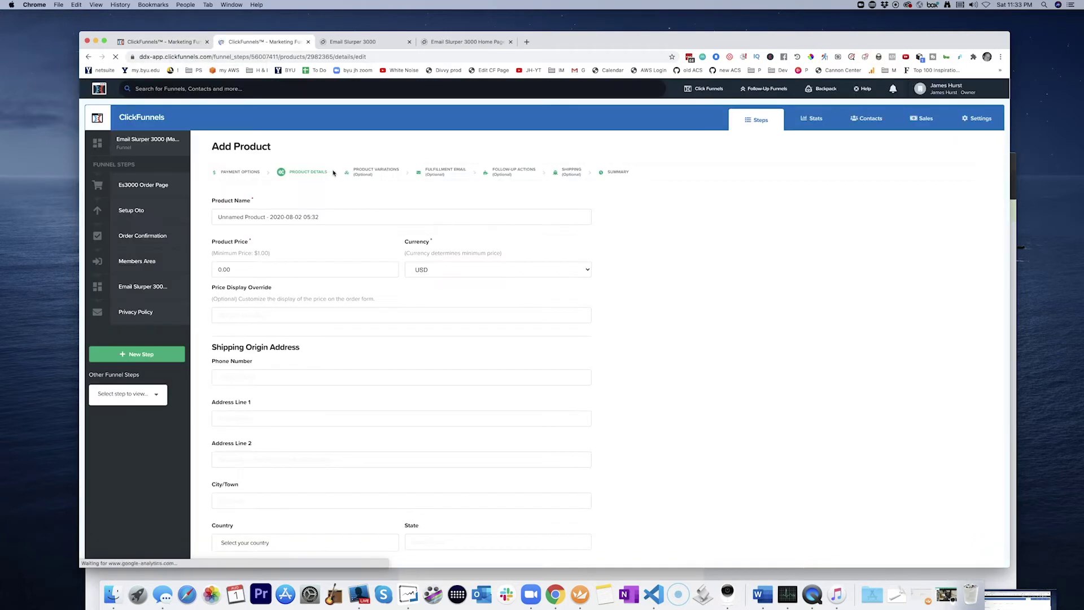
Step: In the duplicate tab, edit the order bump product and select its billing description FB Group Hacks
{"action": "left_click", "coordinate": [147, 188]}
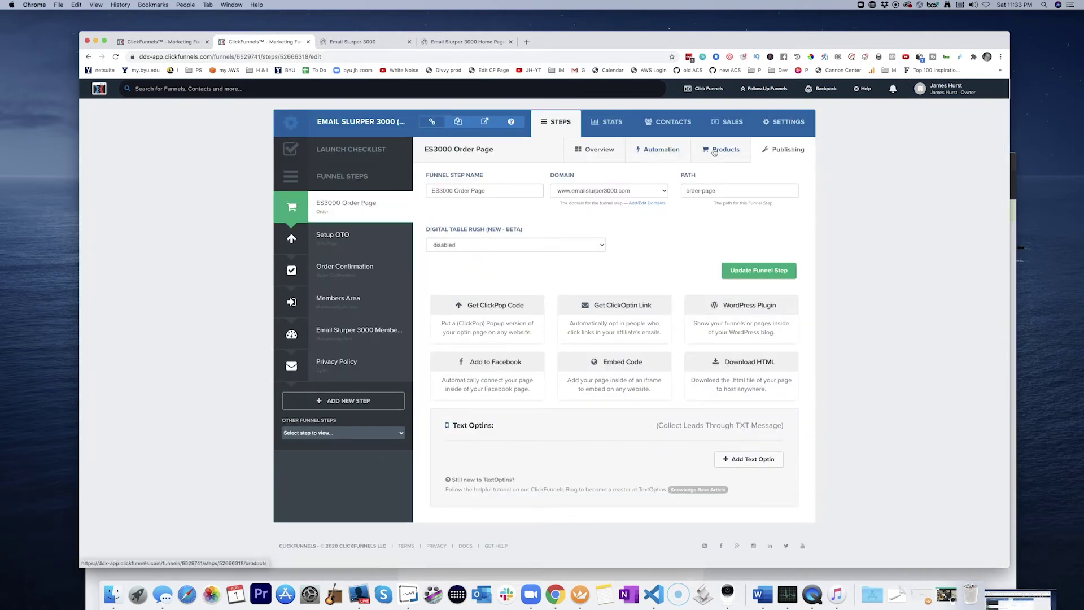
{"action": "left_click", "coordinate": [715, 151]}
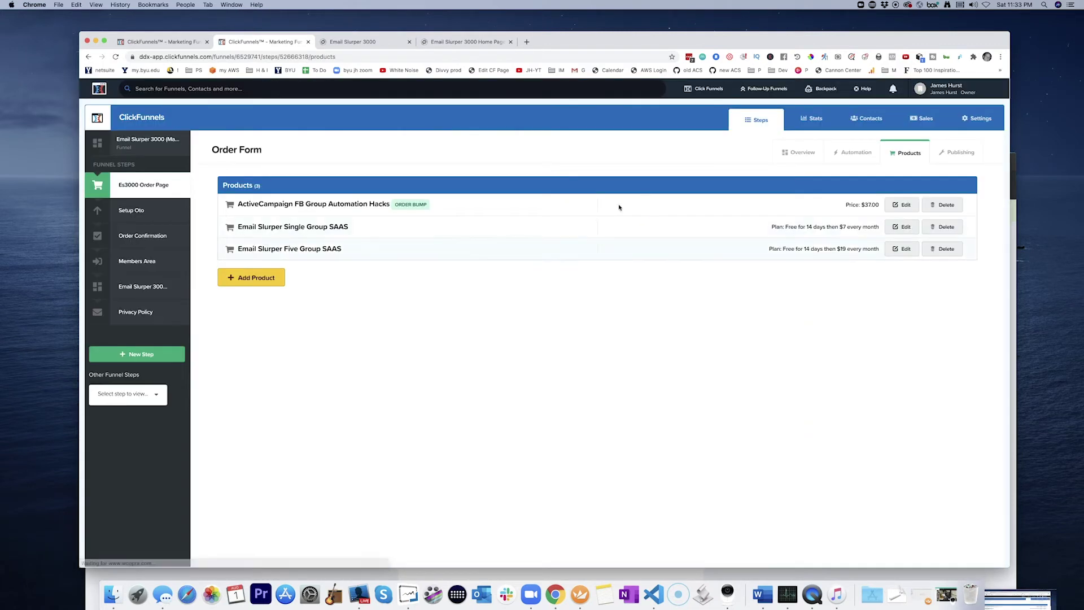
{"action": "left_click", "coordinate": [902, 205]}
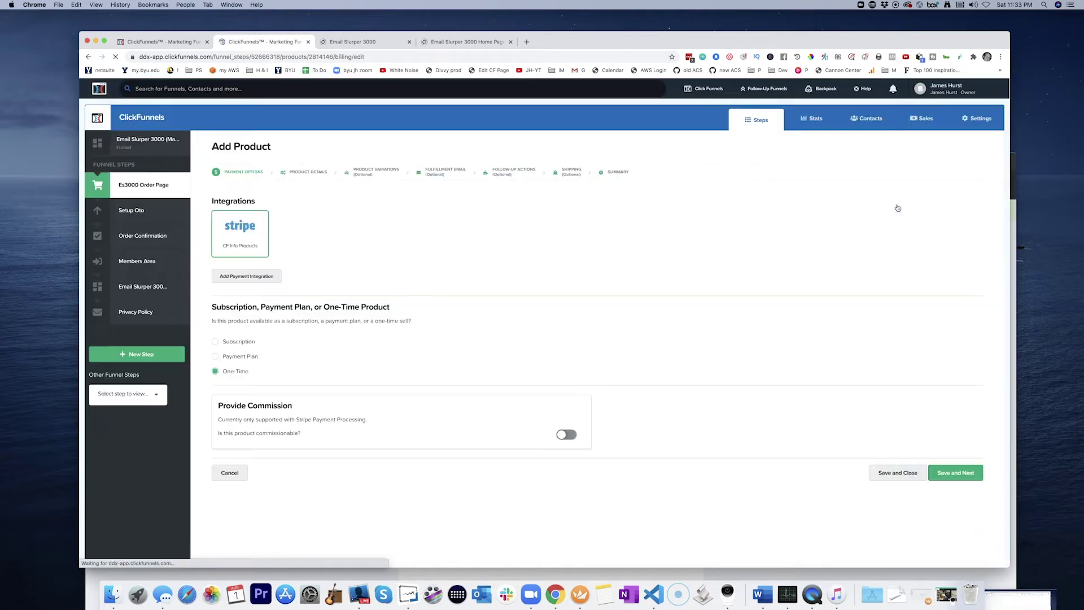
{"action": "left_click", "coordinate": [307, 173]}
{"action": "scroll", "coordinate": [347, 299], "scroll_direction": "down", "scroll_amount": 1}
{"action": "scroll", "coordinate": [267, 261], "scroll_direction": "down", "scroll_amount": 5}
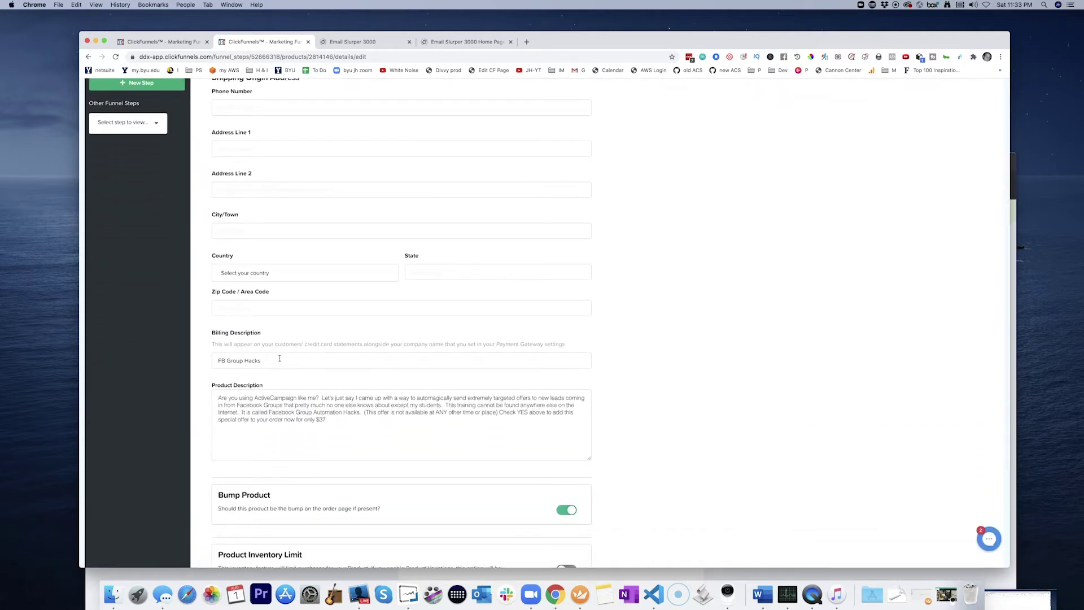
{"action": "left_click_drag", "start_coordinate": [261, 360], "coordinate": [228, 360]}
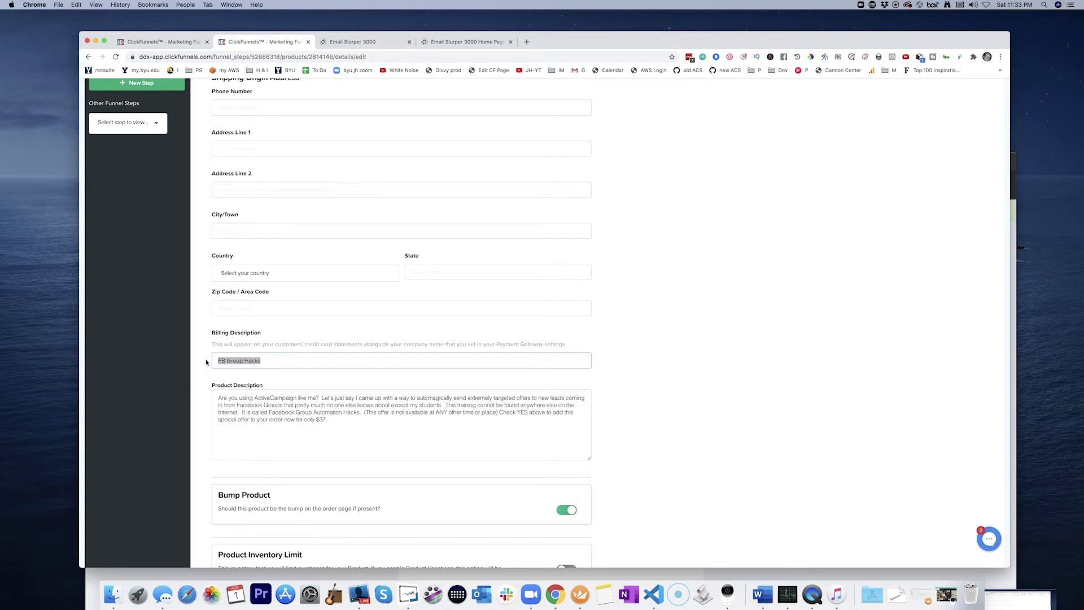
Step: Confirm the new product's 37 price and paste FB Group Hacks into its Billing Description
{"action": "left_click", "coordinate": [167, 48]}
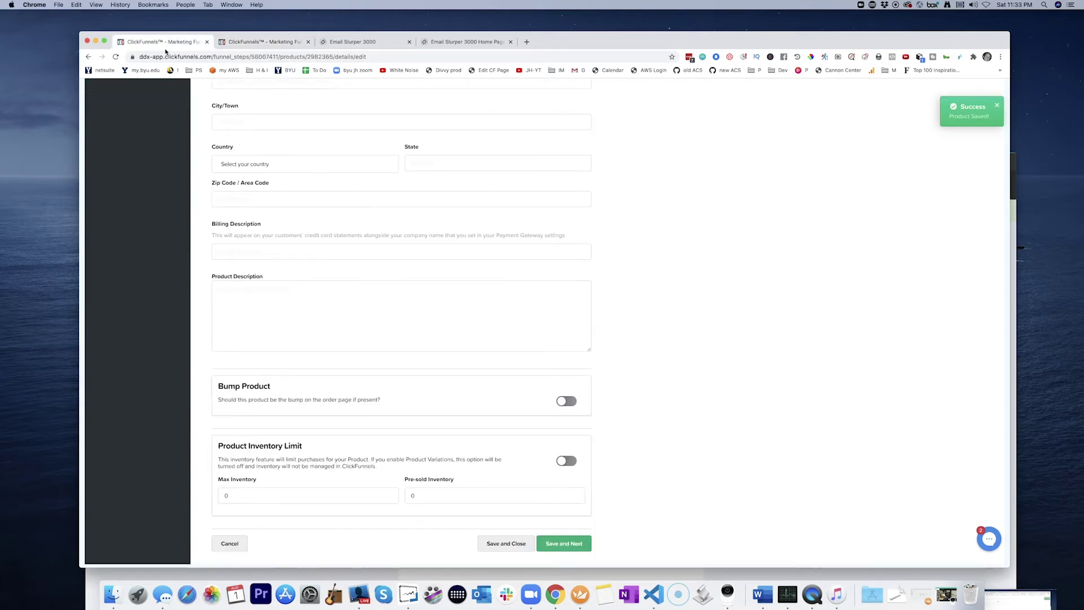
{"action": "scroll", "coordinate": [249, 254], "scroll_direction": "down", "scroll_amount": 1}
{"action": "scroll", "coordinate": [254, 282], "scroll_direction": "up", "scroll_amount": 5}
{"action": "scroll", "coordinate": [258, 295], "scroll_direction": "up", "scroll_amount": 3}
{"action": "scroll", "coordinate": [254, 229], "scroll_direction": "down", "scroll_amount": 1}
{"action": "left_click", "coordinate": [236, 180]}
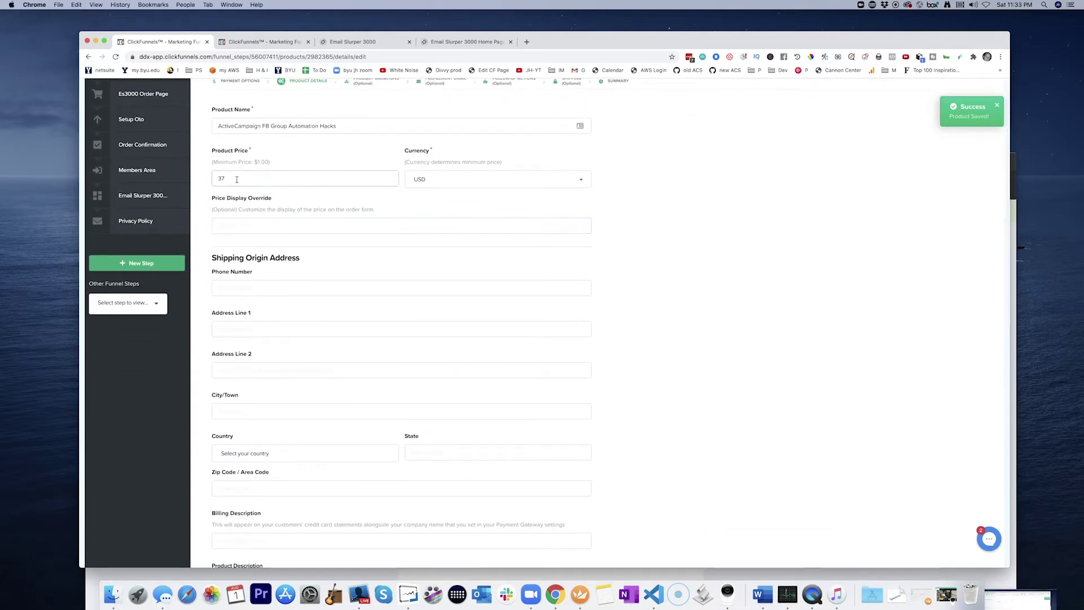
{"action": "scroll", "coordinate": [240, 198], "scroll_direction": "down", "scroll_amount": 5}
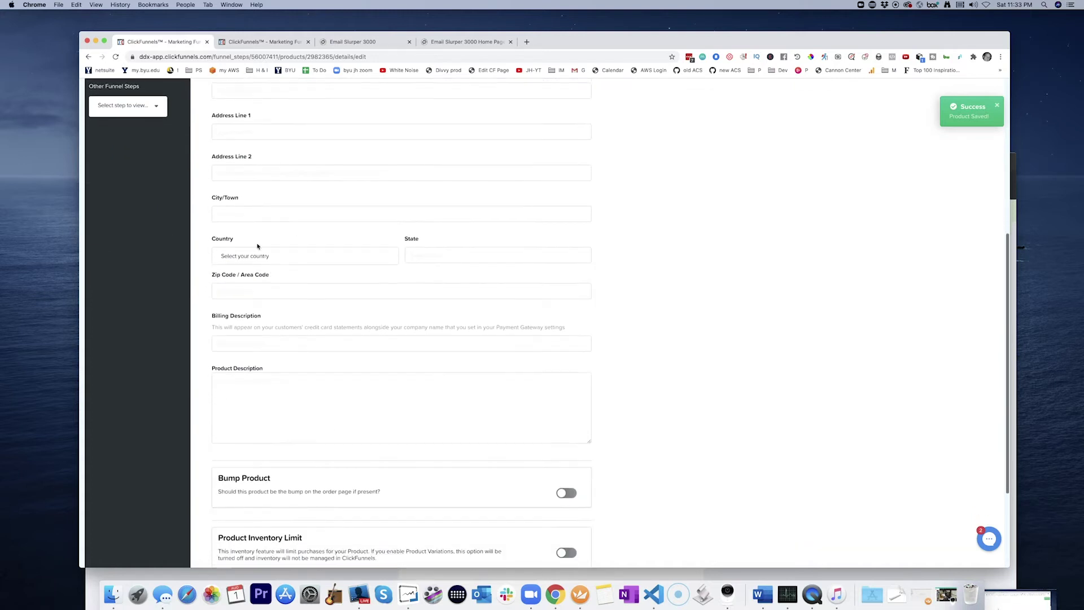
{"action": "left_click", "coordinate": [247, 344]}
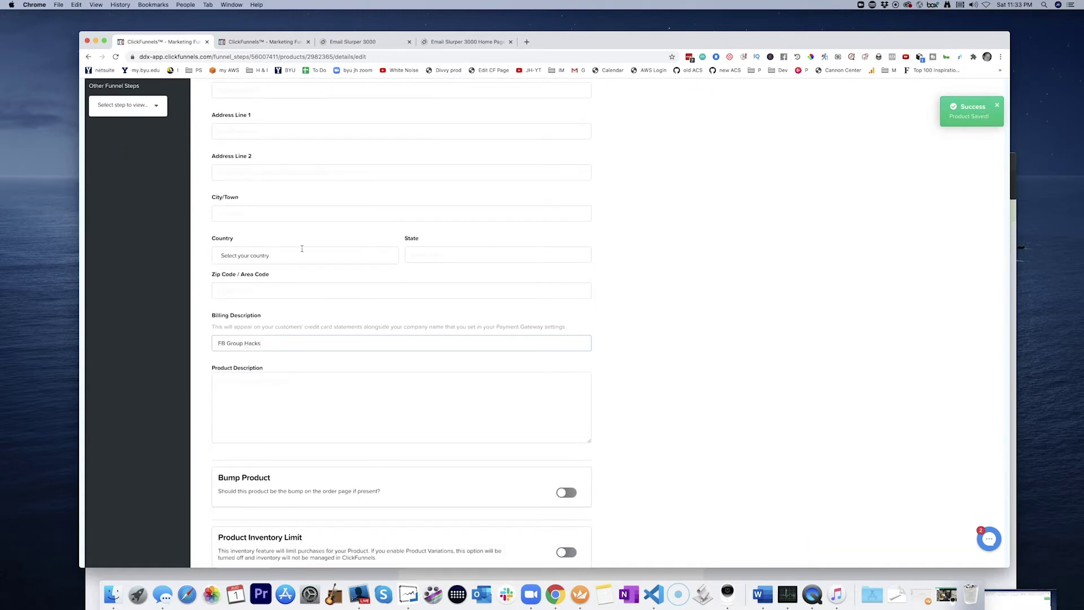
Step: Copy the order bump's product description text for the new product
{"action": "left_click", "coordinate": [264, 42]}
{"action": "scroll", "coordinate": [396, 283], "scroll_direction": "up", "scroll_amount": 1}
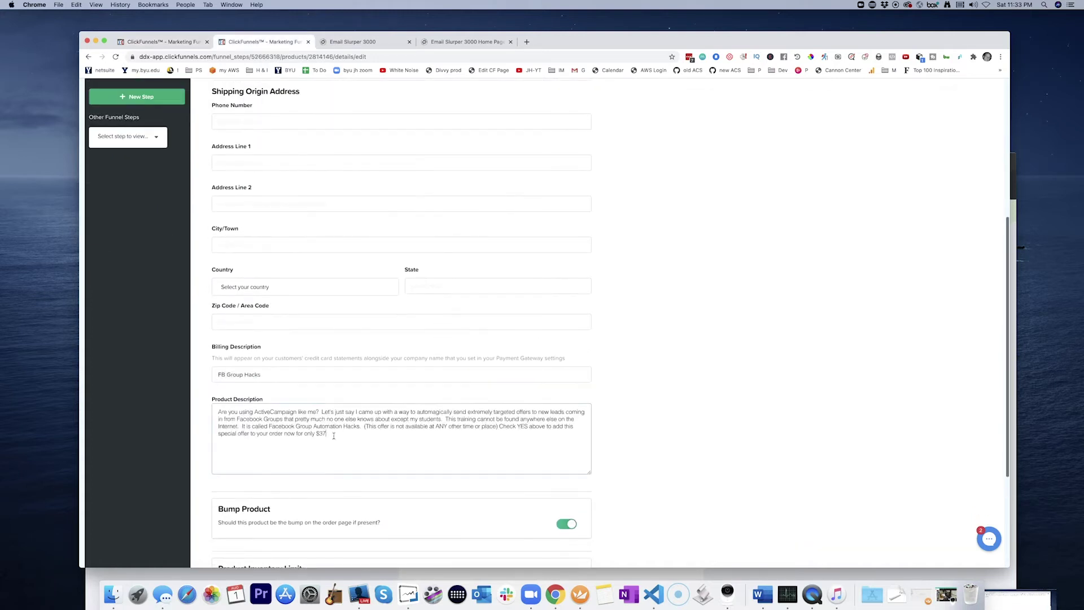
{"action": "left_click_drag", "start_coordinate": [367, 446], "coordinate": [211, 413]}
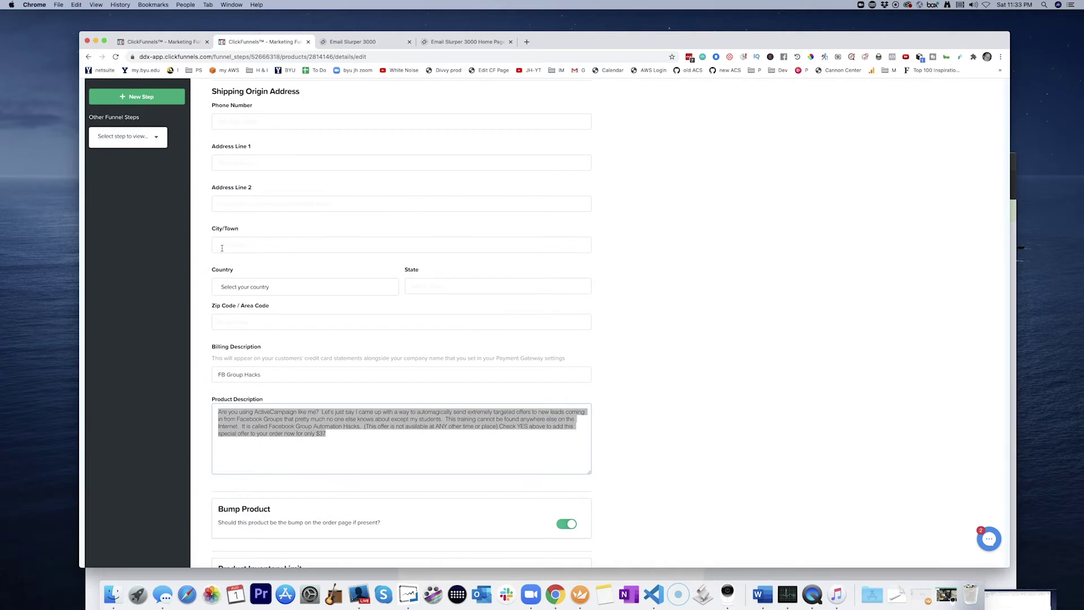
{"action": "left_click", "coordinate": [182, 44]}
Step: Paste the copied product description and rename the product ActiveCampaign FB Group Automation Hacks OTO
{"action": "left_click", "coordinate": [305, 411]}
{"action": "key", "text": "cmd+v"}
{"action": "scroll", "coordinate": [341, 350], "scroll_direction": "up", "scroll_amount": 5}
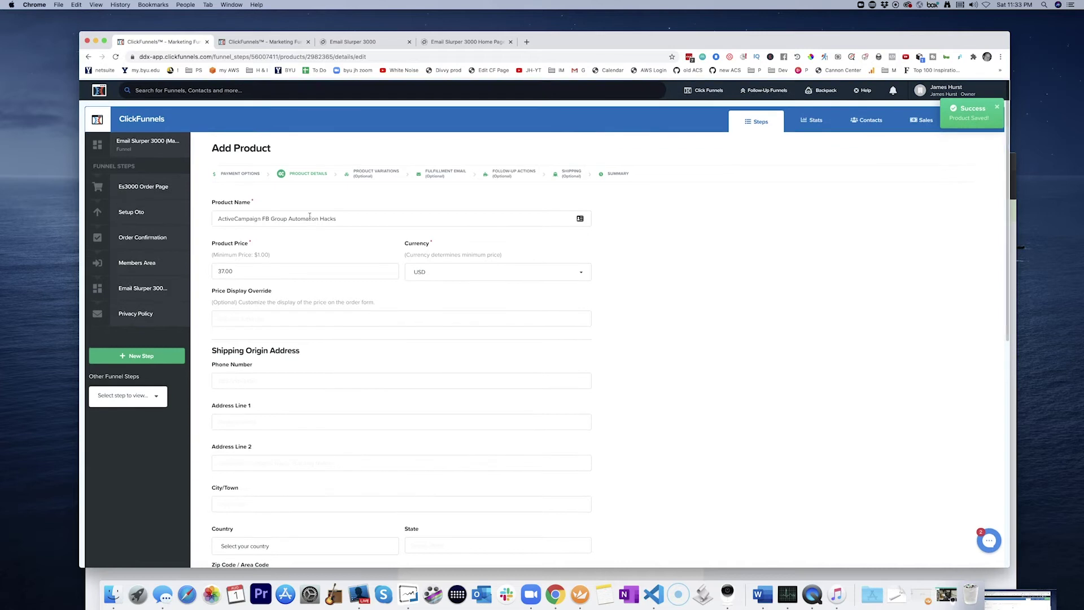
{"action": "left_click", "coordinate": [385, 219]}
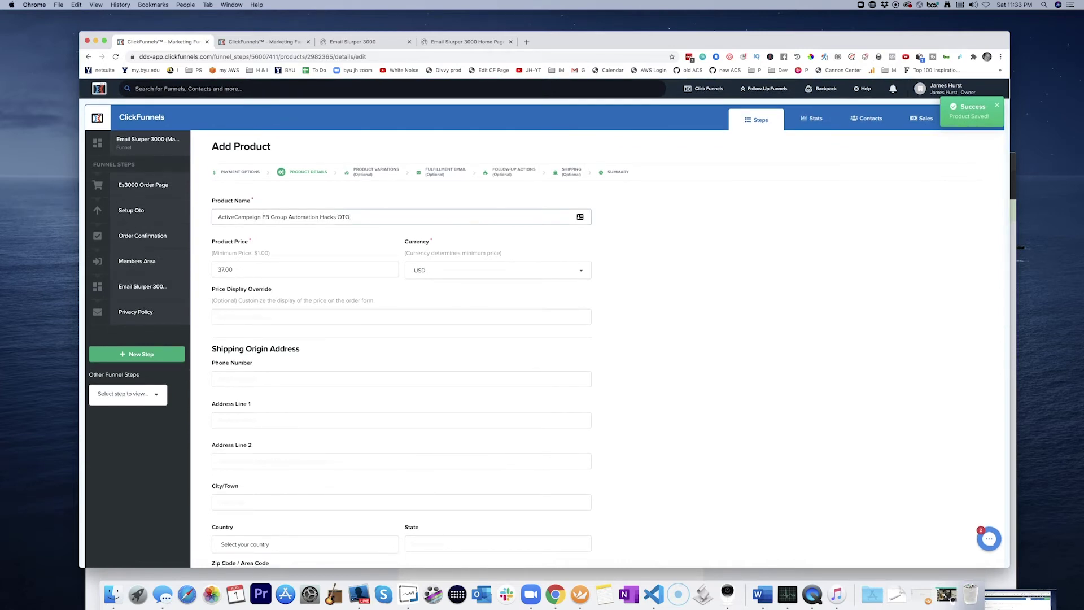
{"action": "scroll", "coordinate": [417, 240], "scroll_direction": "down", "scroll_amount": 5}
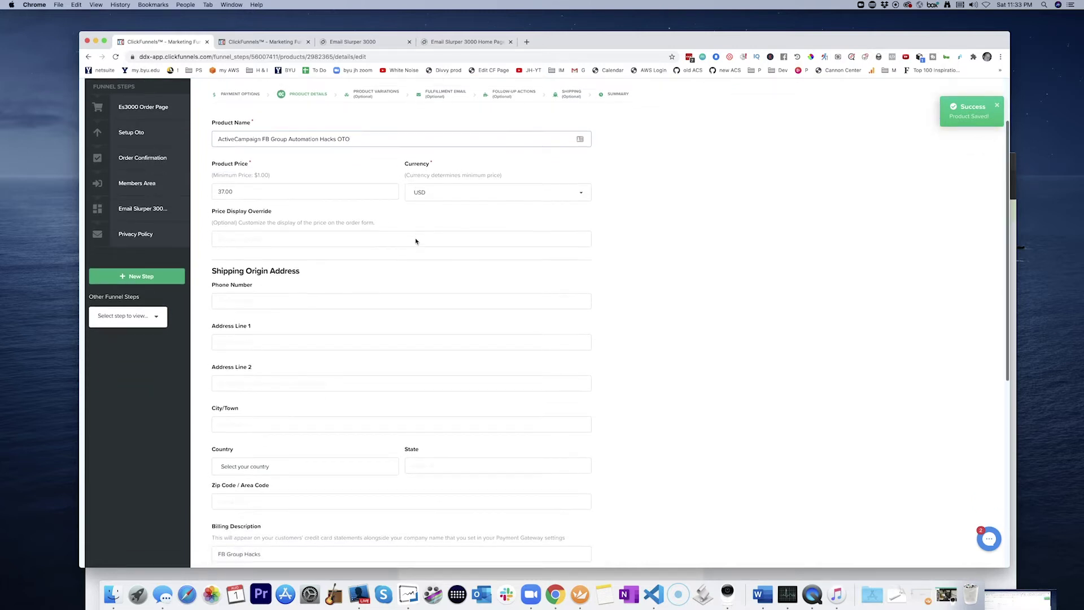
{"action": "scroll", "coordinate": [416, 241], "scroll_direction": "down", "scroll_amount": 2}
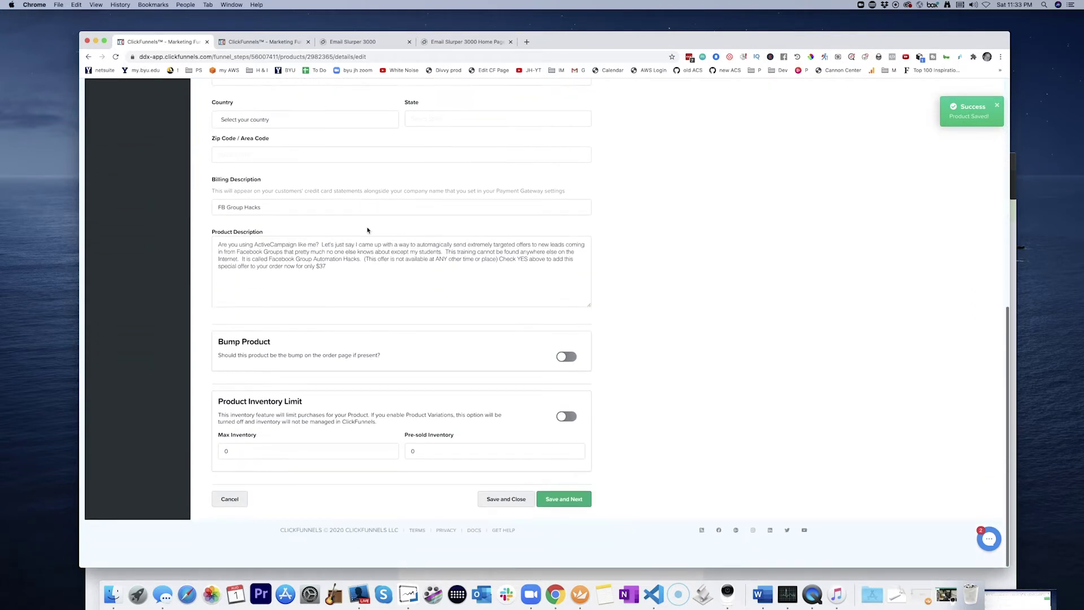
{"action": "scroll", "coordinate": [284, 243], "scroll_direction": "up", "scroll_amount": 1}
Step: Change the billing description to 'FB Group Hacks OTO', save the product, and view the order bump's tab
{"action": "left_click", "coordinate": [283, 243]}
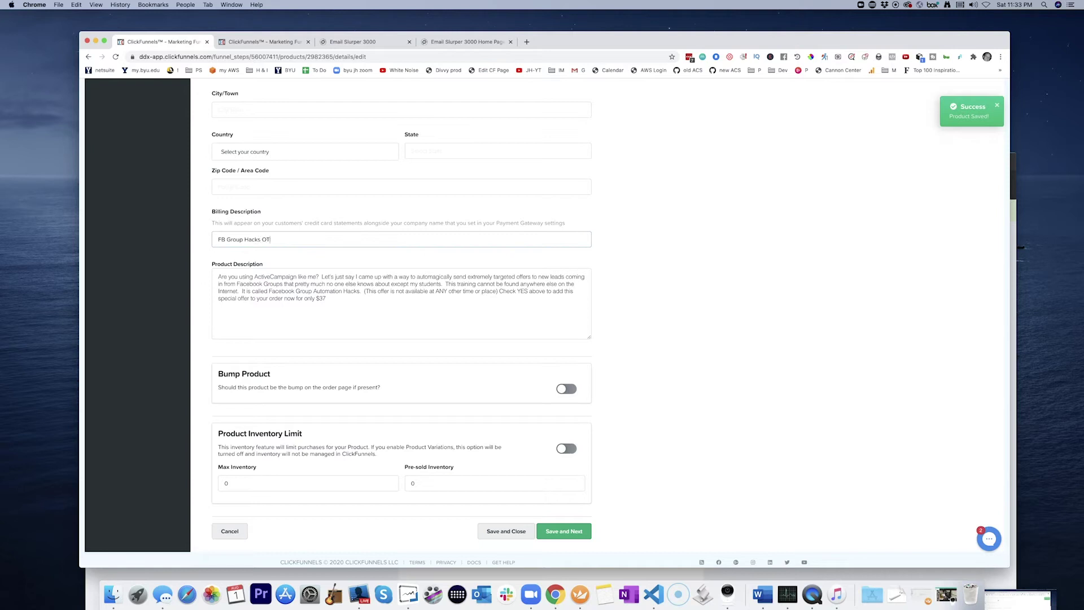
{"action": "scroll", "coordinate": [330, 237], "scroll_direction": "down", "scroll_amount": 1}
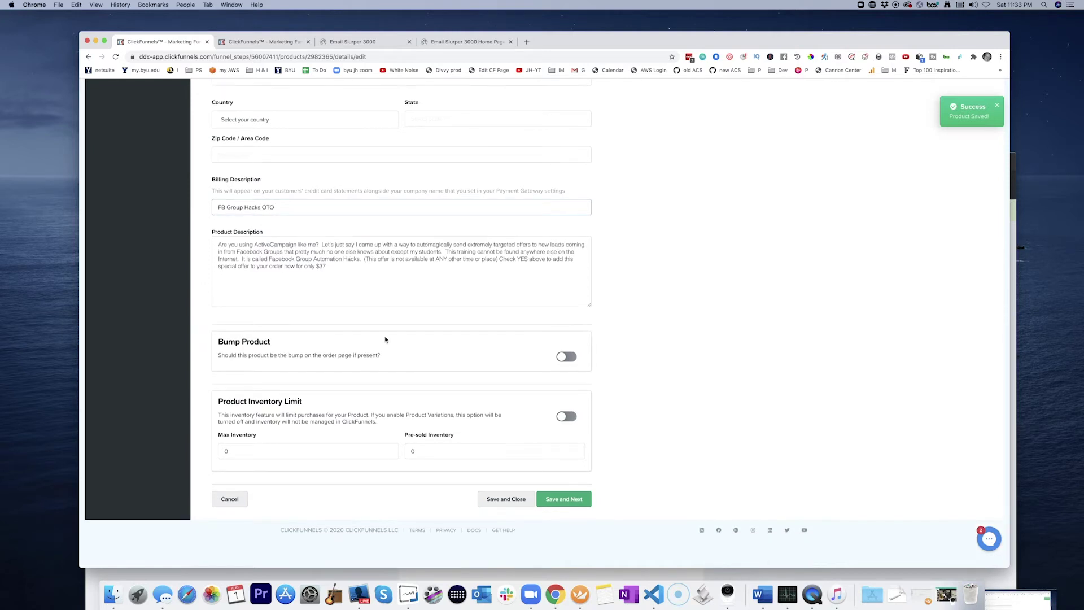
{"action": "left_click", "coordinate": [568, 501]}
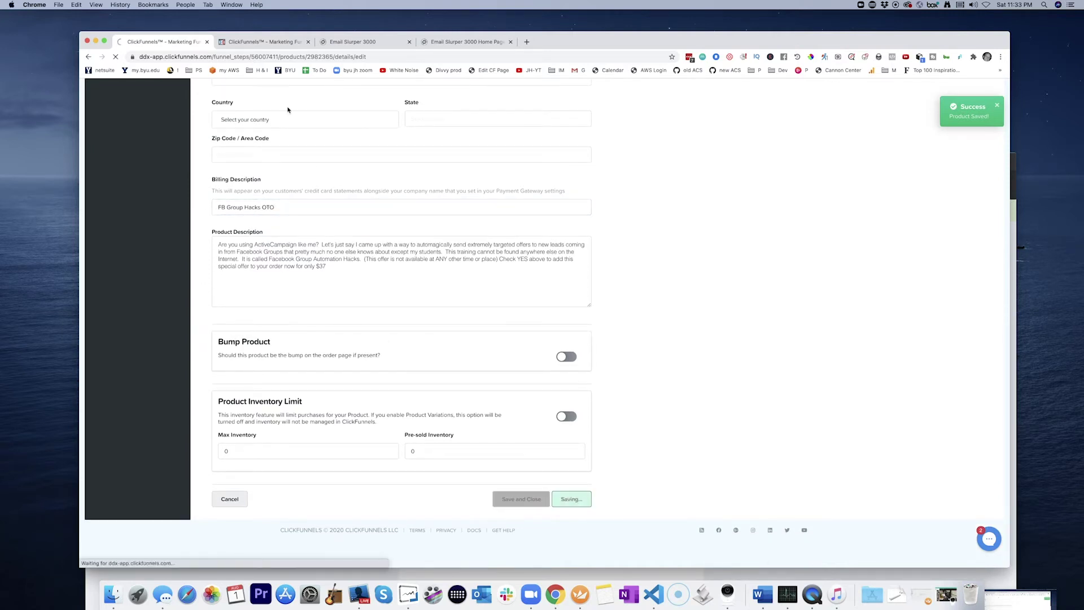
{"action": "key", "text": "ctrl+Tab"}
{"action": "scroll", "coordinate": [444, 245], "scroll_direction": "up", "scroll_amount": 8}
{"action": "scroll", "coordinate": [483, 279], "scroll_direction": "down", "scroll_amount": 13}
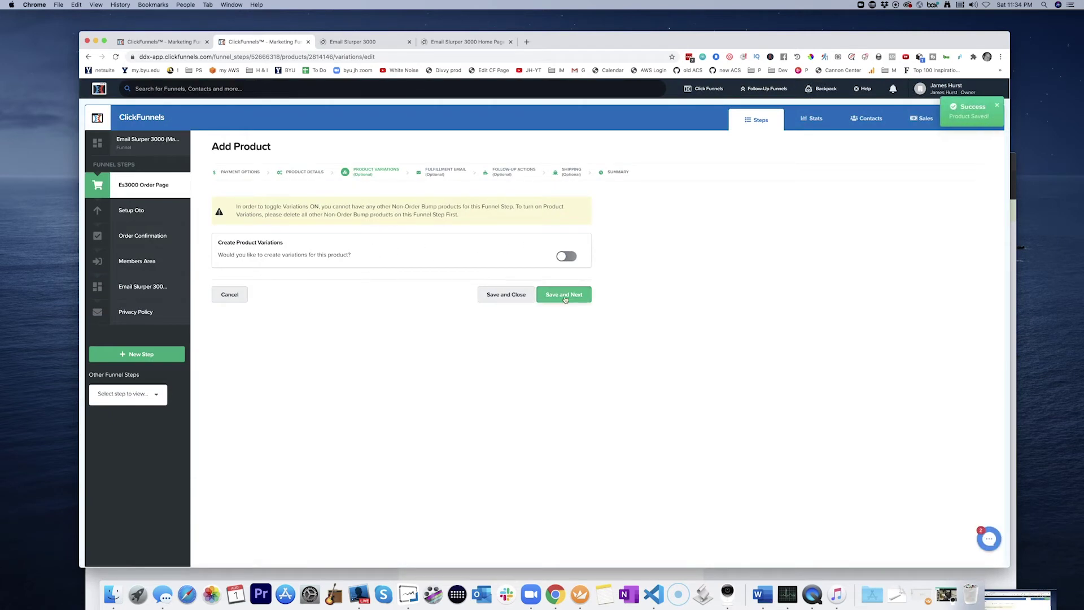
Step: Step the order bump product through Variations and Fulfillment Email, then copy its FBGroupAutomationHacks tag
{"action": "left_click", "coordinate": [565, 296]}
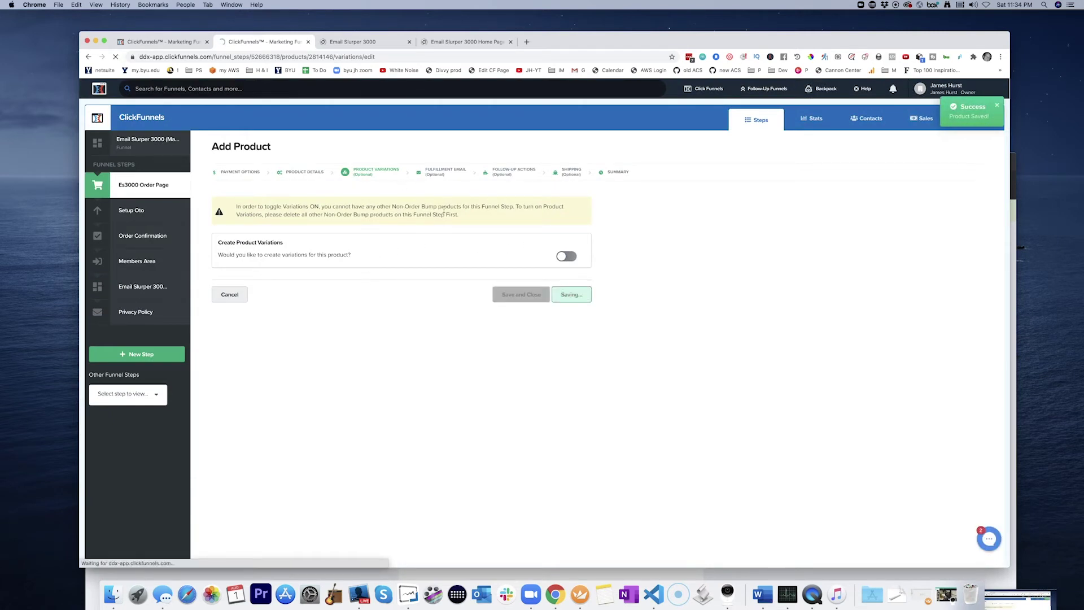
{"action": "scroll", "coordinate": [531, 250], "scroll_direction": "down", "scroll_amount": 3}
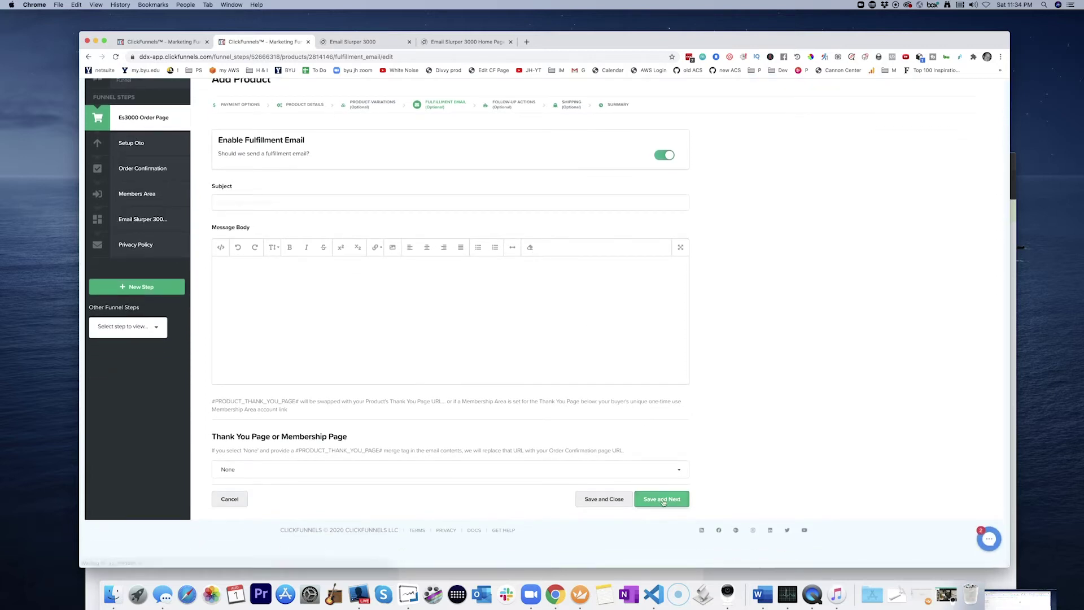
{"action": "left_click", "coordinate": [663, 498]}
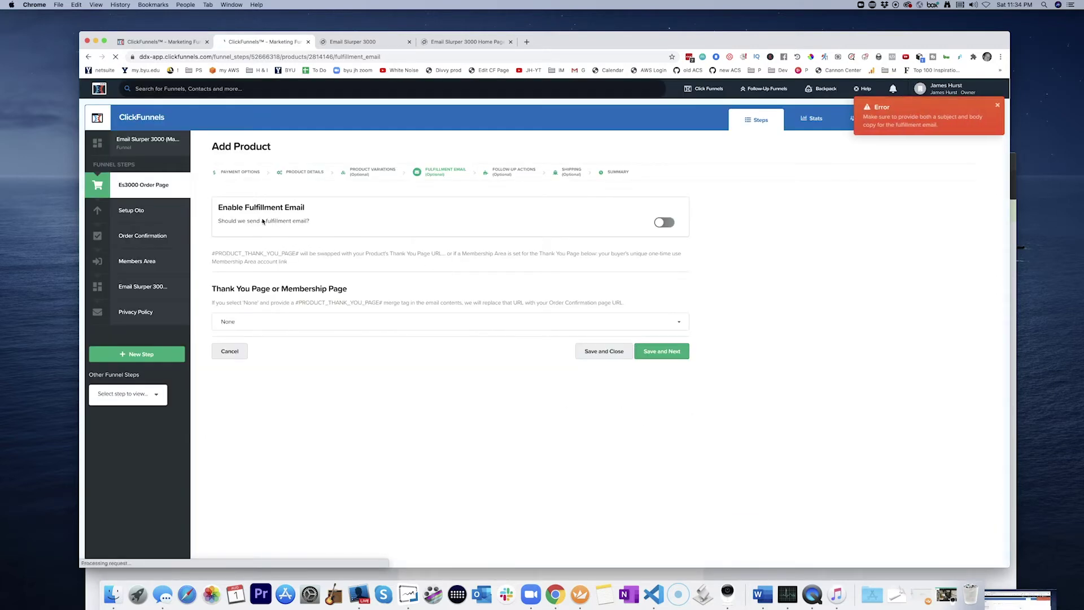
{"action": "left_click", "coordinate": [670, 350]}
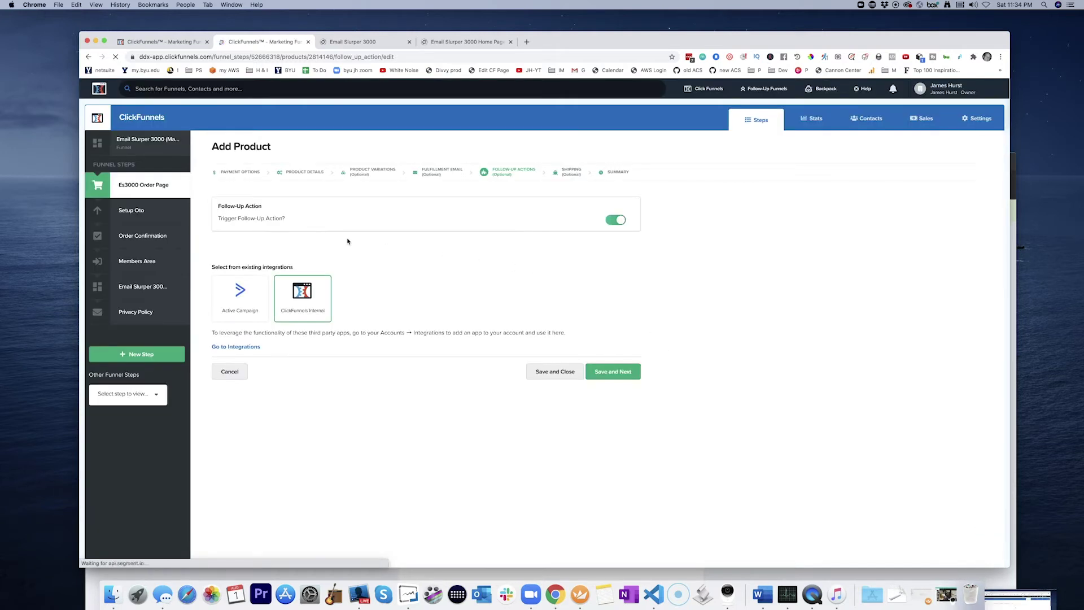
{"action": "scroll", "coordinate": [414, 333], "scroll_direction": "down", "scroll_amount": 1}
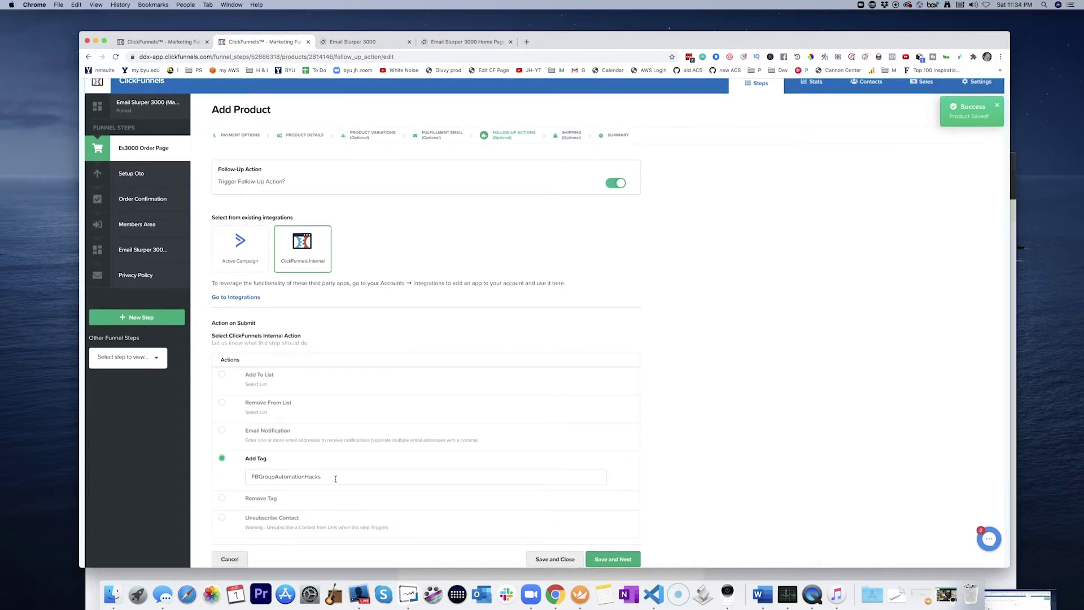
{"action": "left_click_drag", "start_coordinate": [337, 479], "coordinate": [258, 476]}
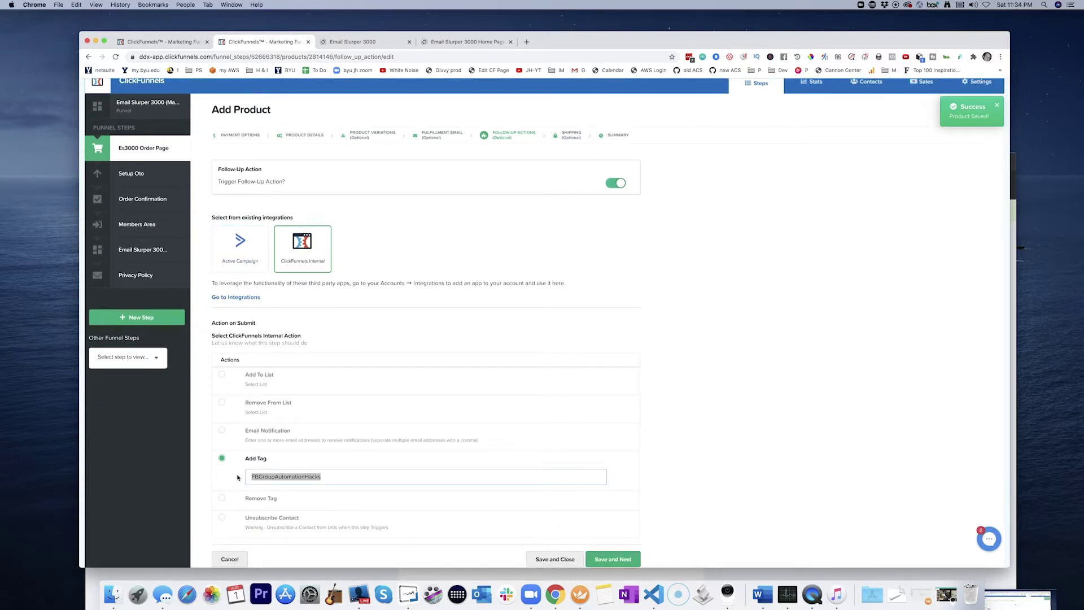
Step: Enable an ActiveCampaign follow-up action set to Add To List with Tag on the OTO product
{"action": "left_click", "coordinate": [159, 42]}
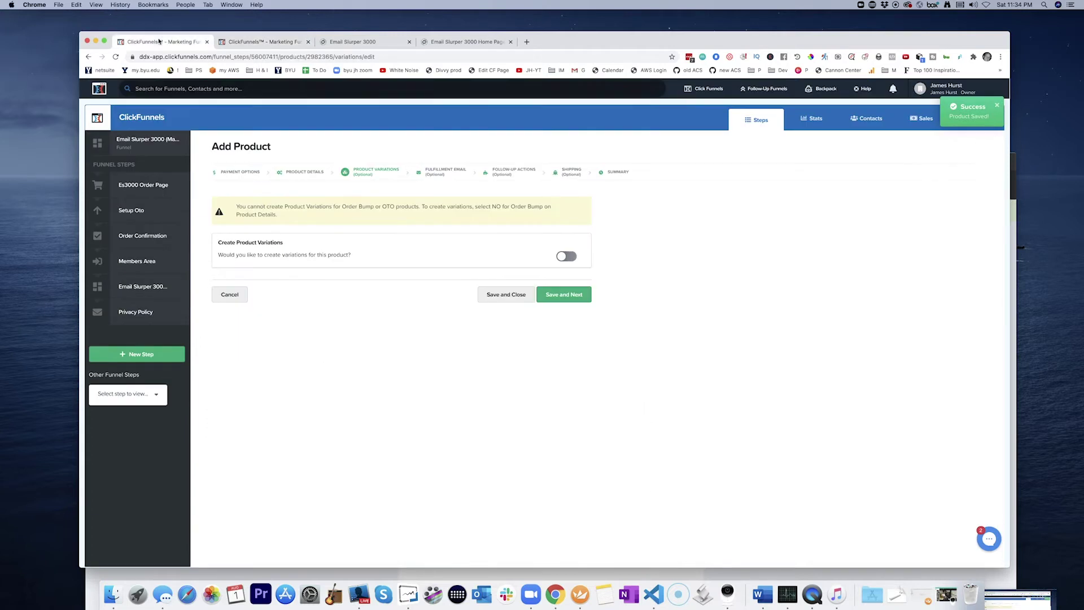
{"action": "left_click", "coordinate": [520, 173]}
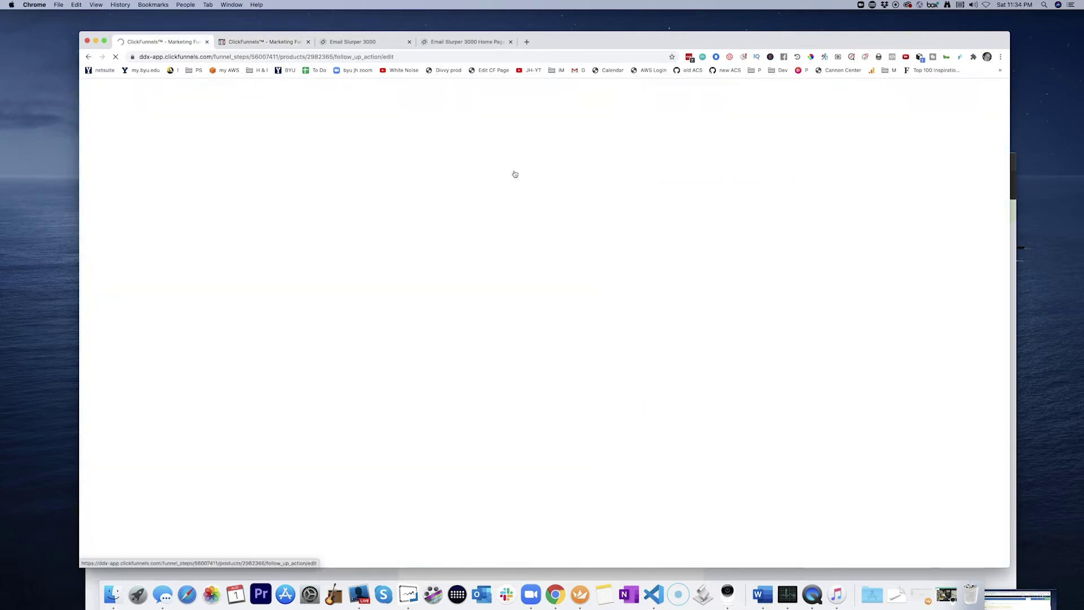
{"action": "left_click", "coordinate": [616, 220]}
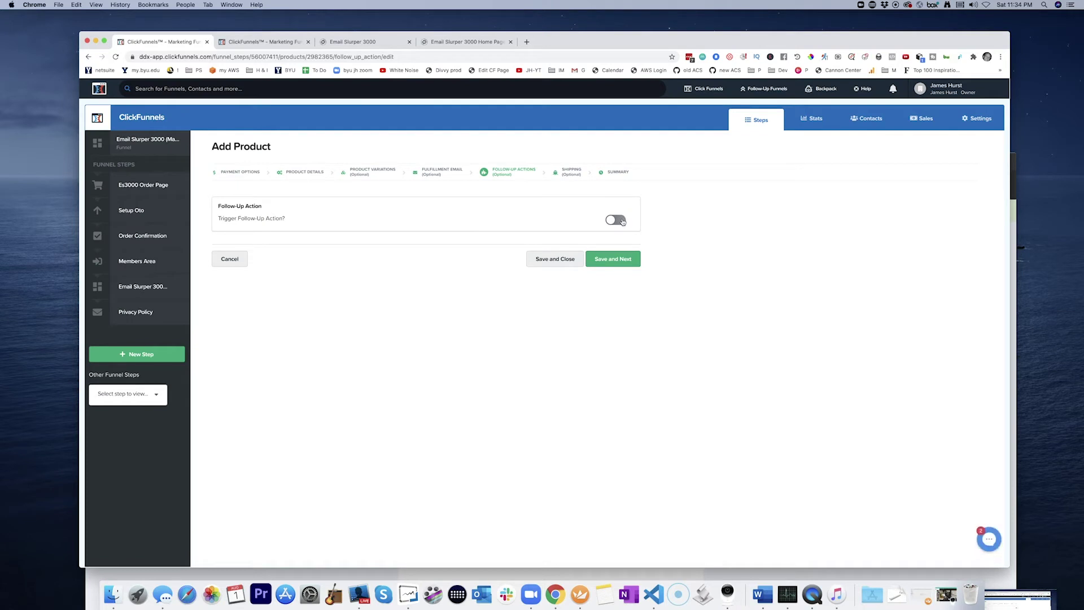
{"action": "left_click", "coordinate": [251, 293]}
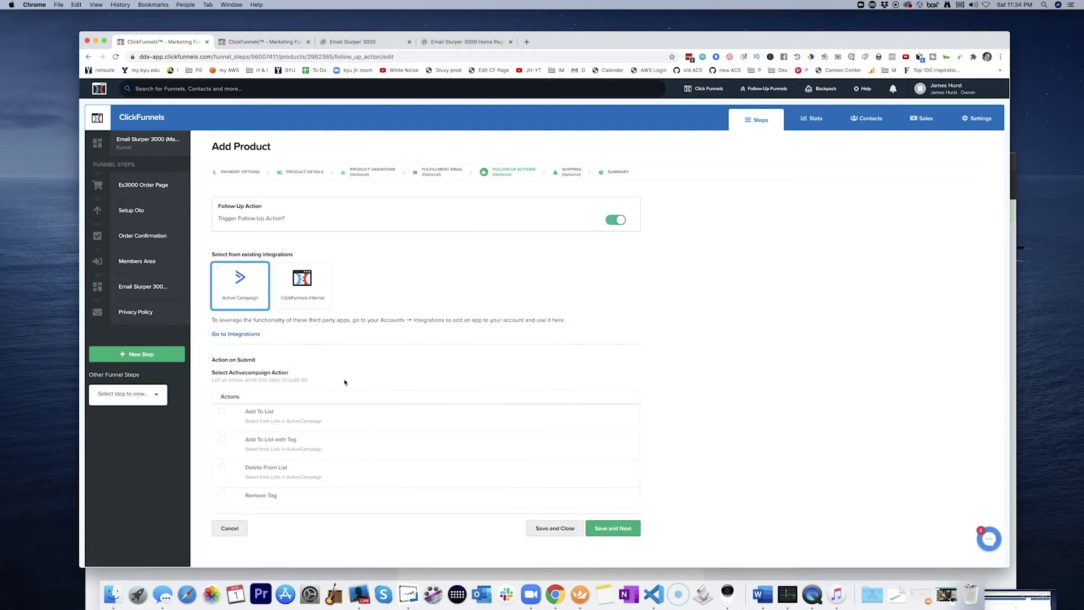
{"action": "scroll", "coordinate": [244, 421], "scroll_direction": "down", "scroll_amount": 1}
{"action": "left_click", "coordinate": [222, 427]}
Step: Choose the ClickFunnels People list, tag FBGroupAutomationHacks, and save the follow-up action
{"action": "scroll", "coordinate": [394, 407], "scroll_direction": "down", "scroll_amount": 2}
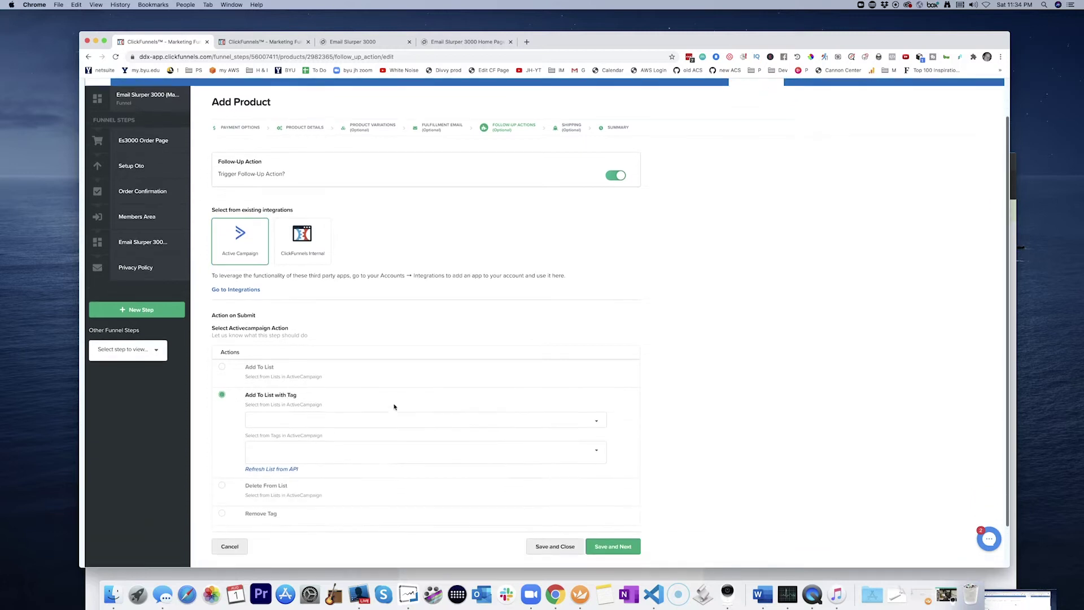
{"action": "left_click", "coordinate": [281, 411]}
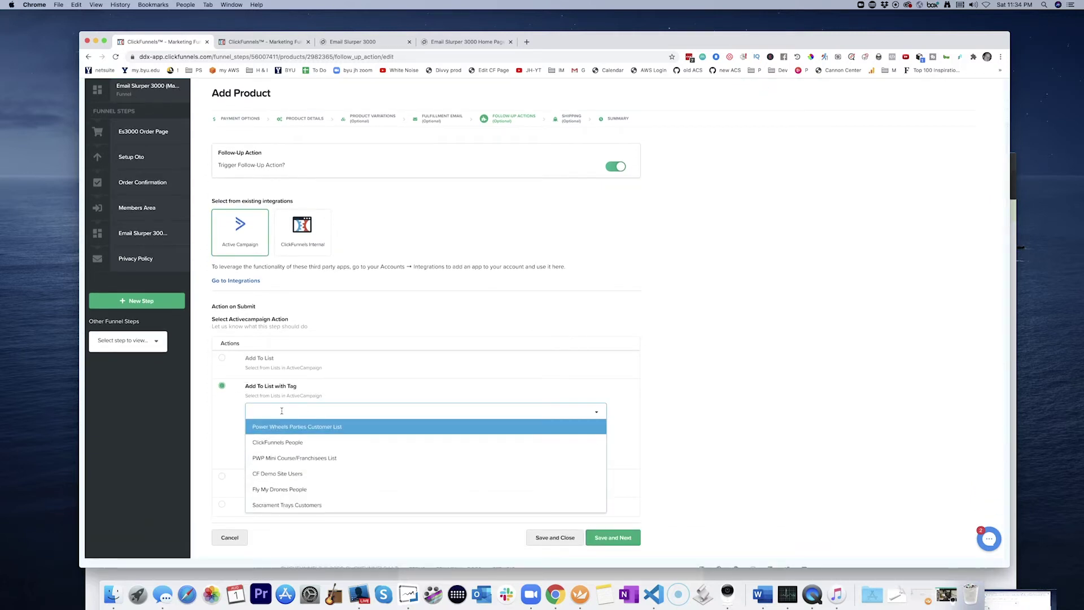
{"action": "type", "text": "FBGroupAutomationHacks"}
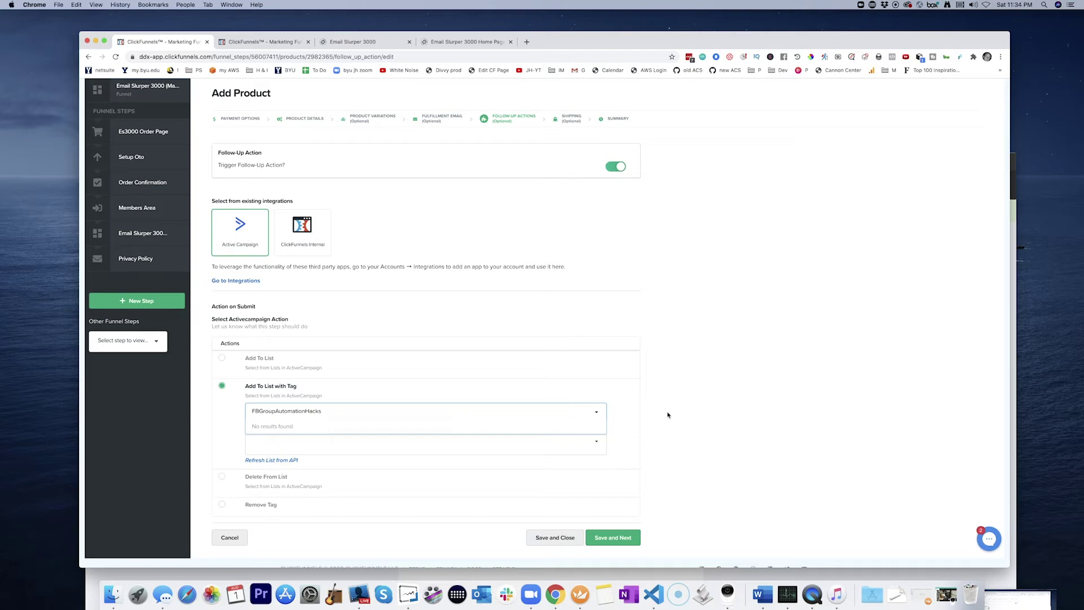
{"action": "left_click", "coordinate": [652, 421]}
{"action": "left_click", "coordinate": [316, 411]}
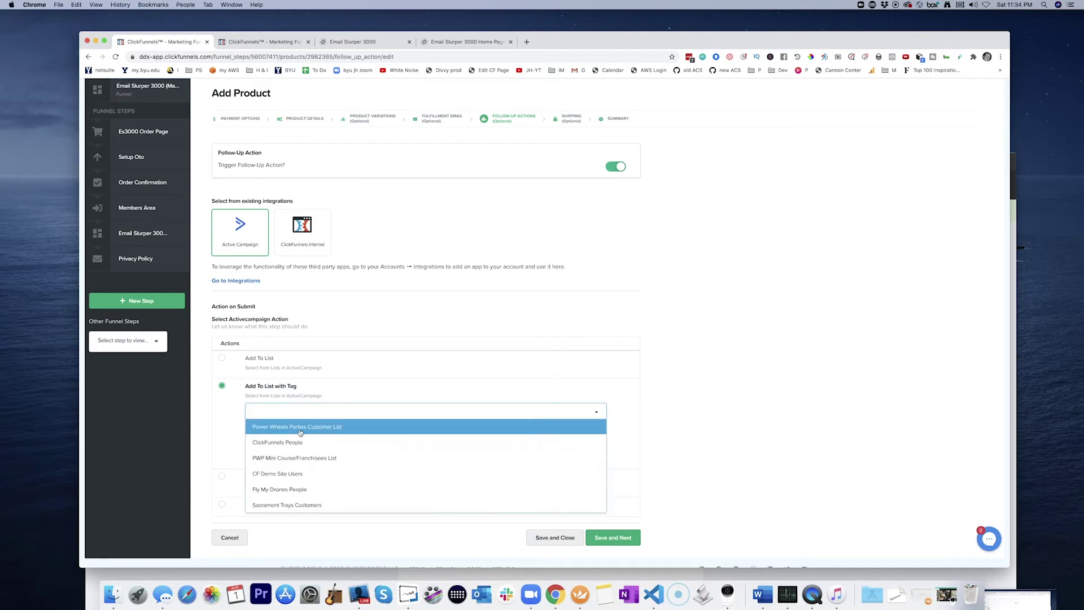
{"action": "left_click", "coordinate": [284, 444]}
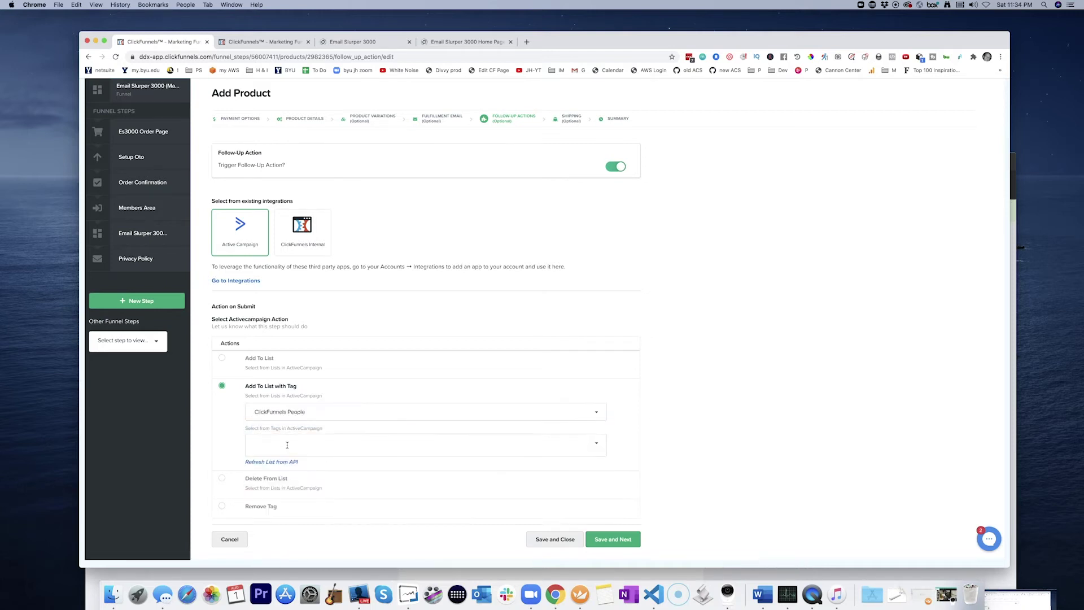
{"action": "left_click", "coordinate": [287, 445]}
{"action": "type", "text": "FBGroupAutomationHacks"}
{"action": "key", "text": "Return"}
{"action": "left_click", "coordinate": [620, 541]}
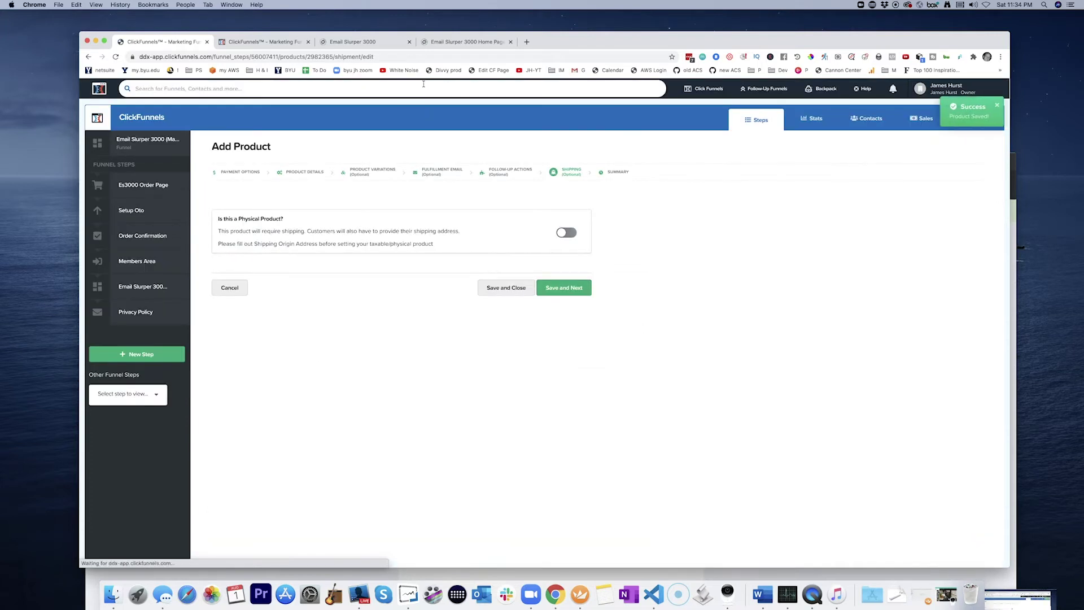
Step: Save the bump product's follow-up action and shipping steps to reach its Summary page
{"action": "left_click", "coordinate": [271, 42]}
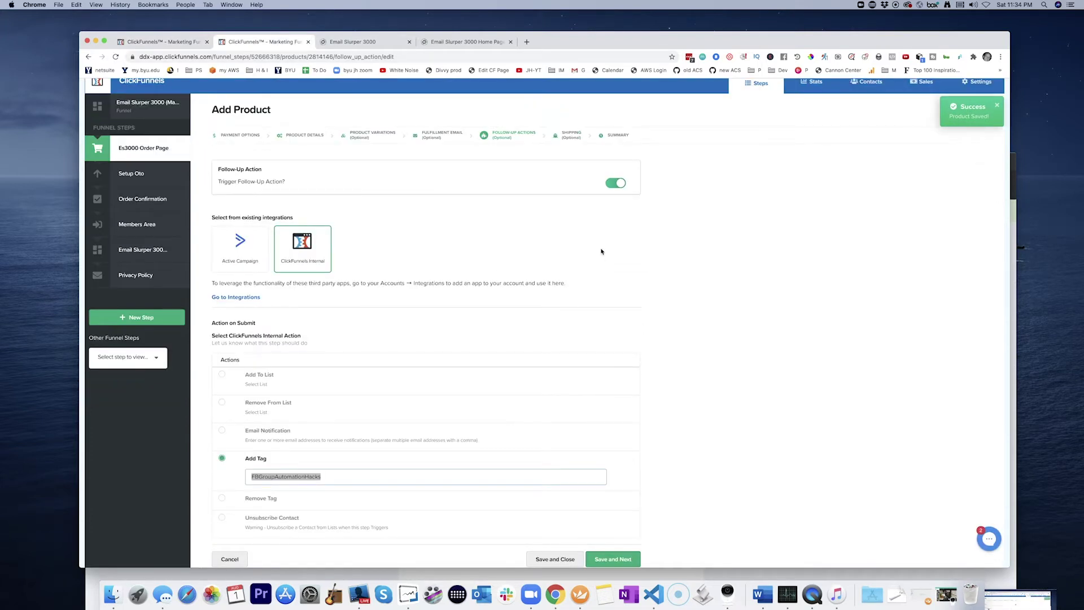
{"action": "scroll", "coordinate": [570, 450], "scroll_direction": "down", "scroll_amount": 2}
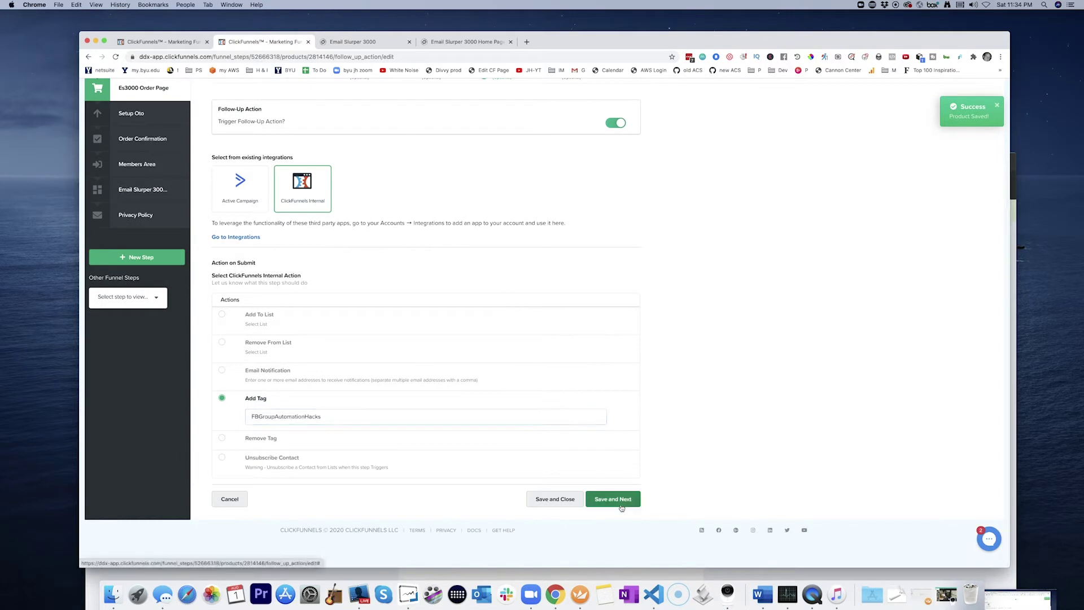
{"action": "left_click", "coordinate": [620, 501]}
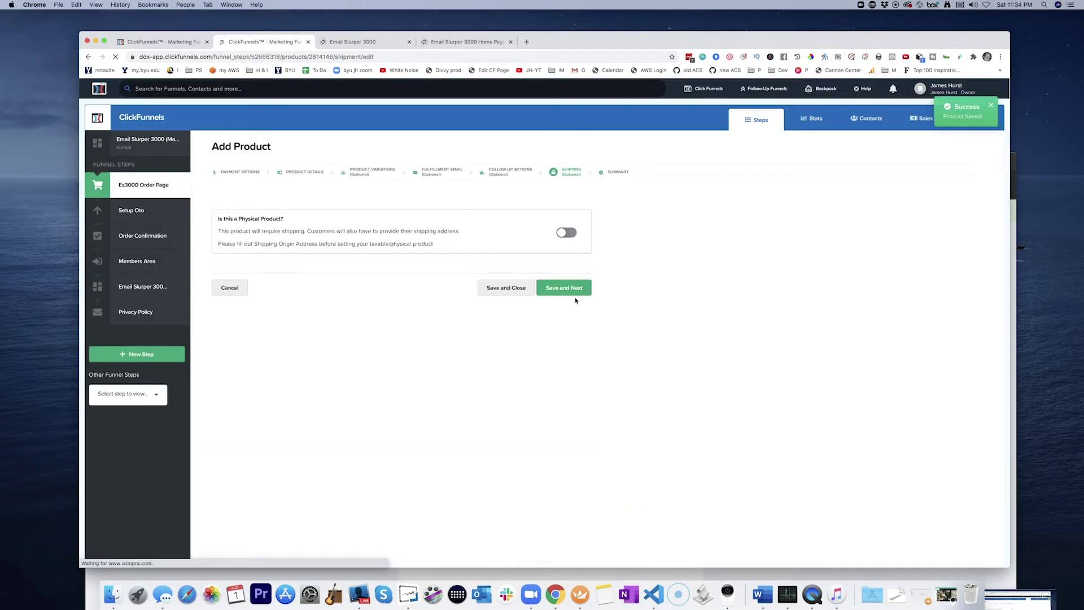
{"action": "left_click", "coordinate": [572, 289]}
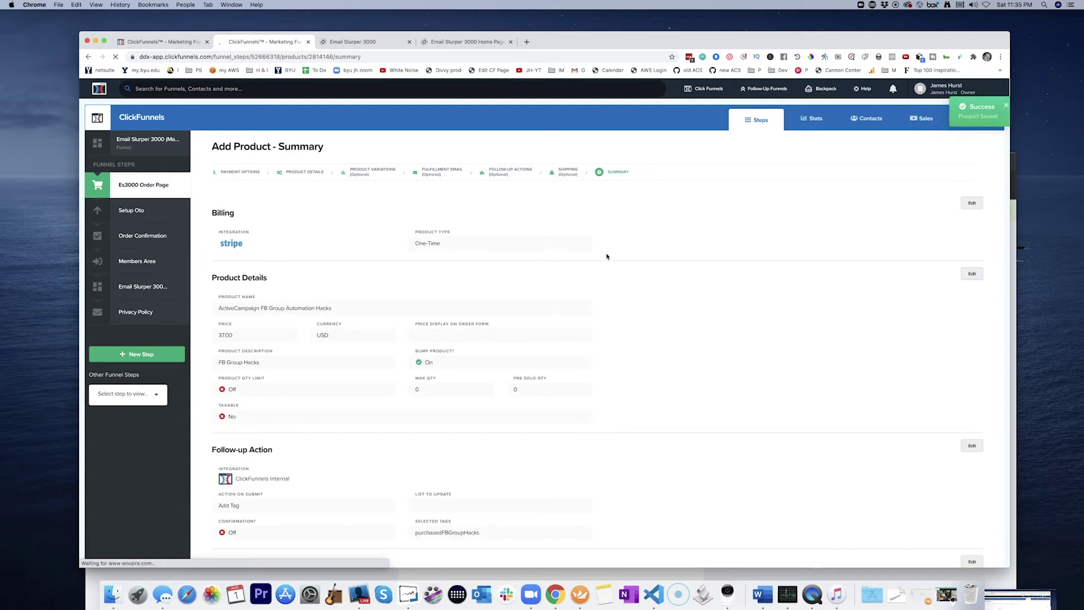
{"action": "scroll", "coordinate": [610, 265], "scroll_direction": "down", "scroll_amount": 5}
{"action": "scroll", "coordinate": [612, 264], "scroll_direction": "up", "scroll_amount": 3}
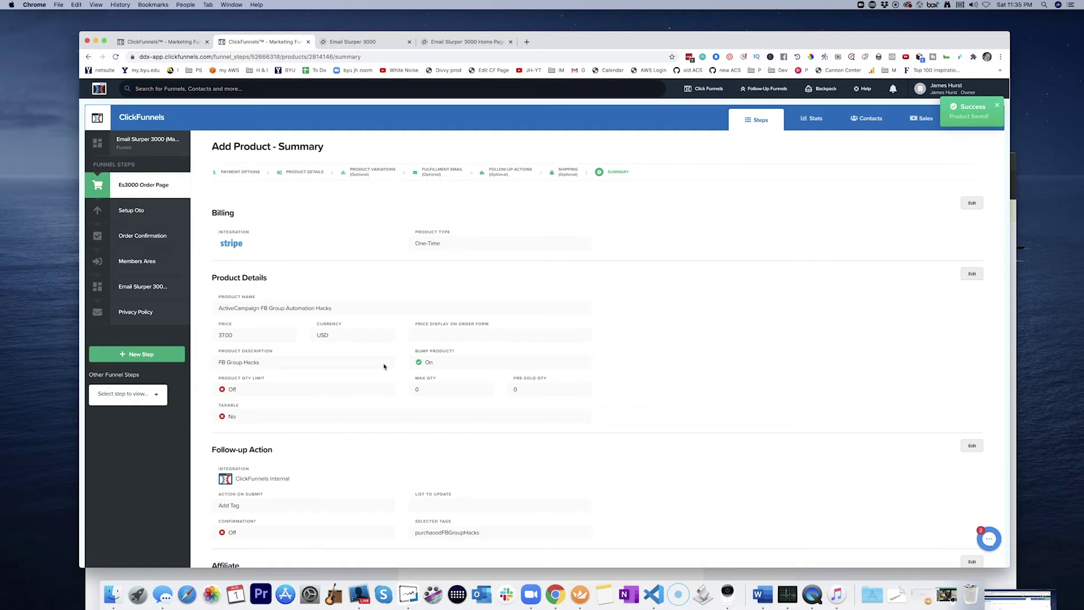
Step: Save the OTO product's shipping step to its Summary, then return to the bump product's summary
{"action": "left_click", "coordinate": [186, 46]}
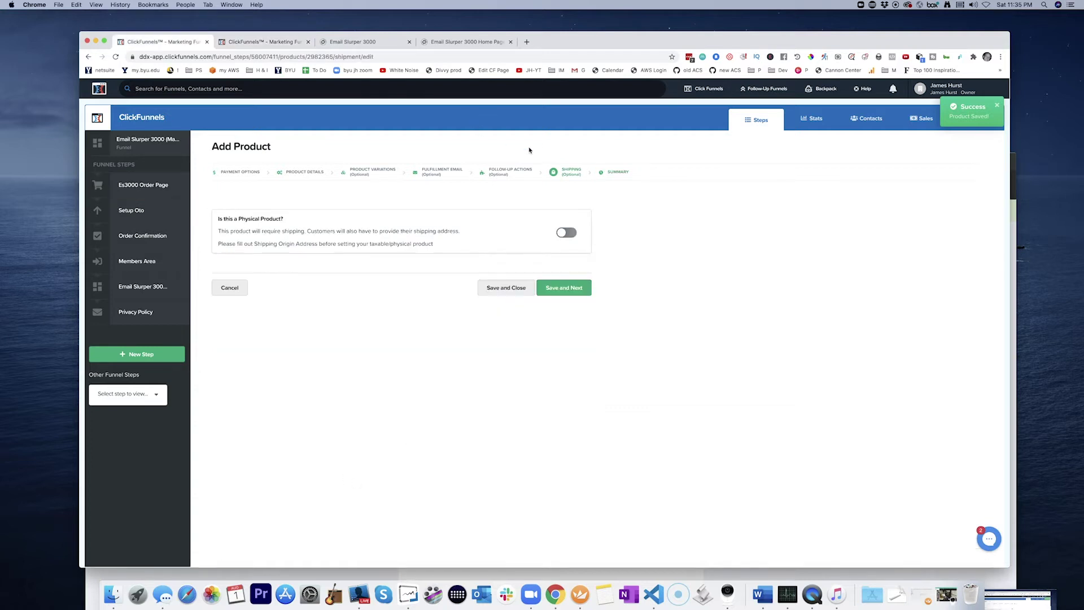
{"action": "left_click", "coordinate": [568, 286]}
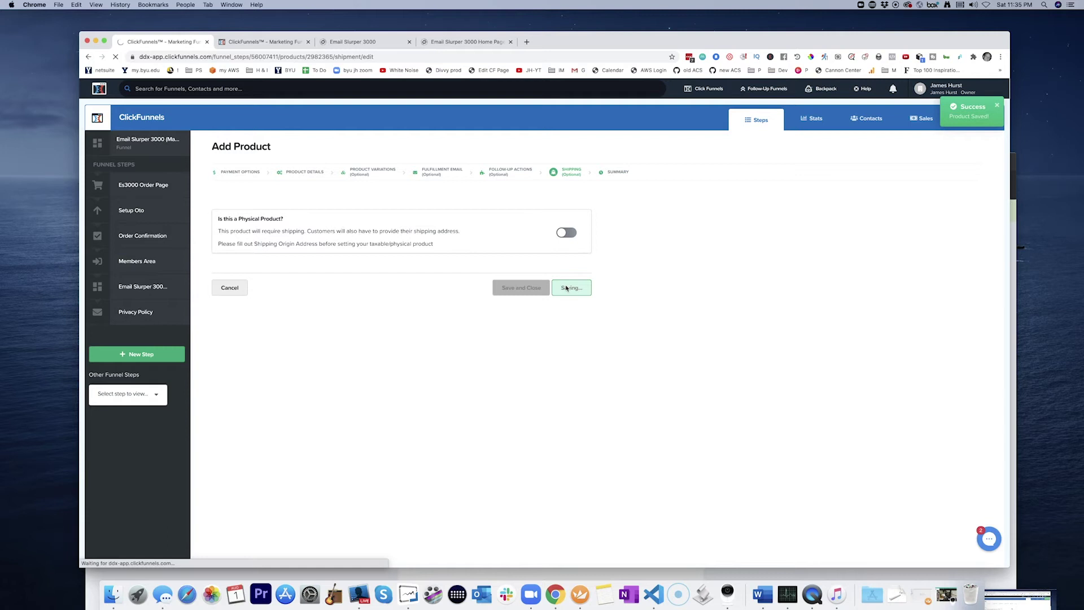
{"action": "scroll", "coordinate": [397, 295], "scroll_direction": "down", "scroll_amount": 3}
{"action": "scroll", "coordinate": [396, 296], "scroll_direction": "down", "scroll_amount": 2}
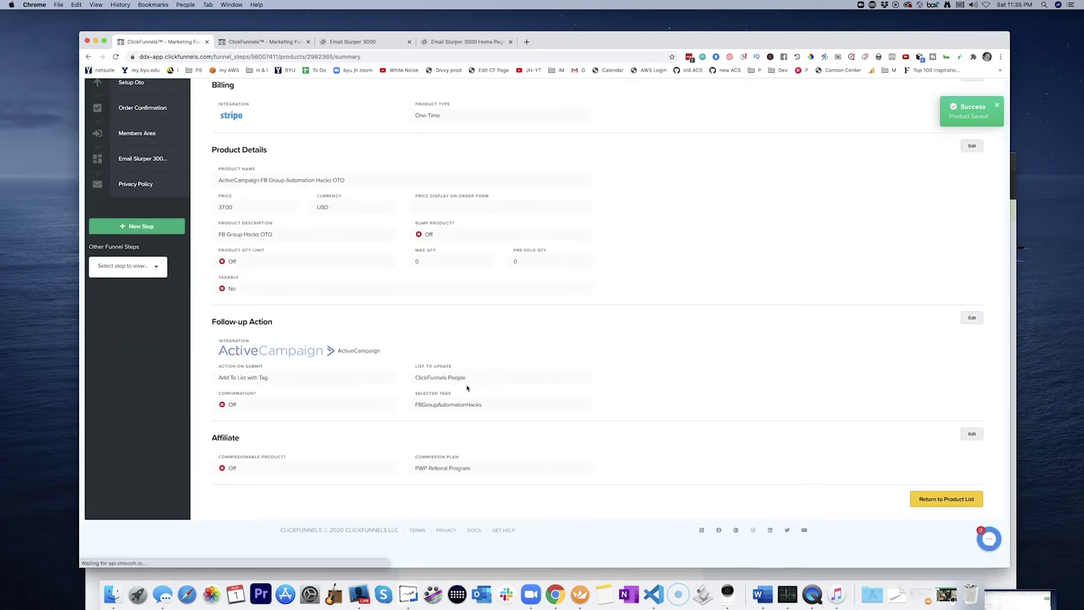
{"action": "scroll", "coordinate": [378, 320], "scroll_direction": "up", "scroll_amount": 2}
{"action": "scroll", "coordinate": [378, 320], "scroll_direction": "up", "scroll_amount": 2}
{"action": "left_click", "coordinate": [264, 42]}
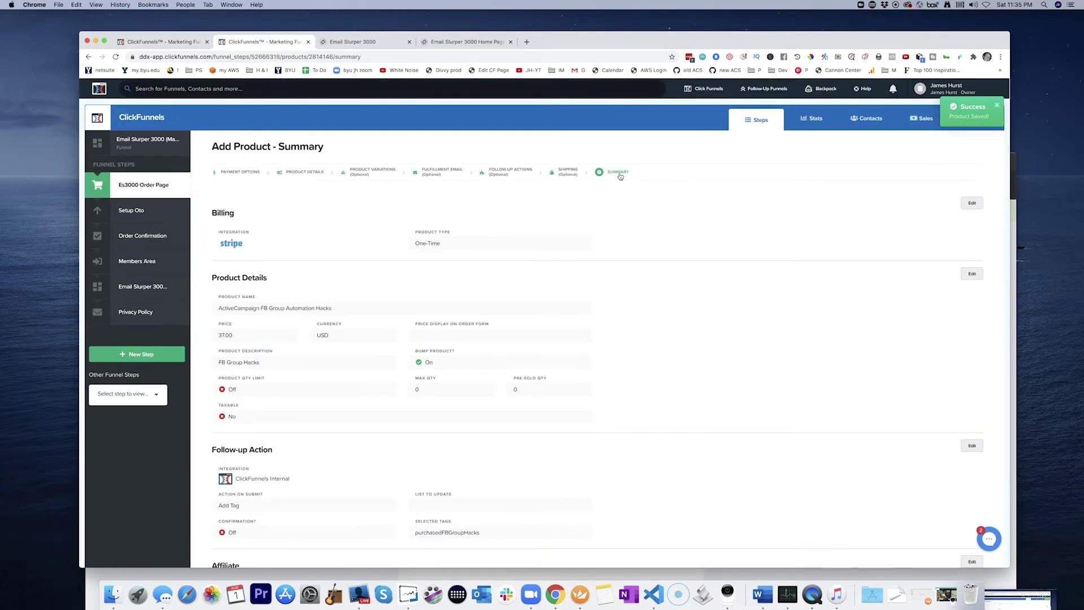
{"action": "scroll", "coordinate": [547, 299], "scroll_direction": "down", "scroll_amount": 2}
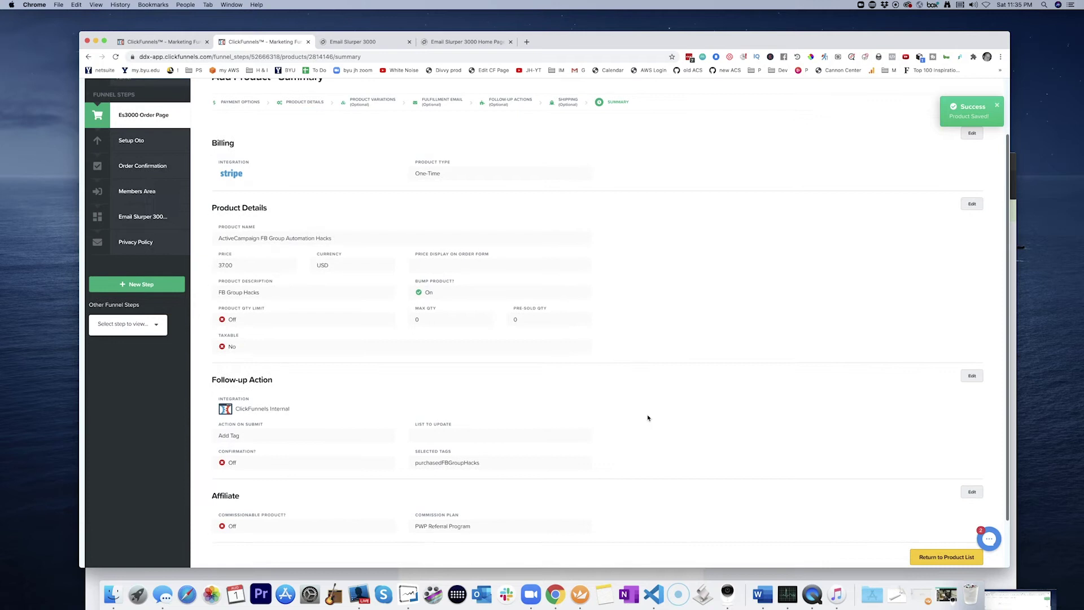
Step: Set the bump follow-up to ActiveCampaign Add To List with Tag, list ClickFunnels People, and save through to Summary
{"action": "left_click", "coordinate": [973, 377]}
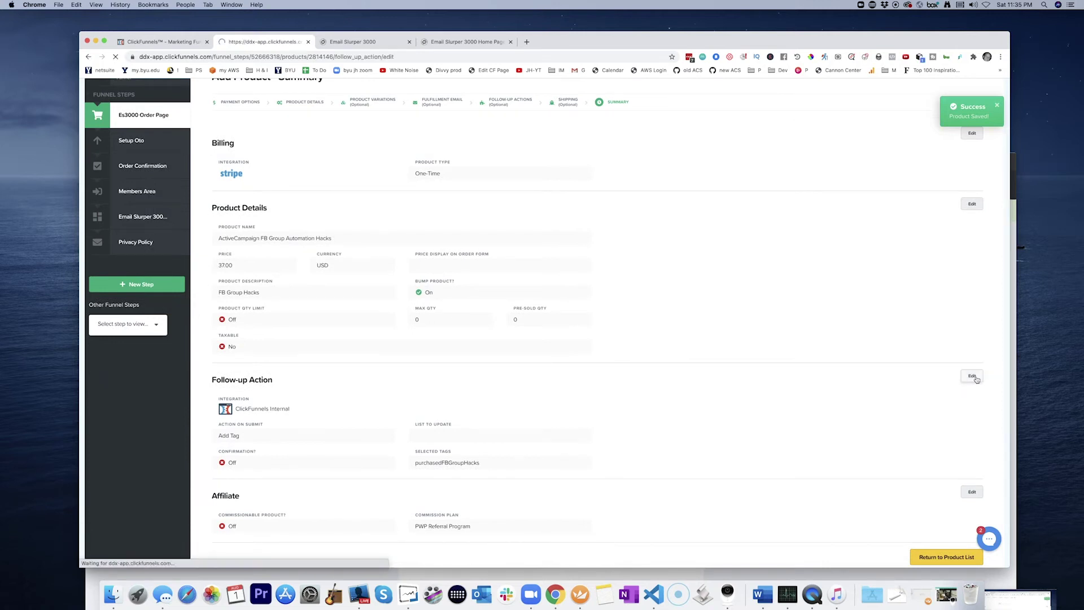
{"action": "left_click", "coordinate": [241, 297]}
{"action": "left_click", "coordinate": [222, 440]}
{"action": "left_click", "coordinate": [317, 464]}
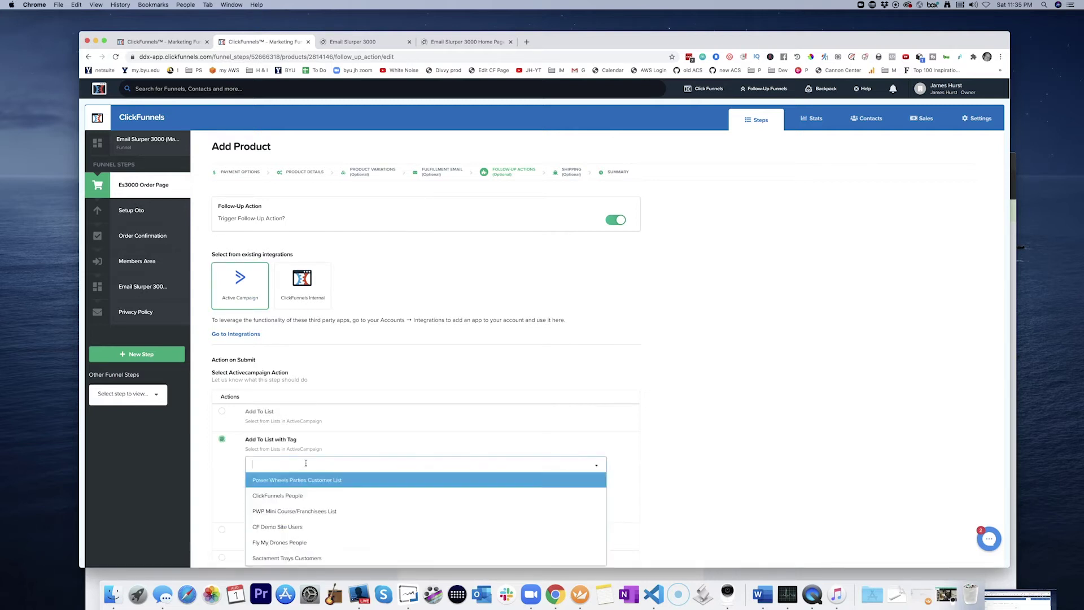
{"action": "left_click", "coordinate": [292, 497]}
{"action": "scroll", "coordinate": [621, 491], "scroll_direction": "down", "scroll_amount": 3}
{"action": "left_click", "coordinate": [620, 496]}
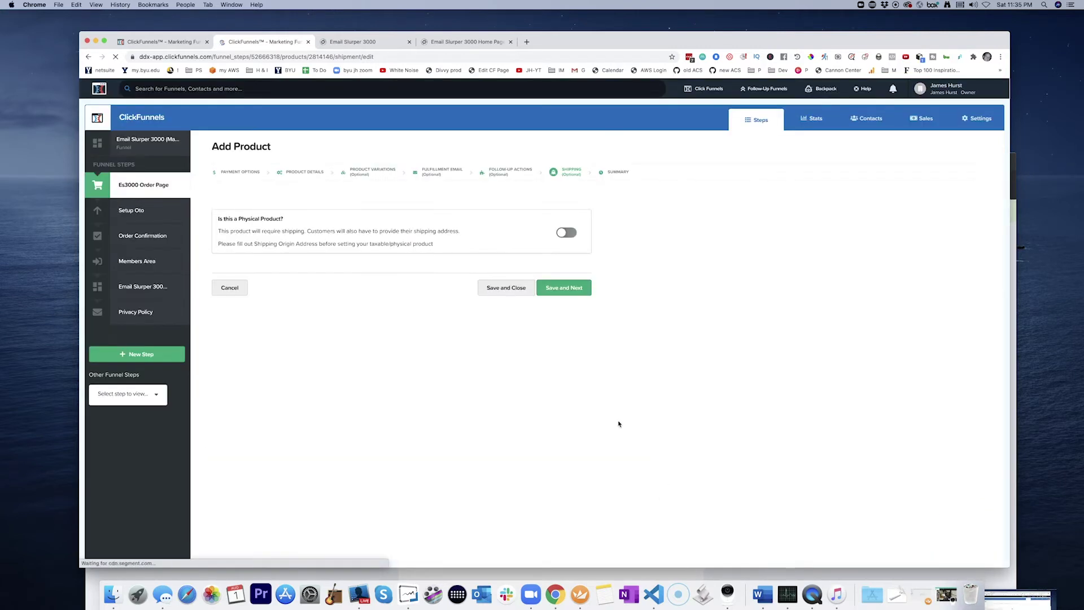
{"action": "left_click", "coordinate": [571, 287]}
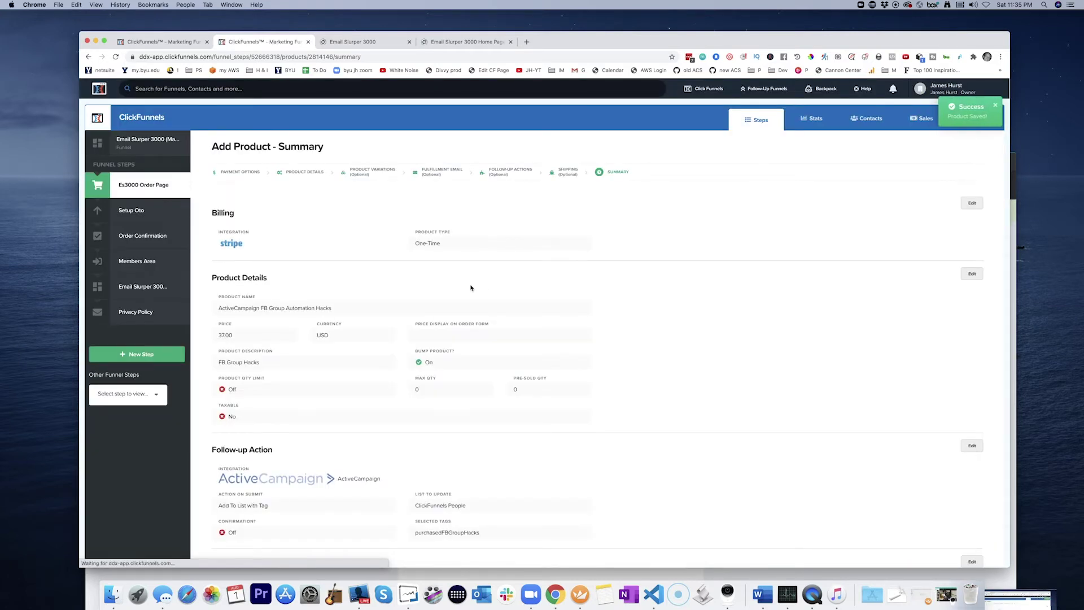
{"action": "scroll", "coordinate": [474, 287], "scroll_direction": "down", "scroll_amount": 1}
{"action": "scroll", "coordinate": [491, 300], "scroll_direction": "down", "scroll_amount": 3}
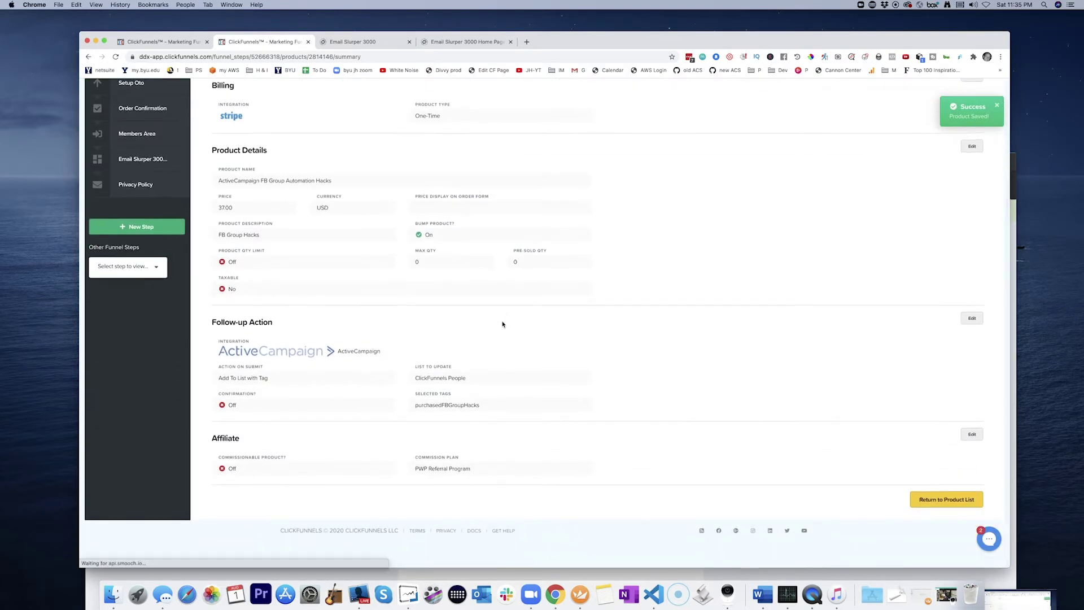
{"action": "scroll", "coordinate": [503, 324], "scroll_direction": "up", "scroll_amount": 3}
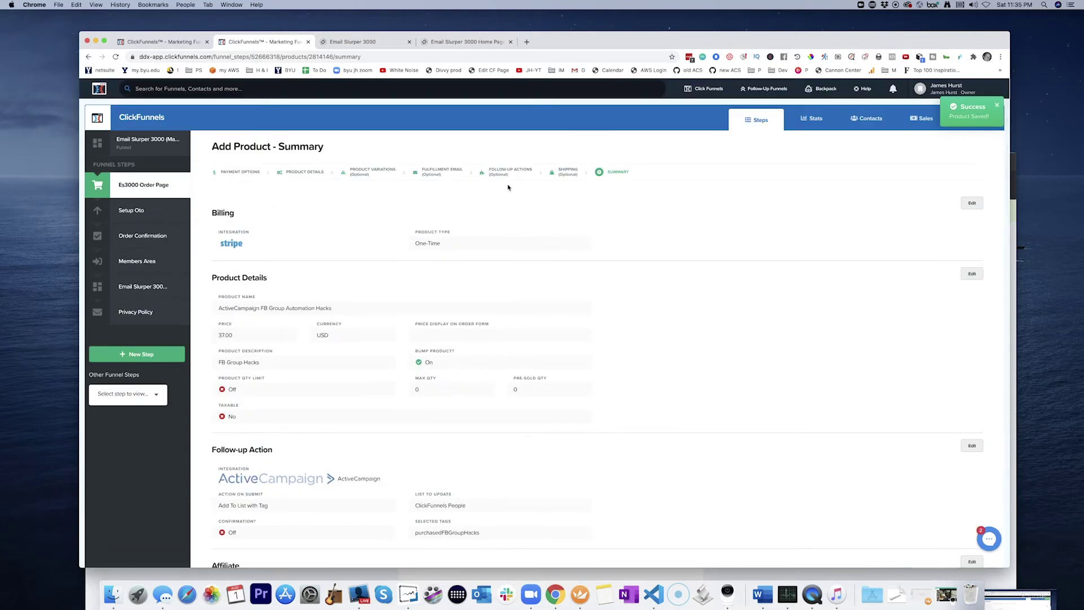
Step: Add the existing Order Bump OTO page as a new Email Slurper 3000 funnel step and open it in the editor
{"action": "left_click", "coordinate": [144, 42]}
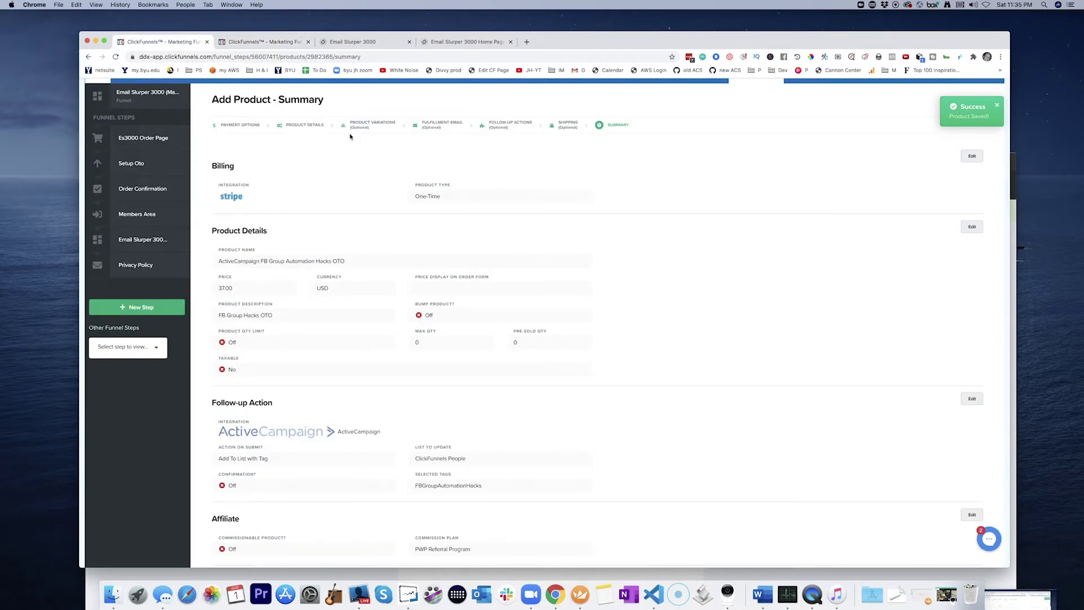
{"action": "scroll", "coordinate": [350, 136], "scroll_direction": "up", "scroll_amount": 1}
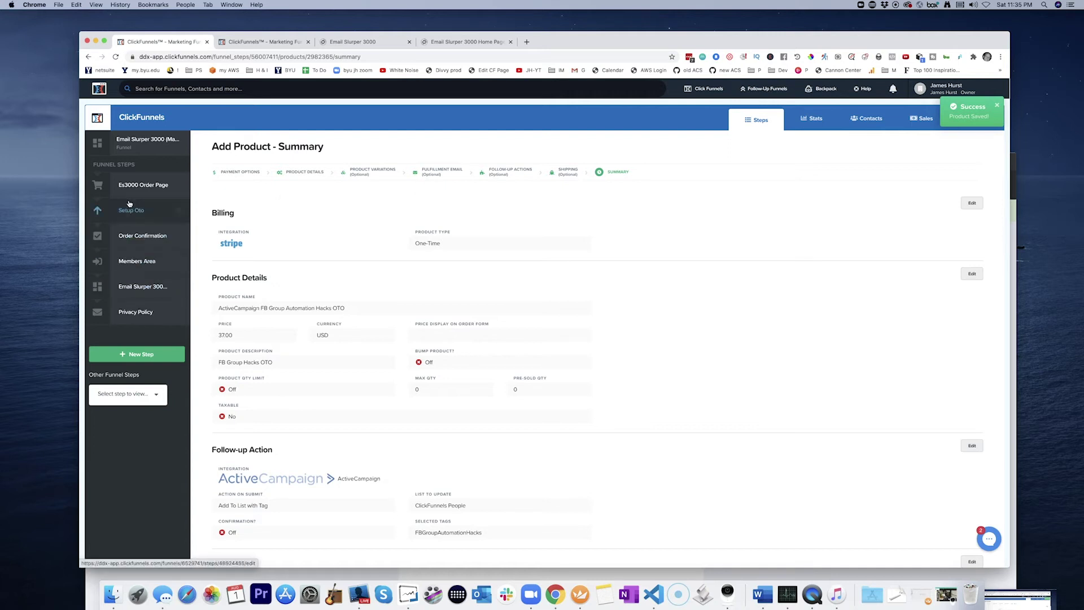
{"action": "left_click", "coordinate": [136, 144]}
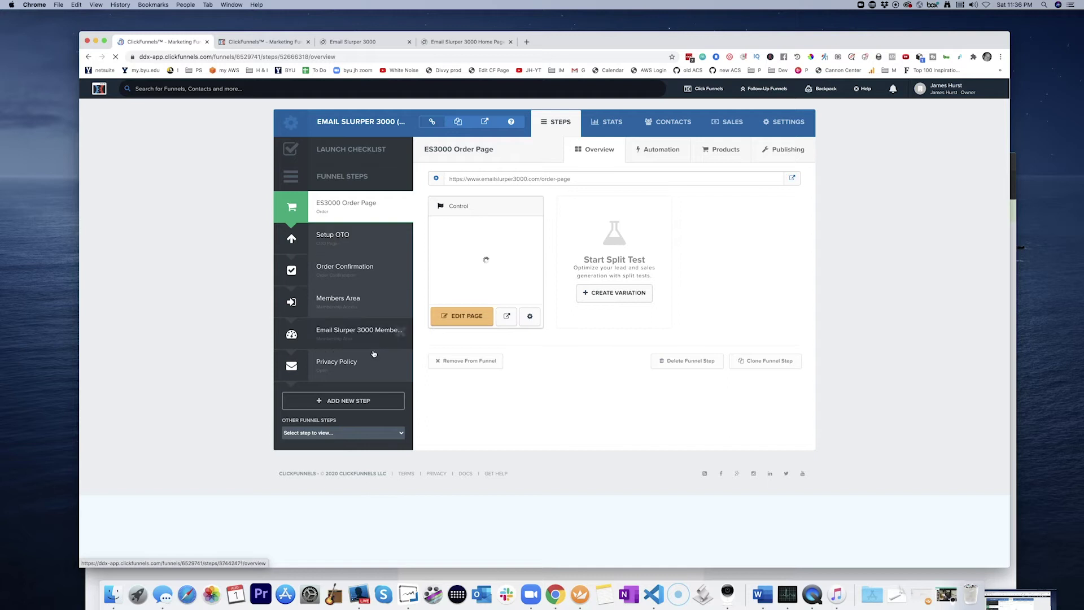
{"action": "left_click", "coordinate": [337, 435]}
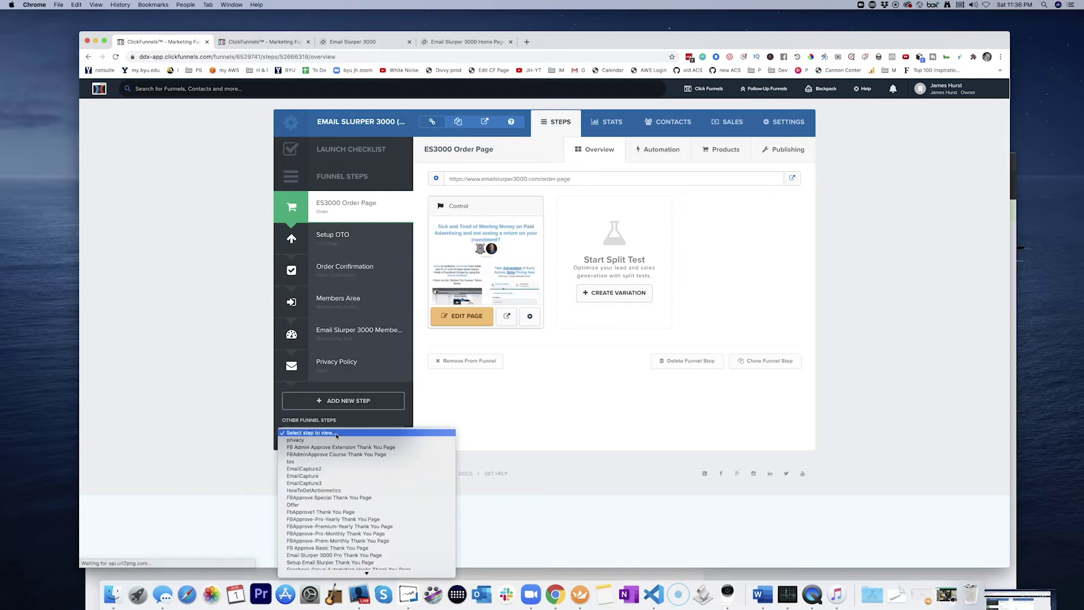
{"action": "scroll", "coordinate": [339, 448], "scroll_direction": "down", "scroll_amount": 2}
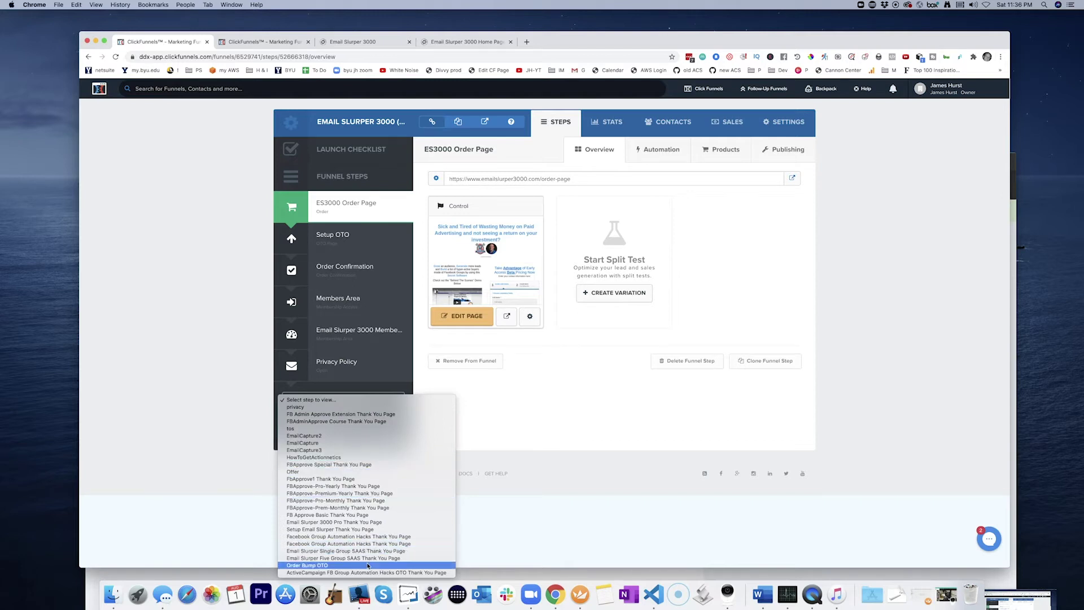
{"action": "left_click", "coordinate": [343, 565]}
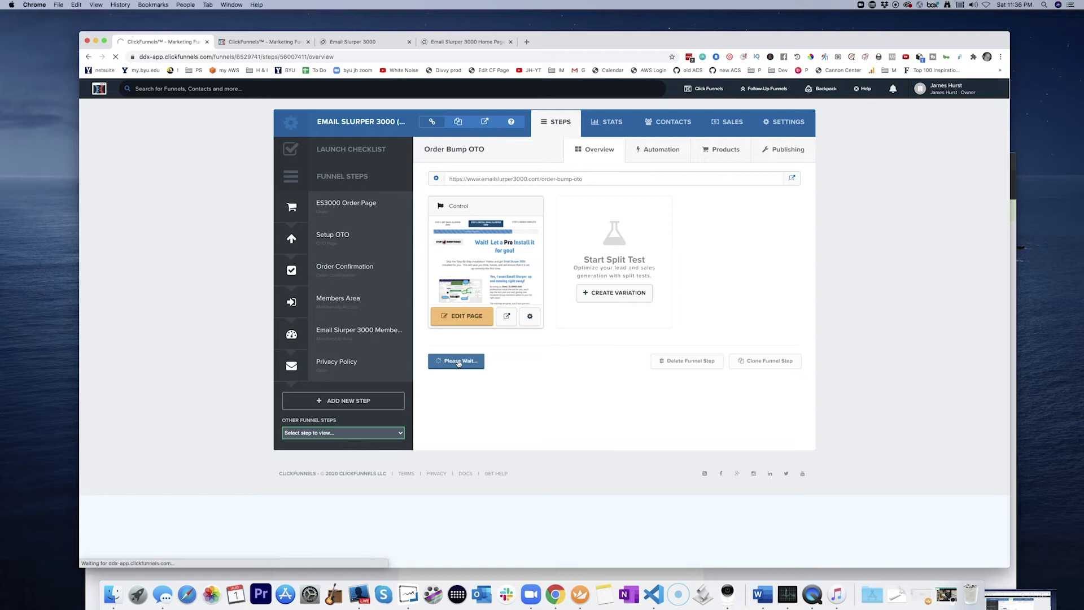
{"action": "left_click", "coordinate": [459, 363]}
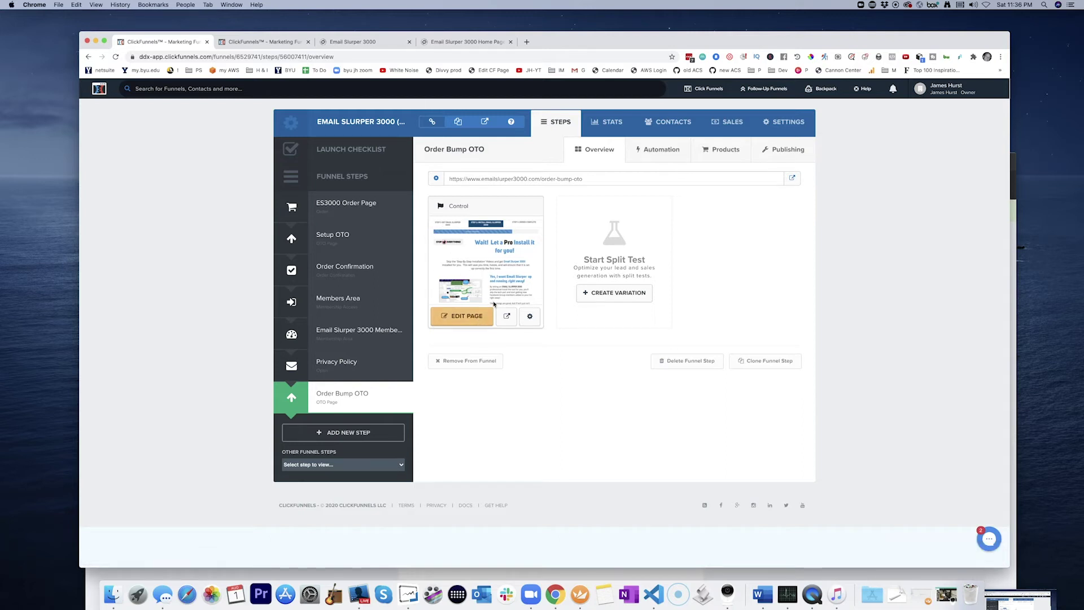
{"action": "left_click", "coordinate": [466, 317]}
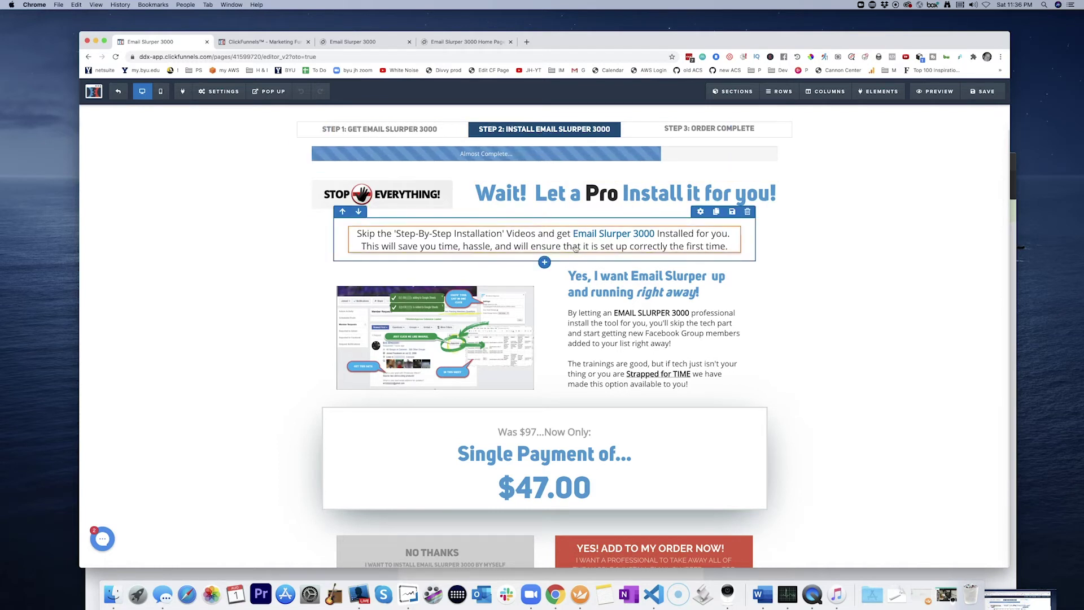
Step: Scroll through the Order Bump OTO page to review its copied $47.00 pro-install offer
{"action": "scroll", "coordinate": [575, 257], "scroll_direction": "down", "scroll_amount": 5}
{"action": "scroll", "coordinate": [574, 257], "scroll_direction": "up", "scroll_amount": 5}
{"action": "scroll", "coordinate": [569, 271], "scroll_direction": "down", "scroll_amount": 3}
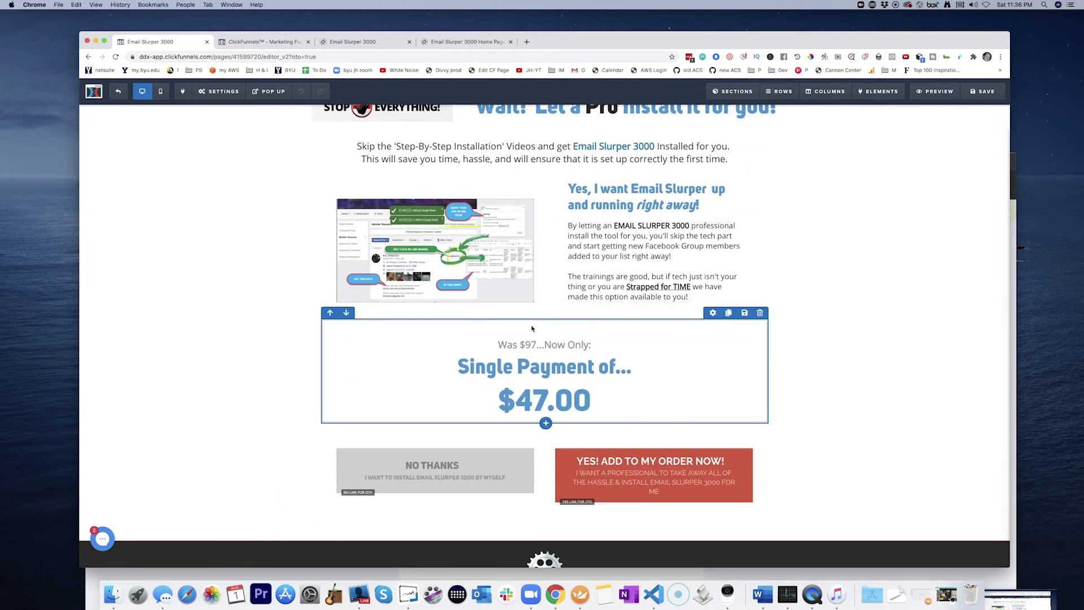
{"action": "scroll", "coordinate": [536, 353], "scroll_direction": "up", "scroll_amount": 3}
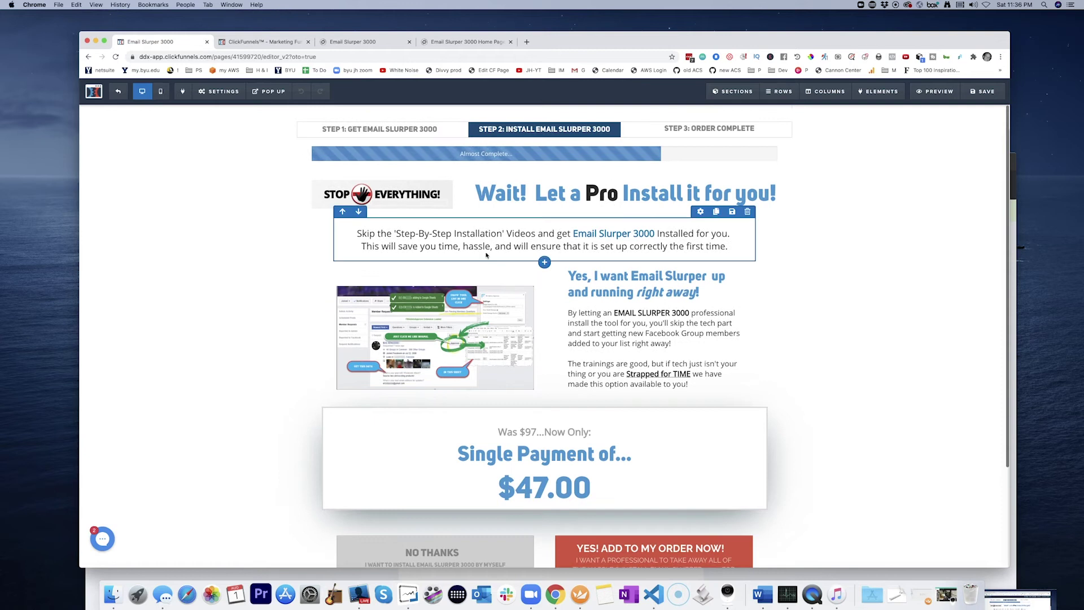
Step: Take a region screenshot of the order bump upgrade box on the live order1 page
{"action": "left_click", "coordinate": [373, 42]}
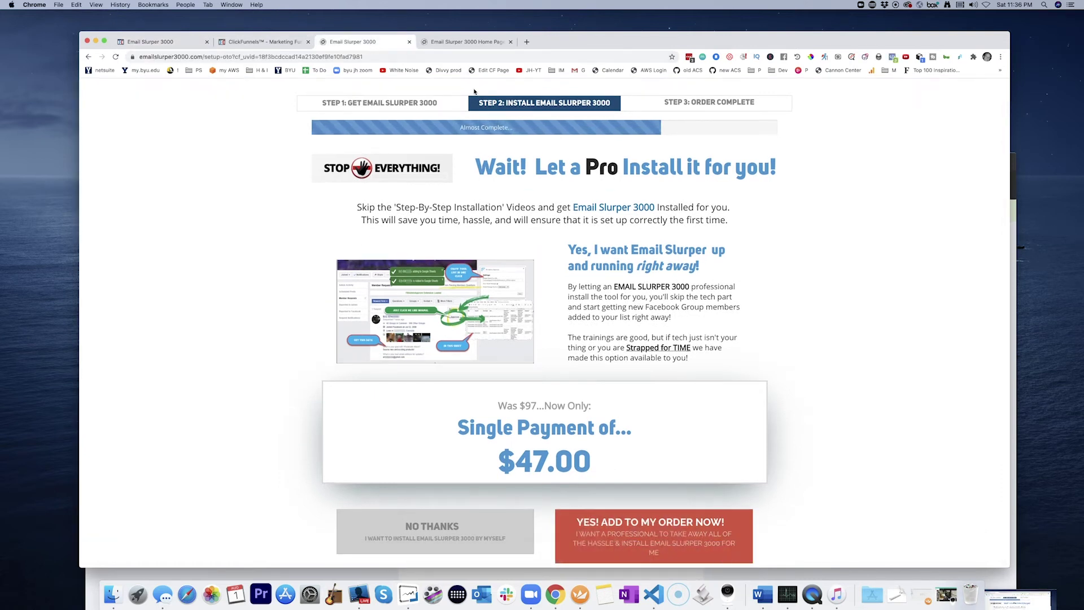
{"action": "left_click", "coordinate": [460, 42]}
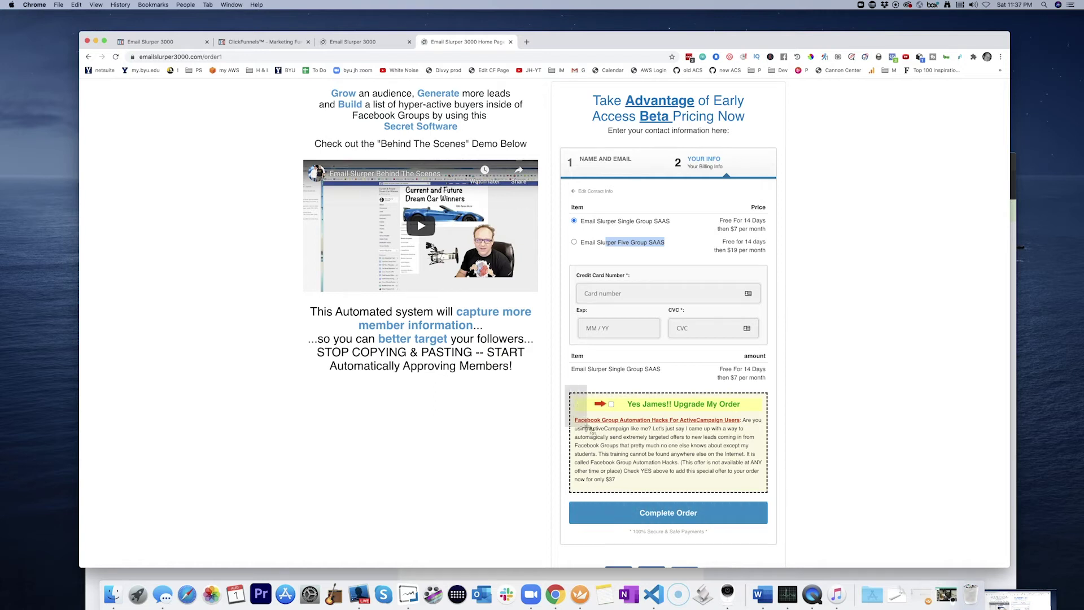
{"action": "left_click_drag", "start_coordinate": [593, 434], "coordinate": [774, 502]}
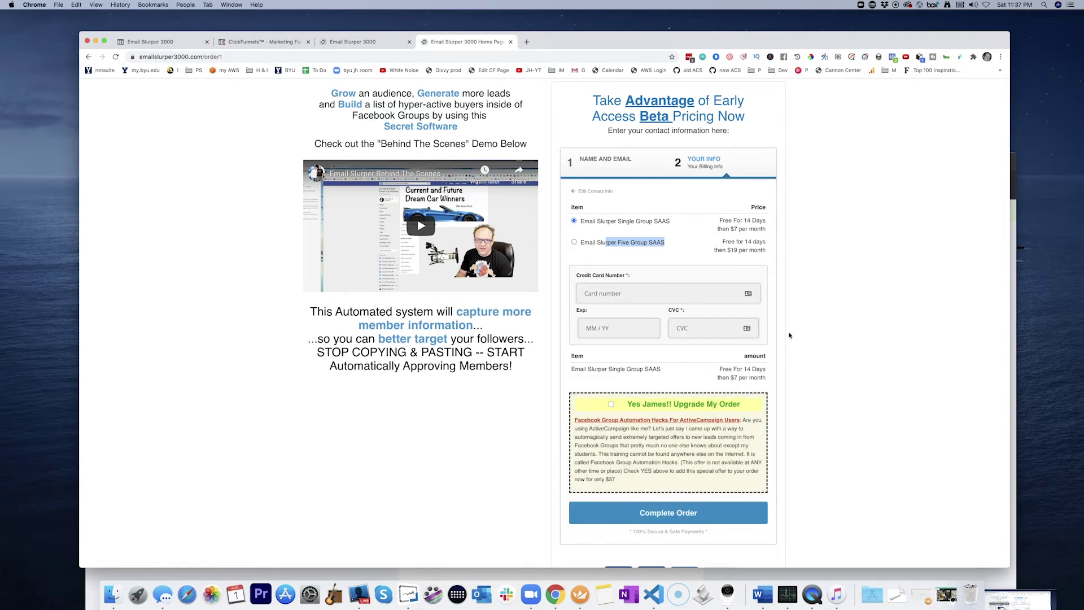
{"action": "key", "text": "super+shift+4"}
{"action": "left_click_drag", "start_coordinate": [562, 388], "coordinate": [771, 500]}
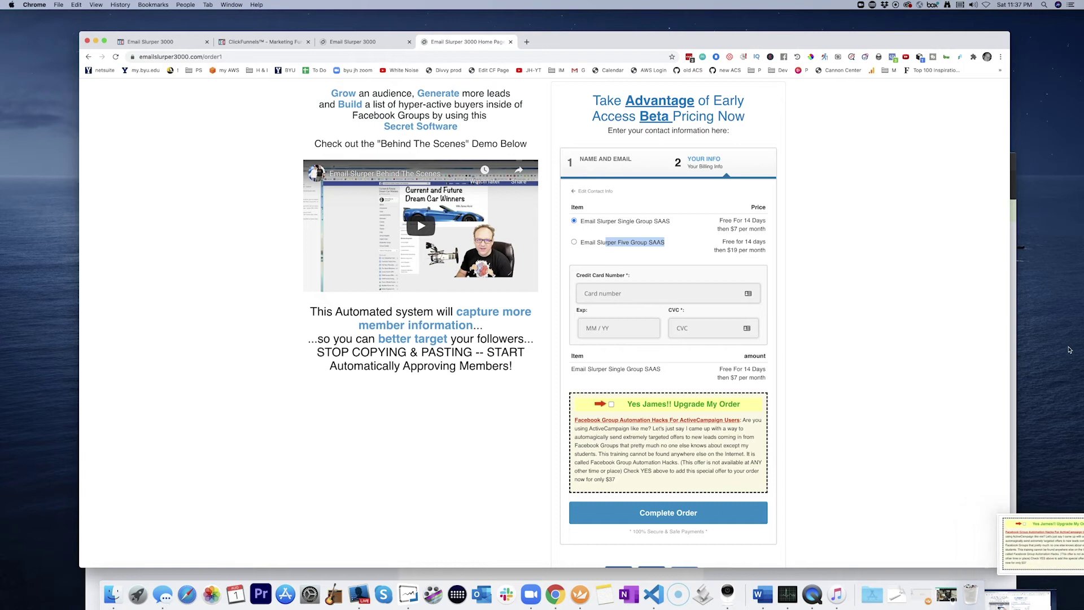
{"action": "left_click_drag", "start_coordinate": [1039, 536], "coordinate": [1066, 337]}
Step: Back in the Order Bump OTO editor, delete the step progress header row
{"action": "left_click", "coordinate": [258, 47]}
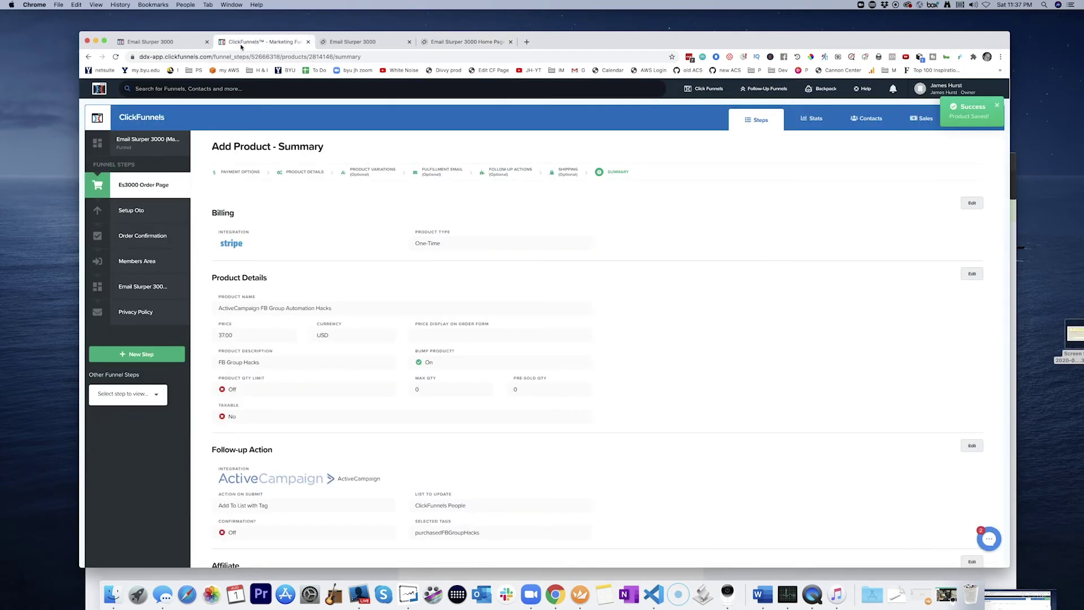
{"action": "left_click", "coordinate": [169, 42]}
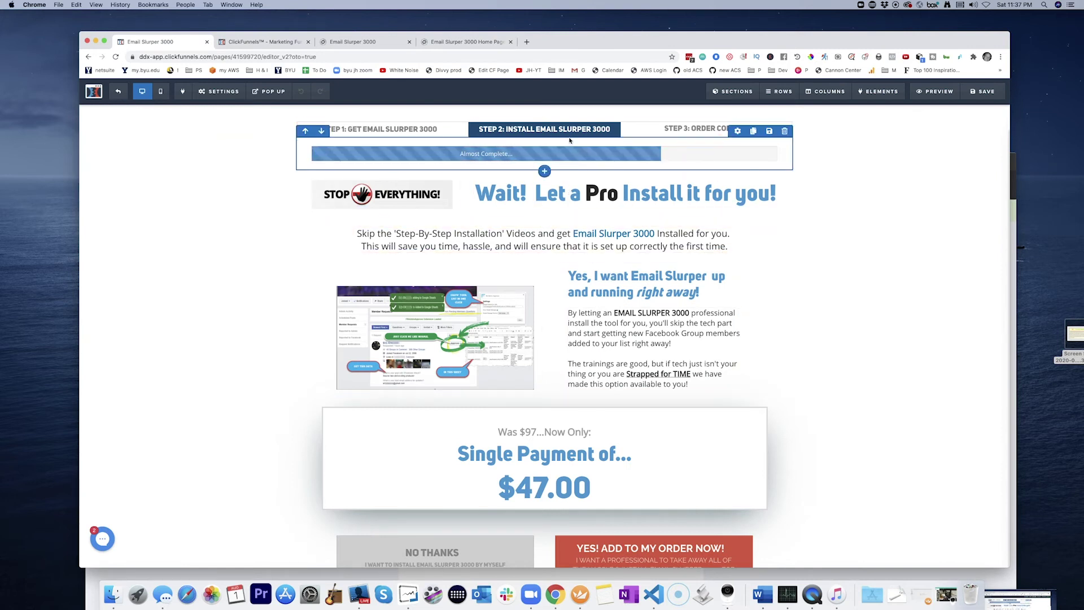
{"action": "left_click", "coordinate": [784, 129]}
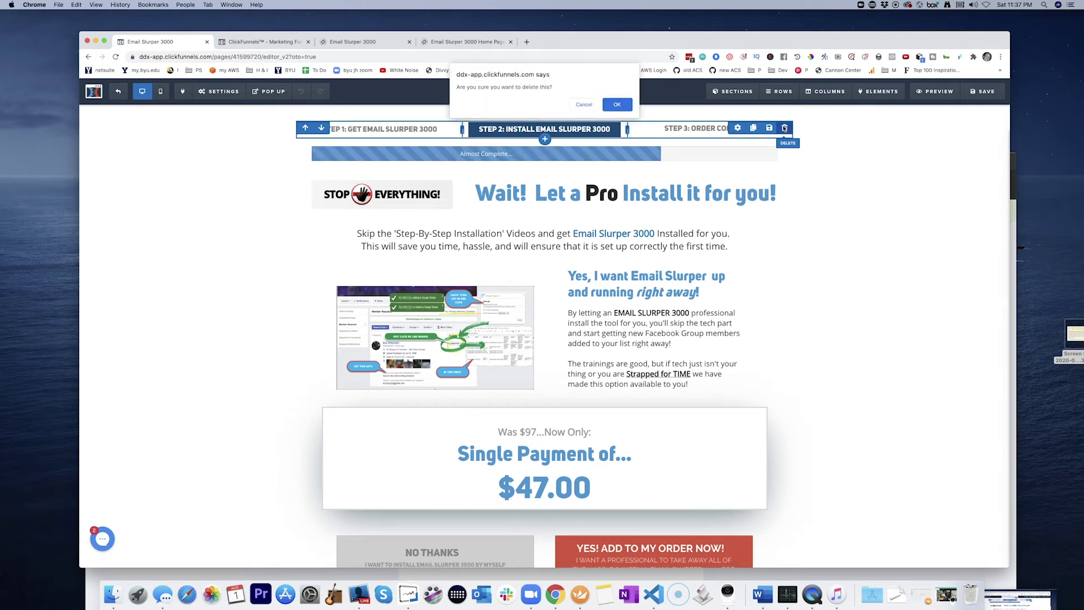
{"action": "left_click", "coordinate": [618, 105]}
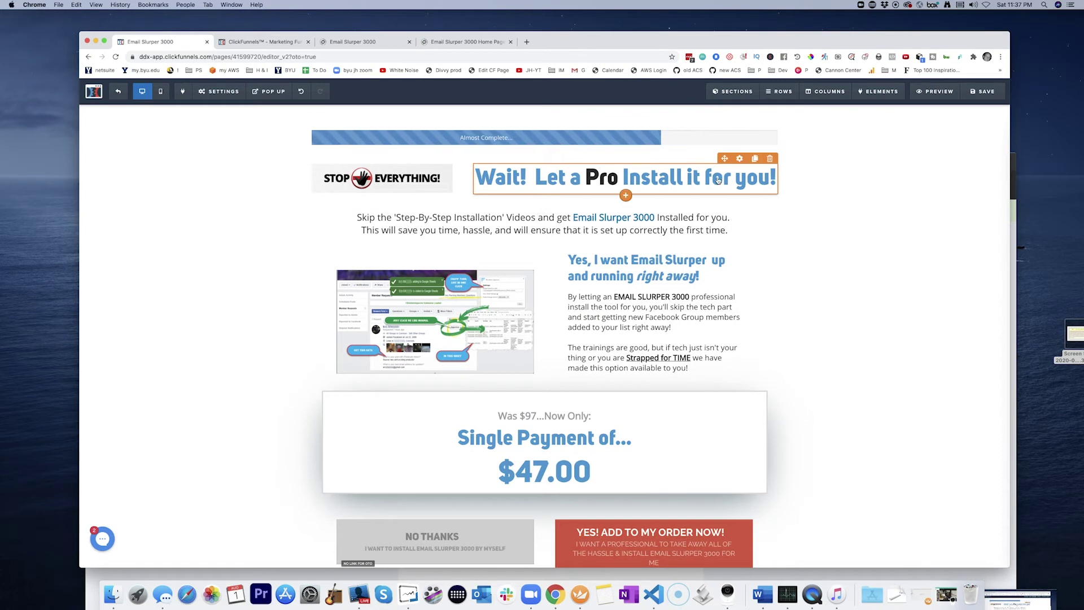
Step: Change the headline to read 'Get FB Group Automation Hacks Today!'
{"action": "double_click", "coordinate": [694, 177]}
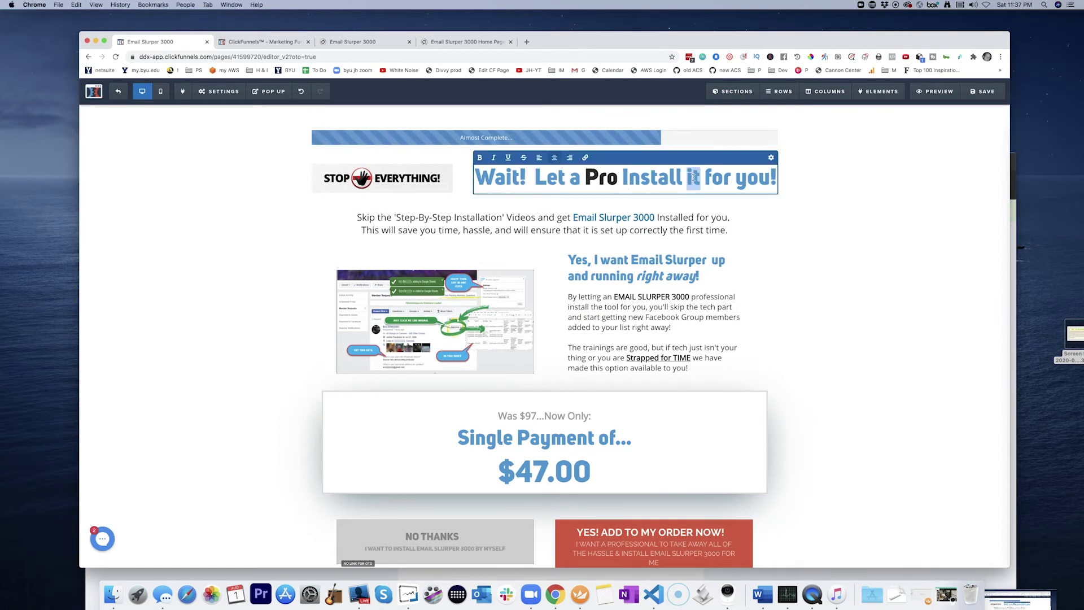
{"action": "left_click", "coordinate": [693, 176]}
{"action": "left_click", "coordinate": [776, 178]}
{"action": "left_click_drag", "start_coordinate": [776, 179], "coordinate": [539, 179]}
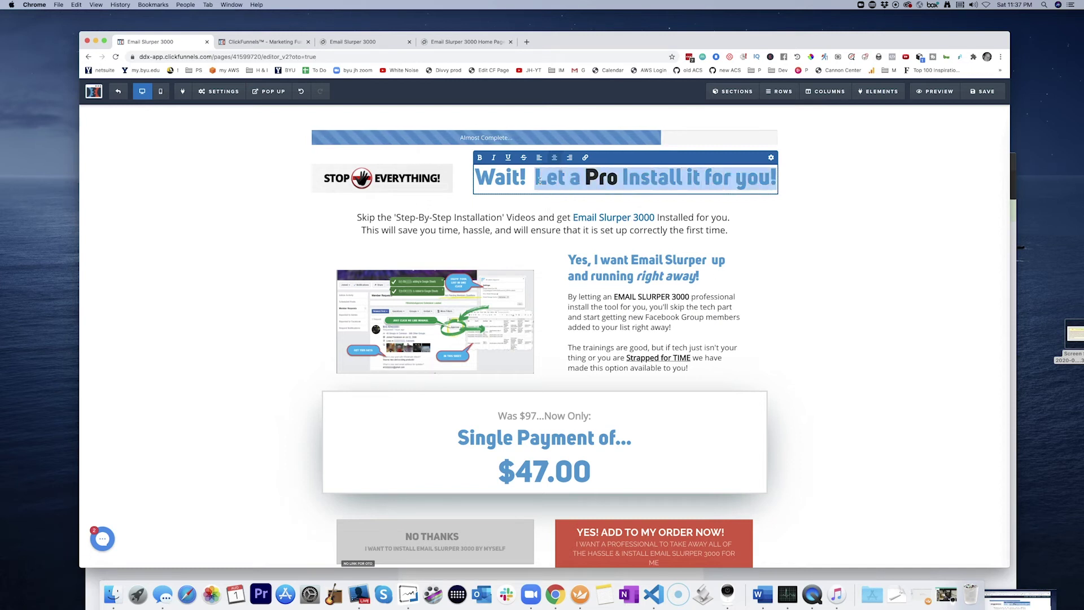
{"action": "key", "text": "BackSpace"}
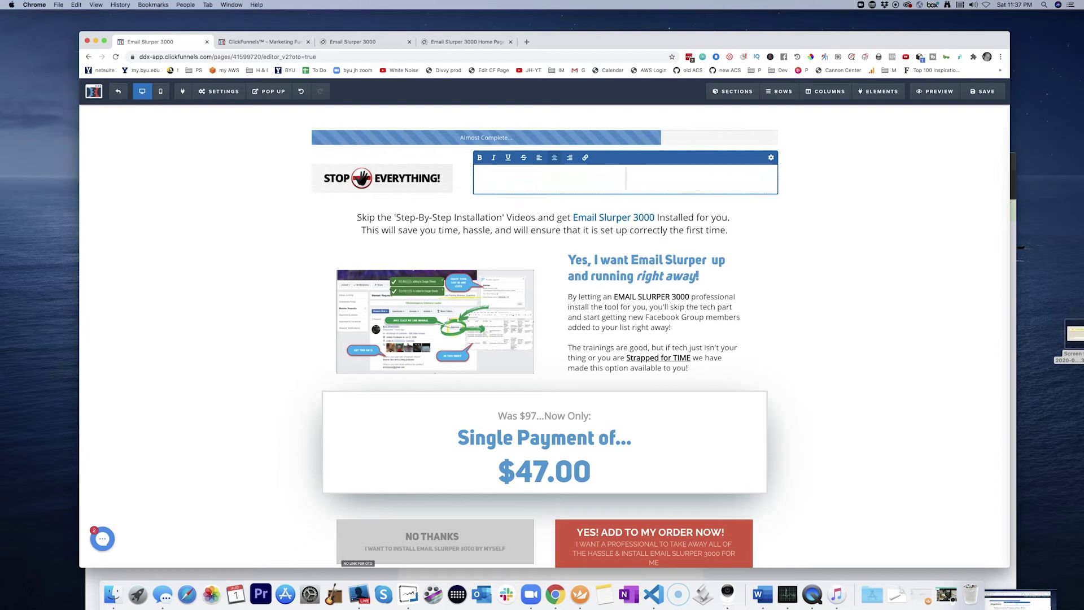
{"action": "type", "text": "Get FB Group Automation"}
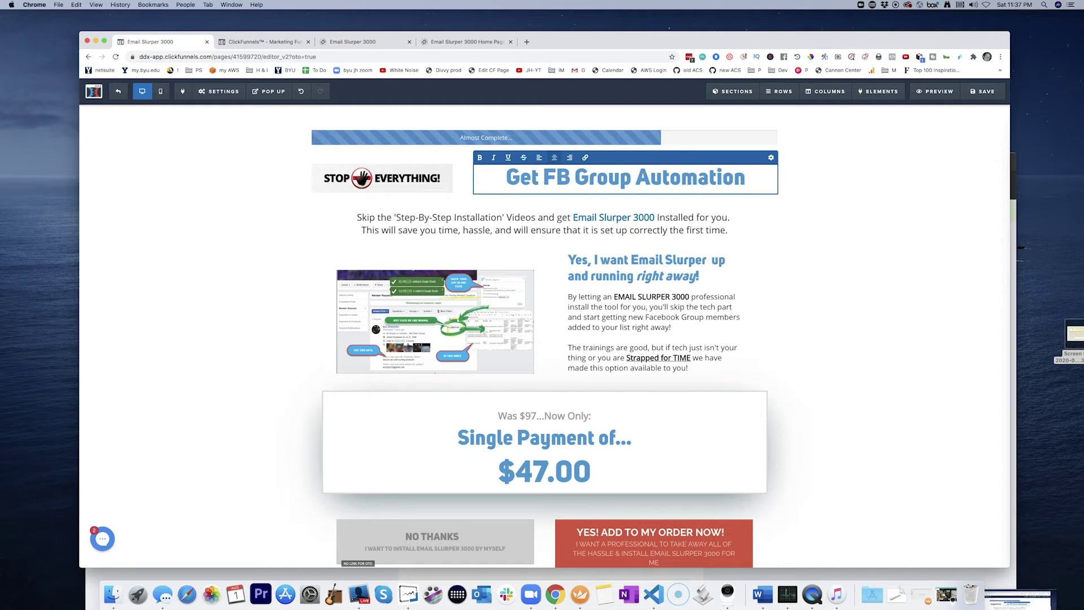
{"action": "type", "text": " Hacks"}
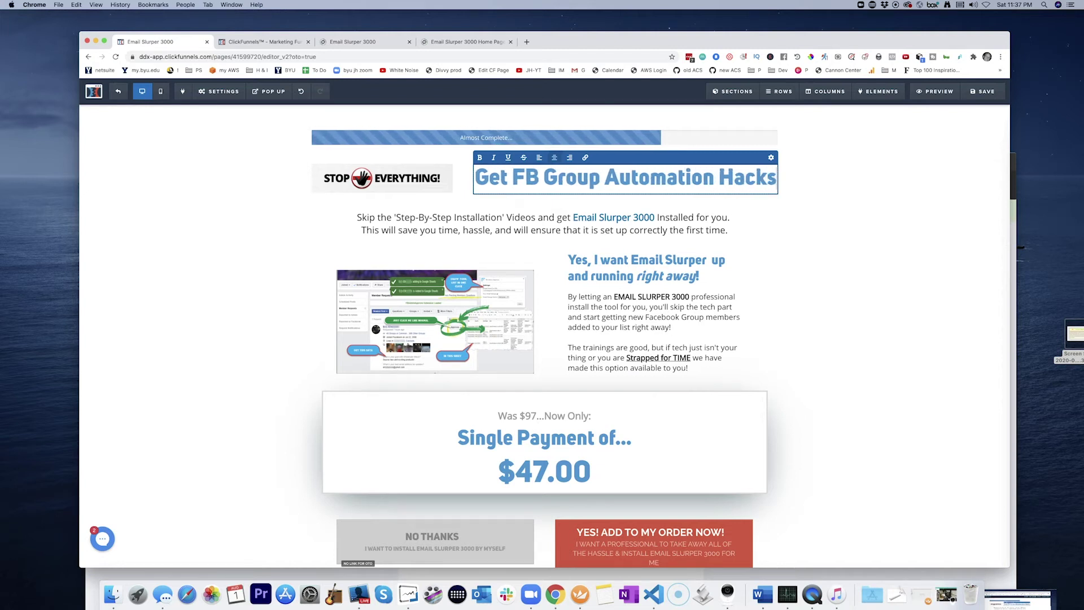
{"action": "type", "text": " Today!"}
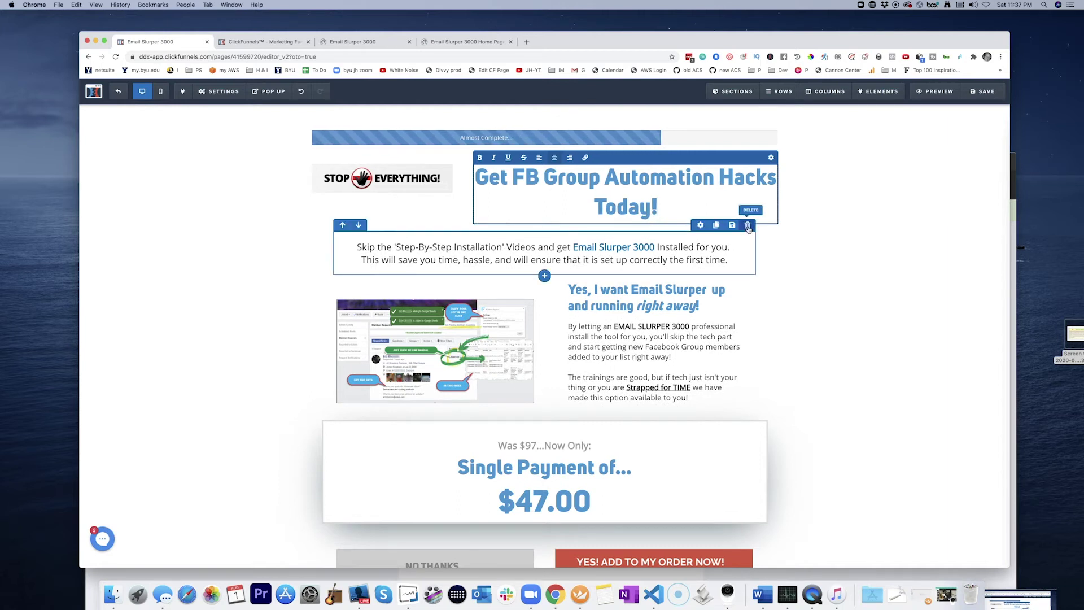
Step: Delete the subtitle paragraph, the image-and-text row and the $47.00 price row
{"action": "left_click", "coordinate": [748, 226]}
{"action": "left_click", "coordinate": [609, 112]}
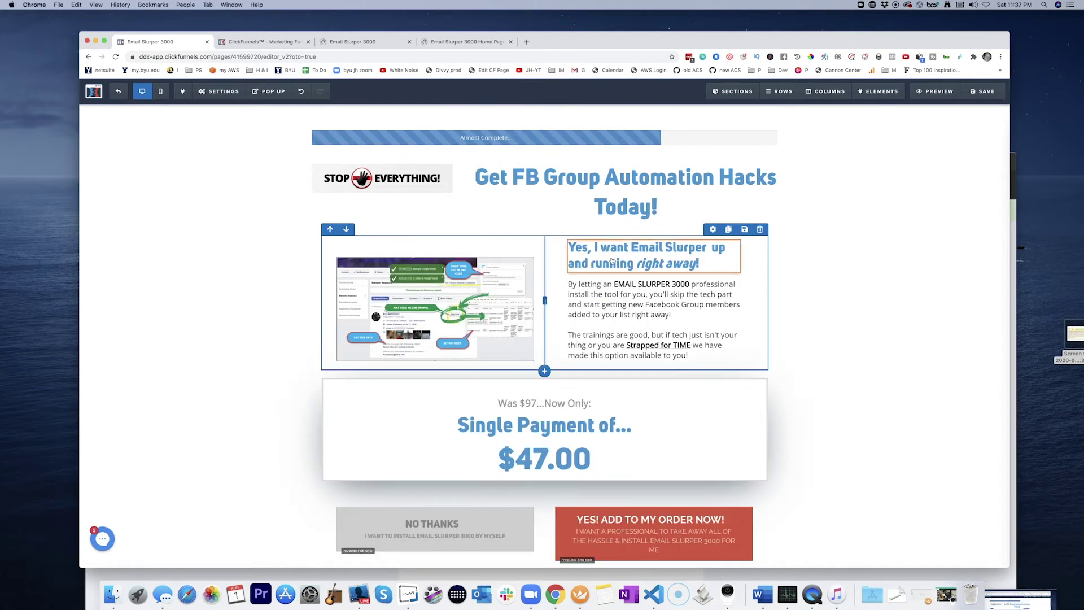
{"action": "left_click", "coordinate": [760, 230]}
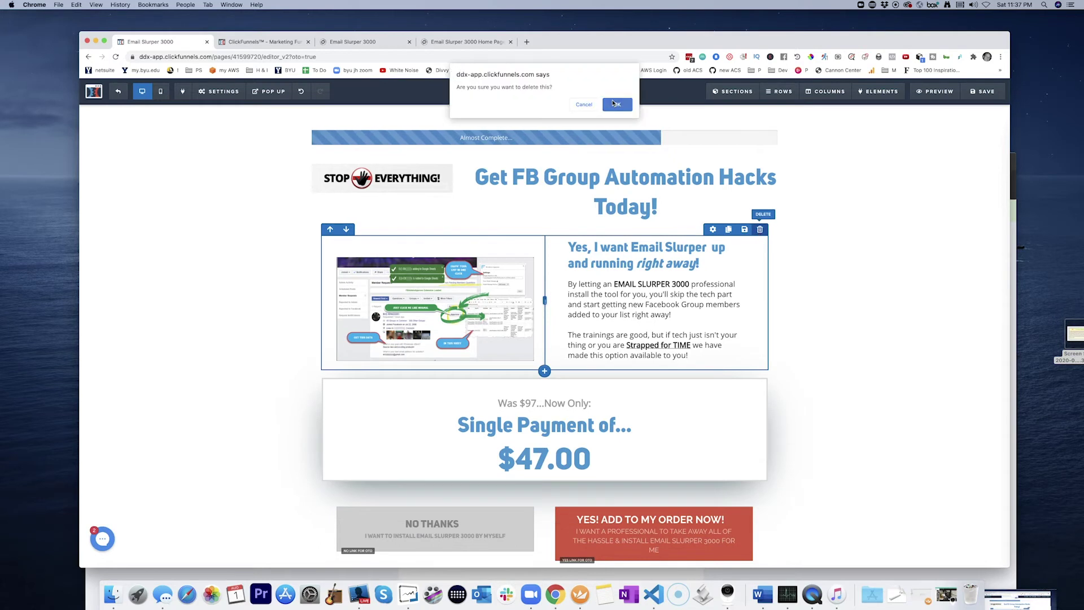
{"action": "left_click", "coordinate": [615, 104]}
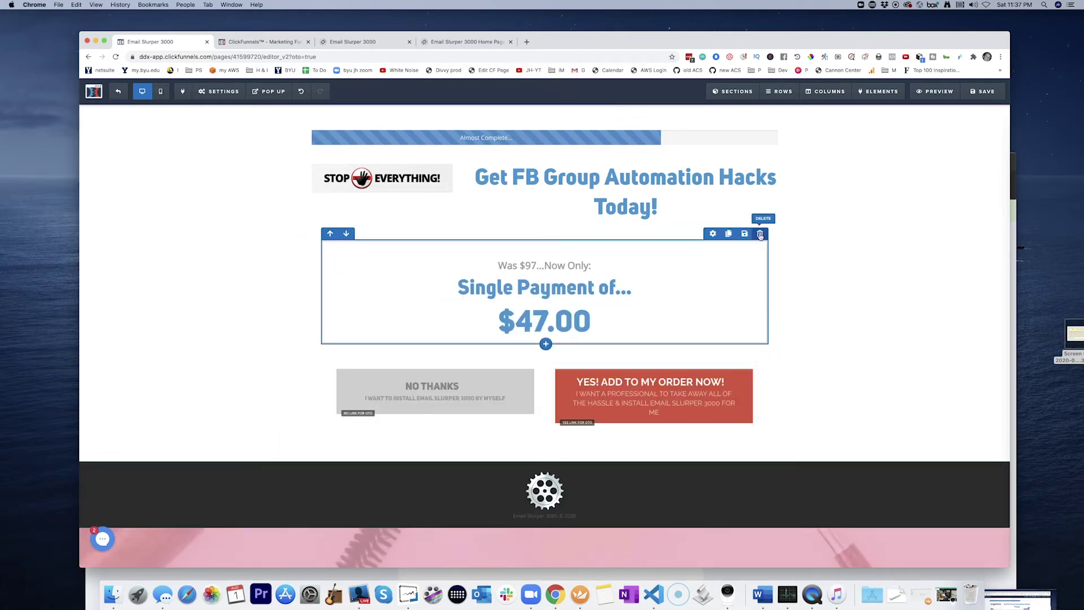
{"action": "left_click", "coordinate": [760, 235]}
{"action": "left_click", "coordinate": [625, 110]}
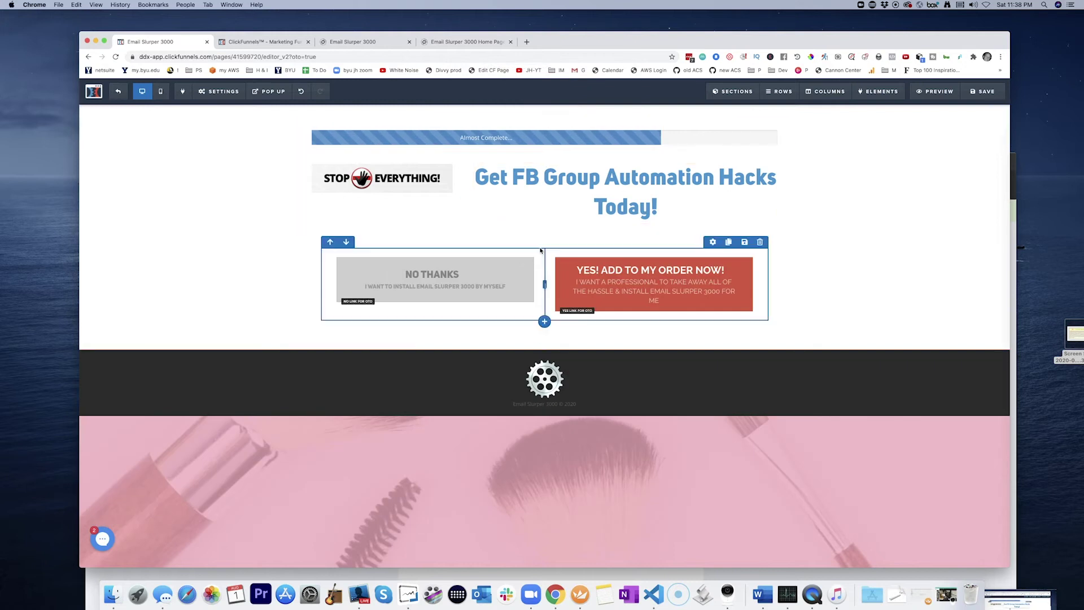
Step: Add a one-column row below the headline with an image of the uploaded offer-box screenshot
{"action": "left_click", "coordinate": [545, 233]}
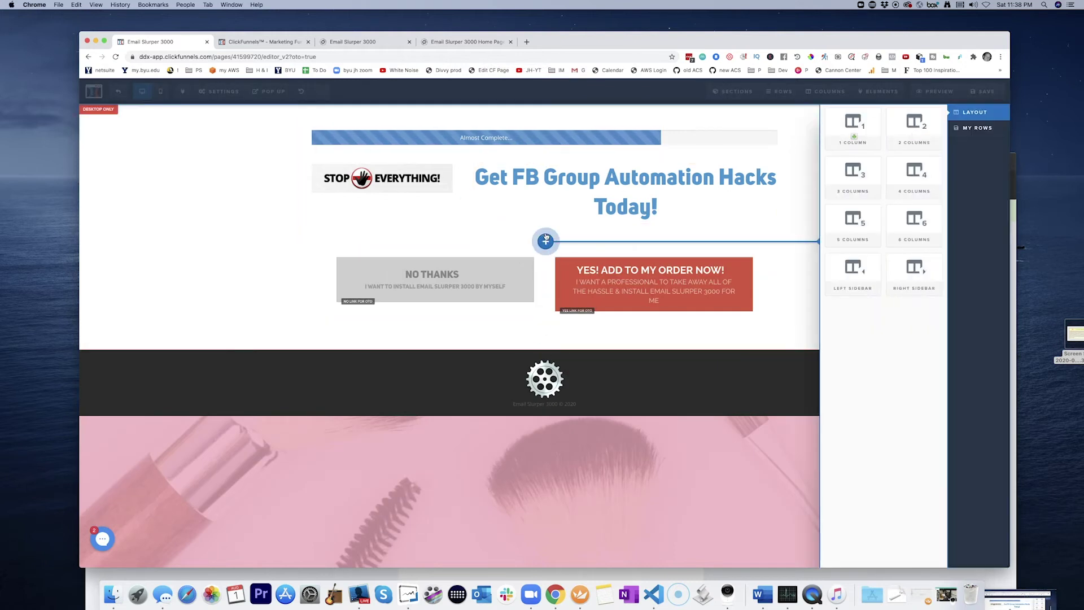
{"action": "left_click_drag", "start_coordinate": [854, 128], "coordinate": [533, 278]}
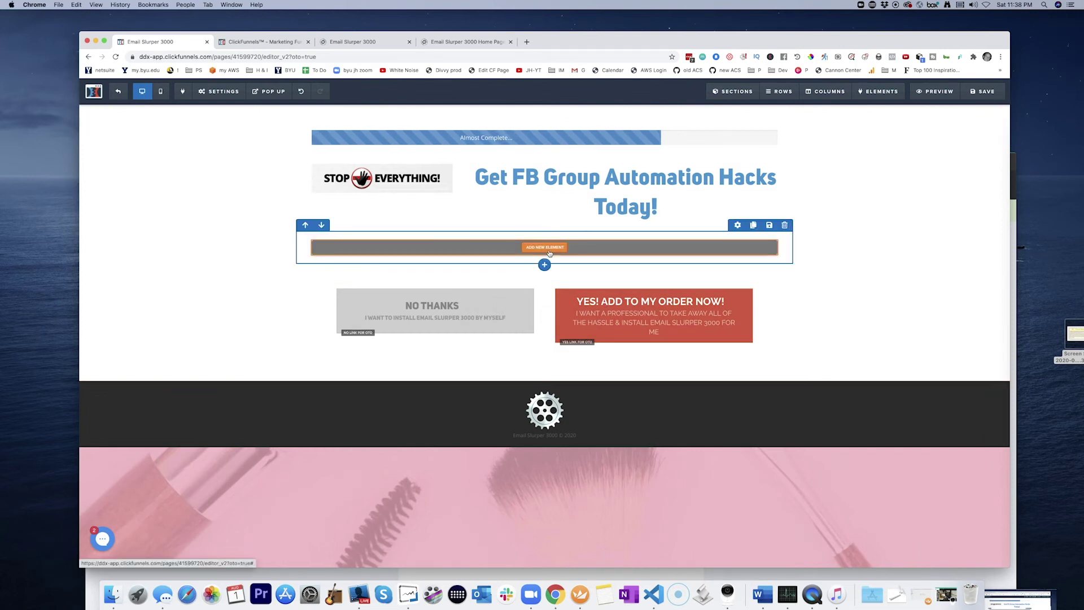
{"action": "left_click", "coordinate": [545, 272]}
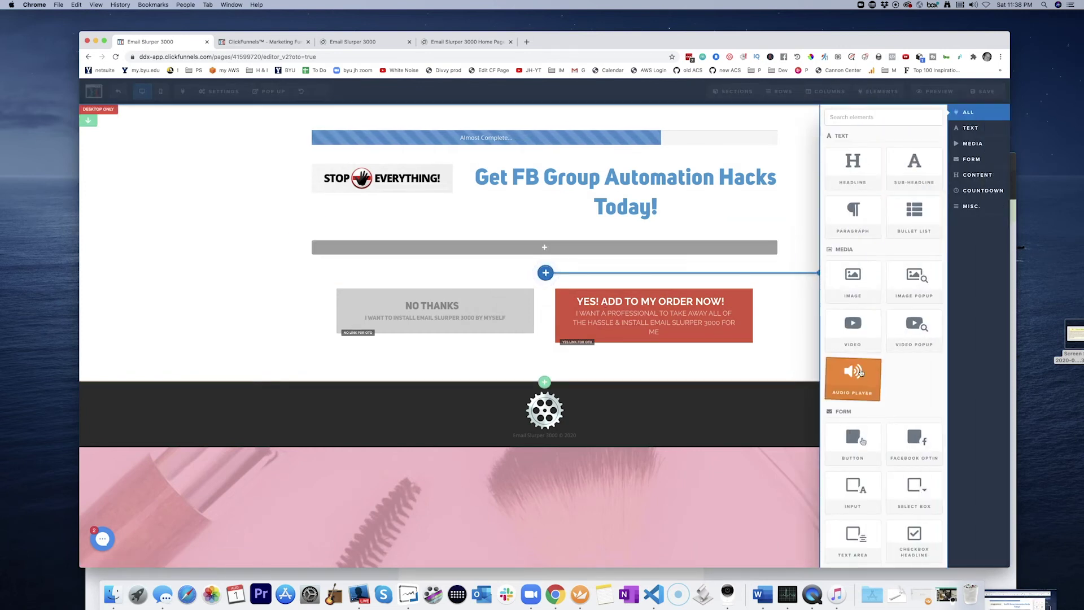
{"action": "left_click", "coordinate": [853, 287]}
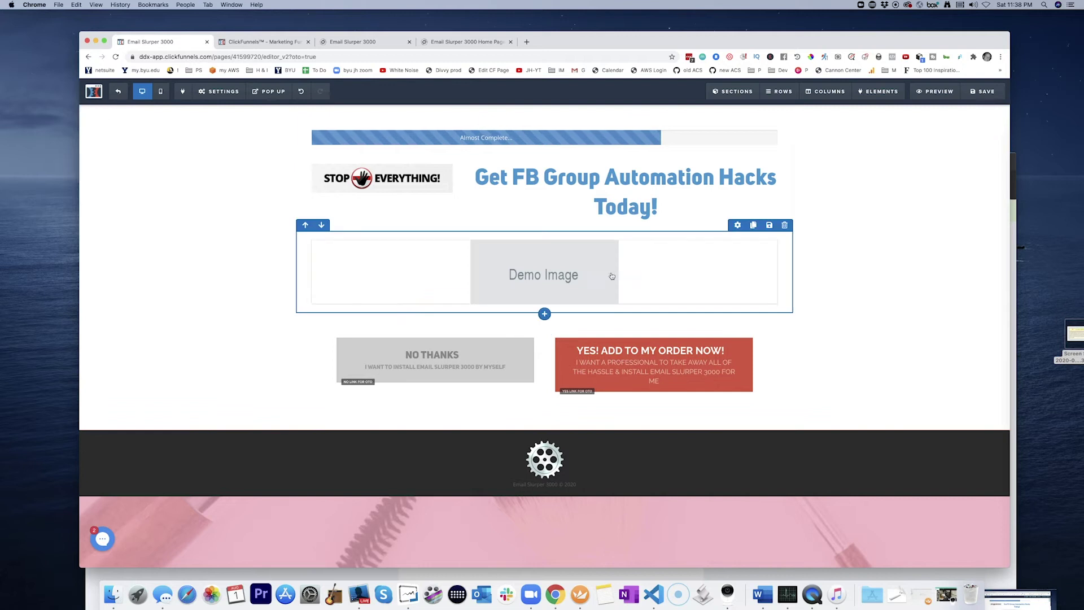
{"action": "left_click", "coordinate": [568, 275]}
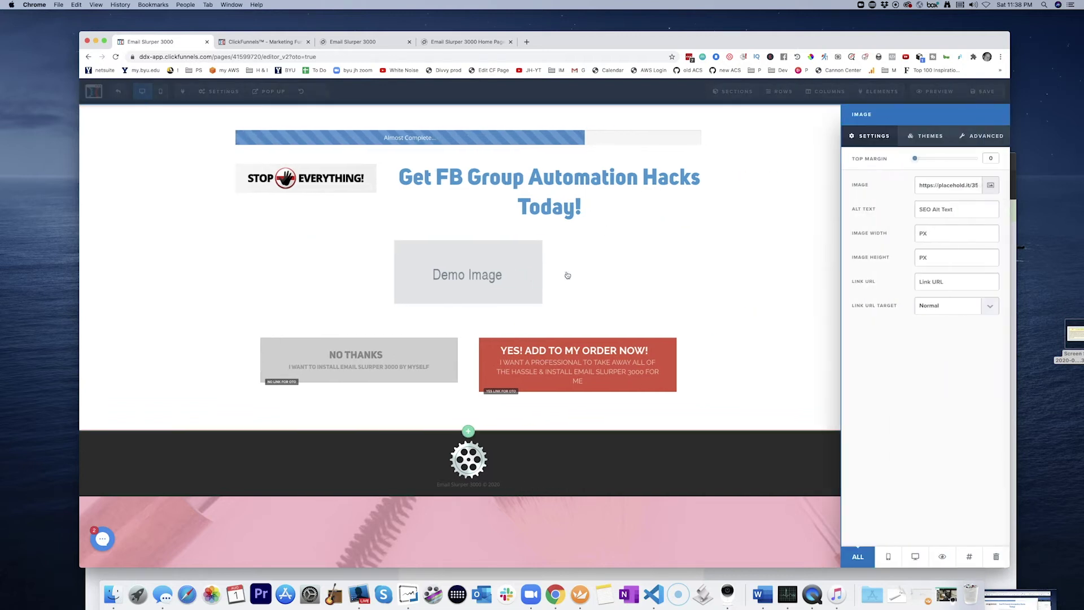
{"action": "left_click", "coordinate": [990, 184]}
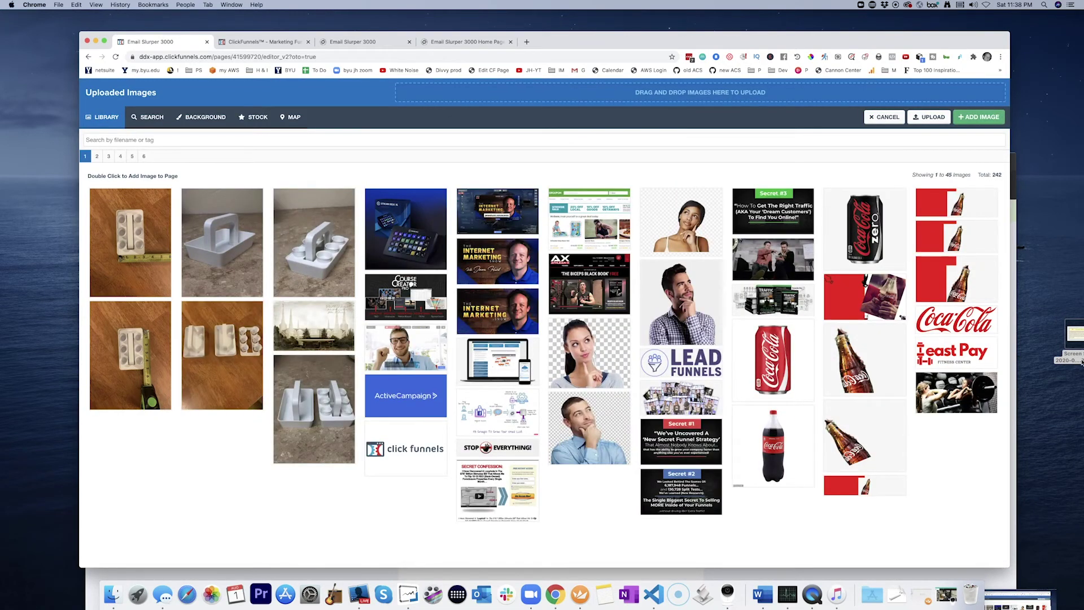
{"action": "left_click_drag", "start_coordinate": [1082, 362], "coordinate": [779, 95]}
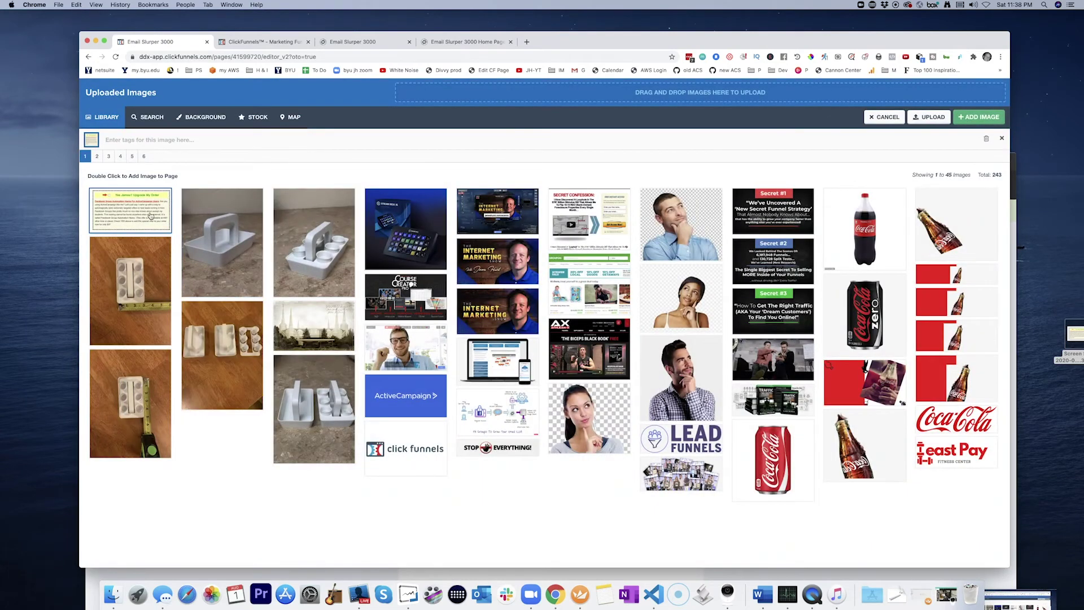
{"action": "double_click", "coordinate": [150, 215]}
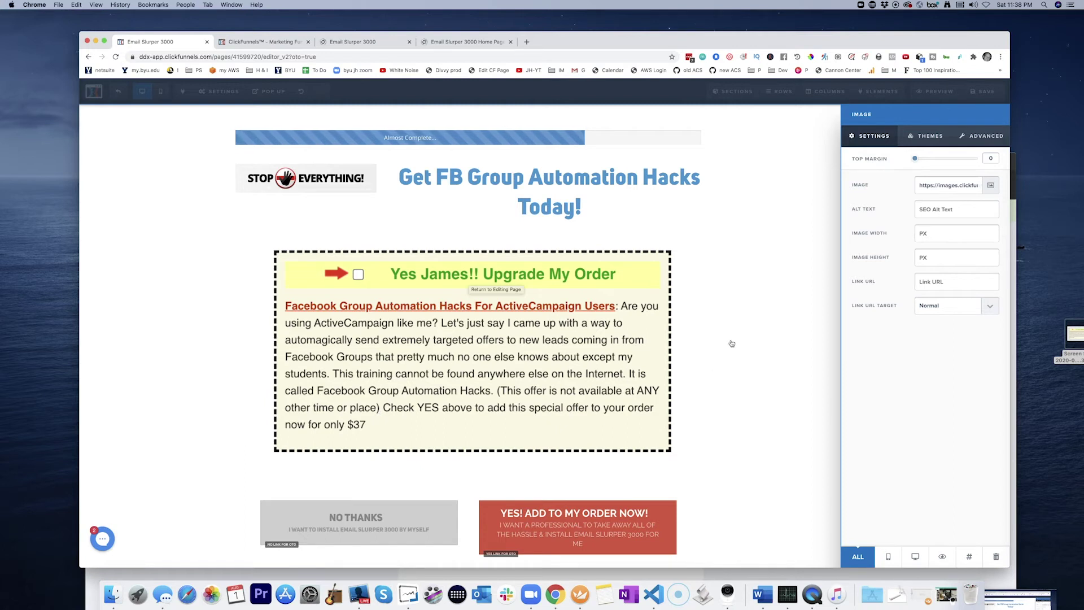
Step: Set the No Thanks button's sub text to 'In actuality I don't want this right now'
{"action": "left_click", "coordinate": [772, 353]}
{"action": "scroll", "coordinate": [644, 423], "scroll_direction": "down", "scroll_amount": 3}
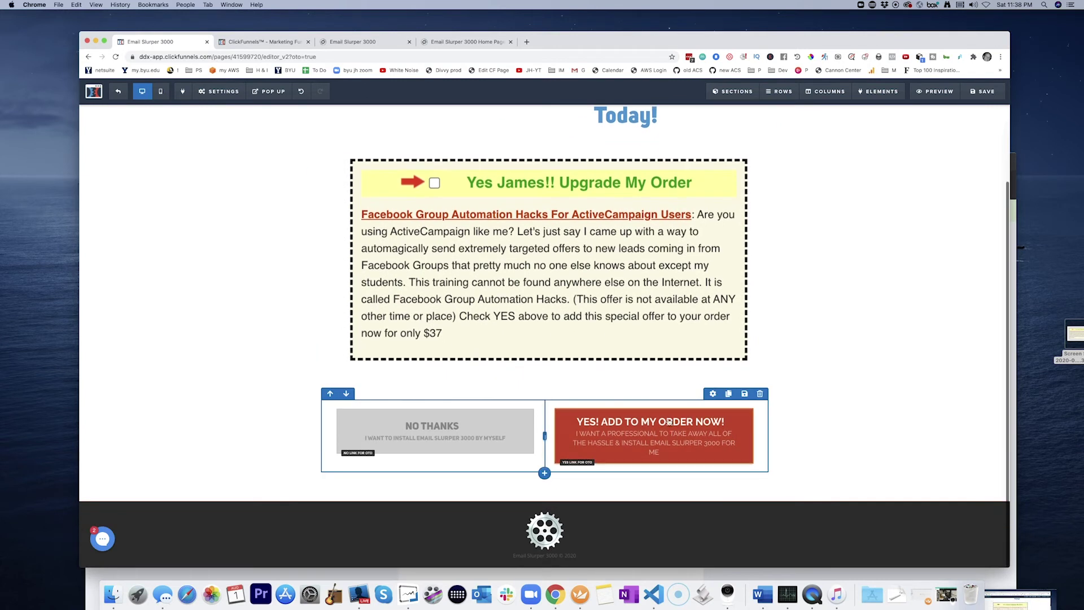
{"action": "left_click", "coordinate": [440, 435]}
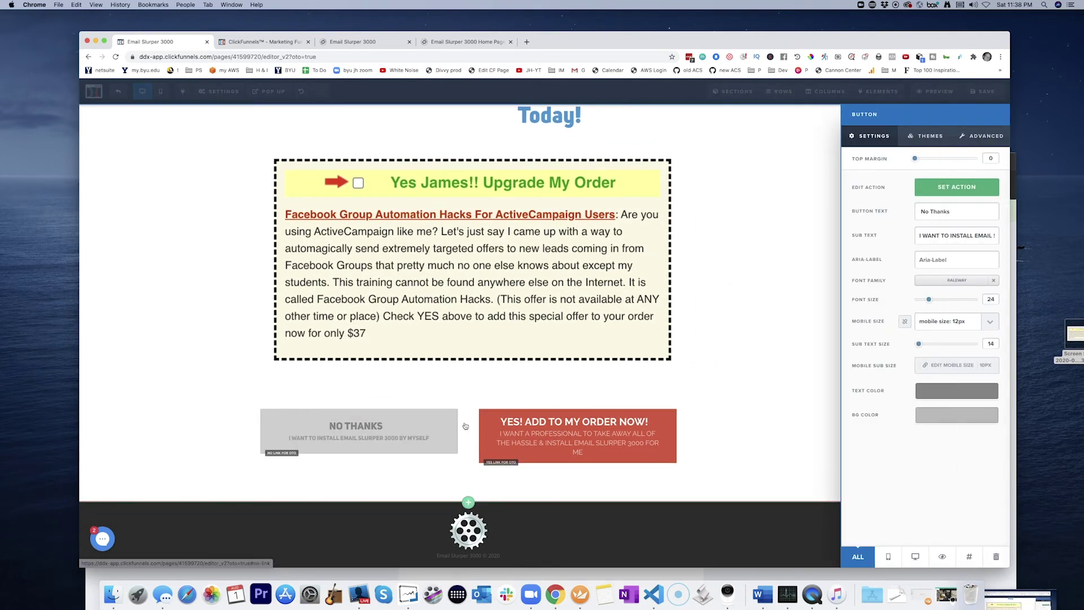
{"action": "left_click", "coordinate": [957, 235]}
{"action": "key", "text": "super+a"}
{"action": "type", "text": "I"}
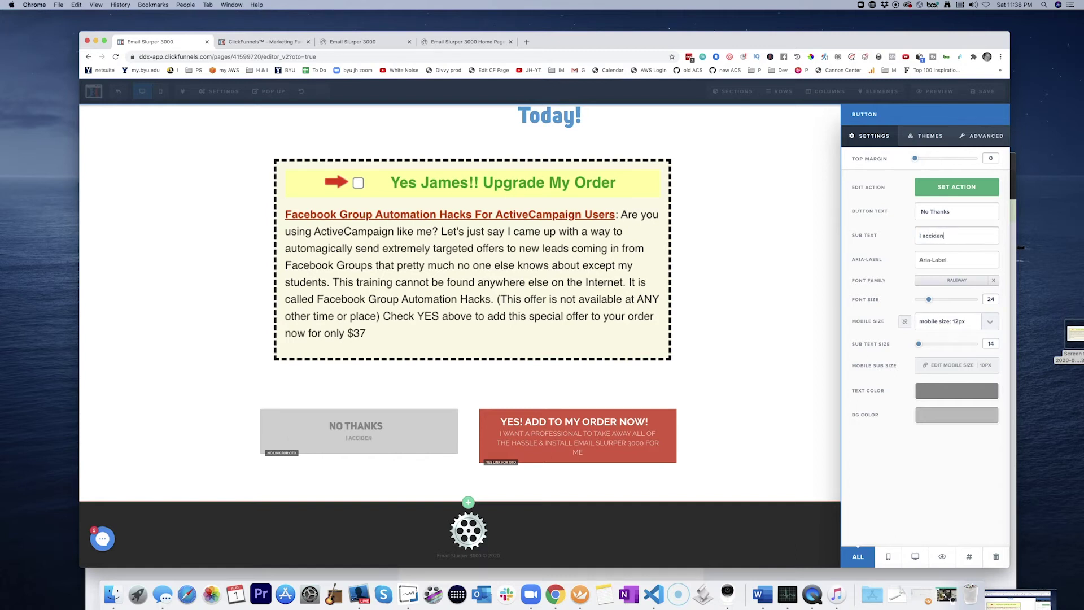
{"action": "type", "text": " accidentally clicked this"}
{"action": "key", "text": "super+a"}
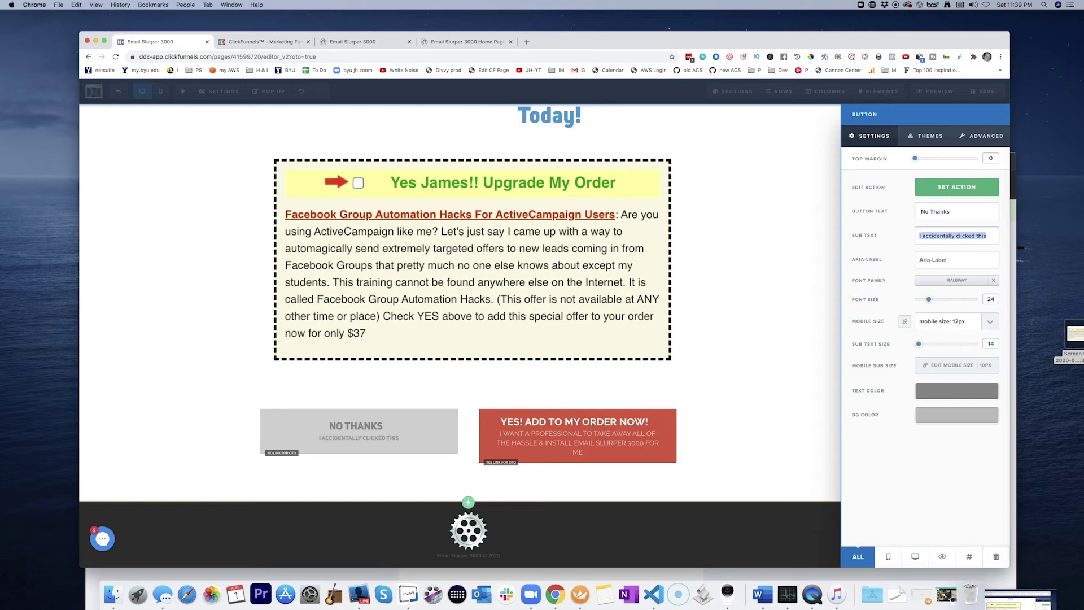
{"action": "type", "text": "In actualy "}
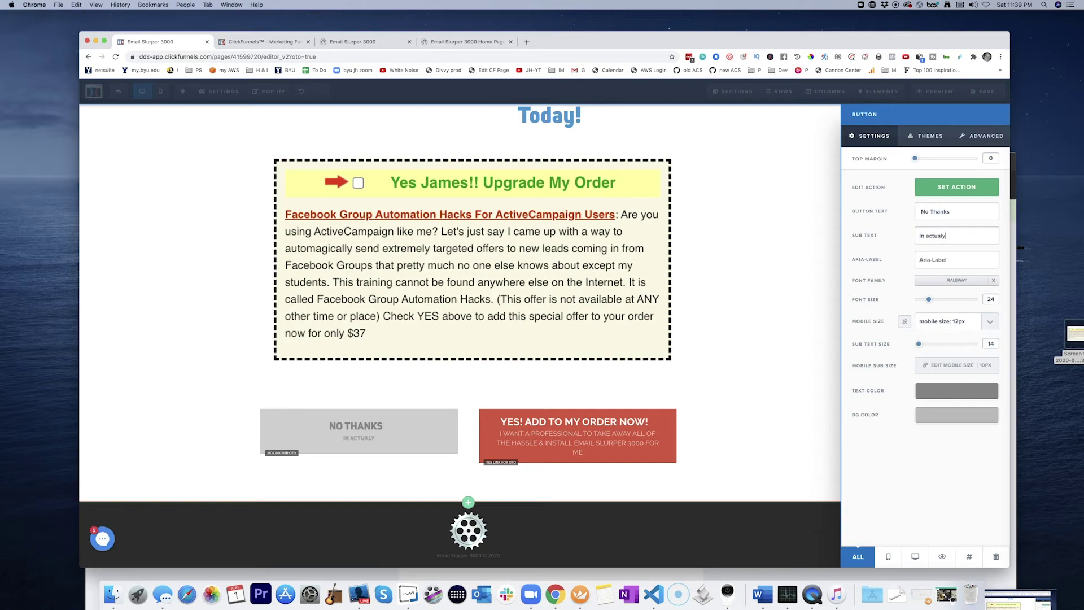
{"action": "type", "text": "ity I don't know"}
{"action": "key", "text": "BackSpace"}
{"action": "key", "text": "BackSpace"}
{"action": "key", "text": "BackSpace"}
{"action": "key", "text": "BackSpace"}
{"action": "type", "text": "wan thi"}
{"action": "key", "text": "BackSpace"}
{"action": "key", "text": "BackSpace"}
{"action": "type", "text": "t this riht"}
{"action": "key", "text": "BackSpace"}
{"action": "key", "text": "BackSpace"}
{"action": "type", "text": "ght now"}
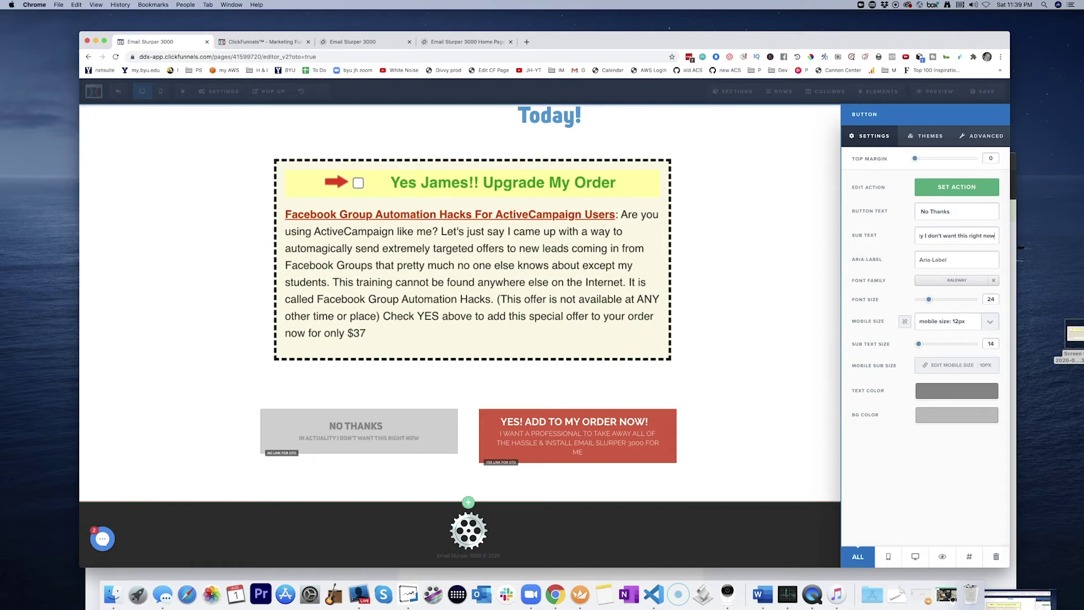
{"action": "left_click", "coordinate": [786, 314]}
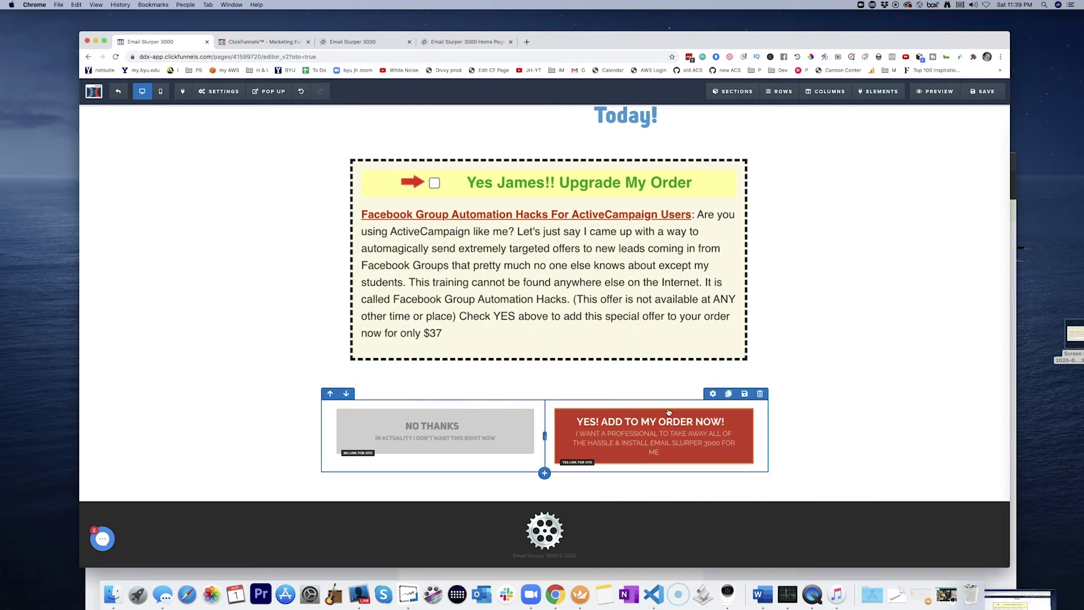
Step: Replace the YES! Add To My Order Now! button's sub text with 'I want to purchase FB Group Automation hacks Now!'
{"action": "left_click", "coordinate": [666, 438]}
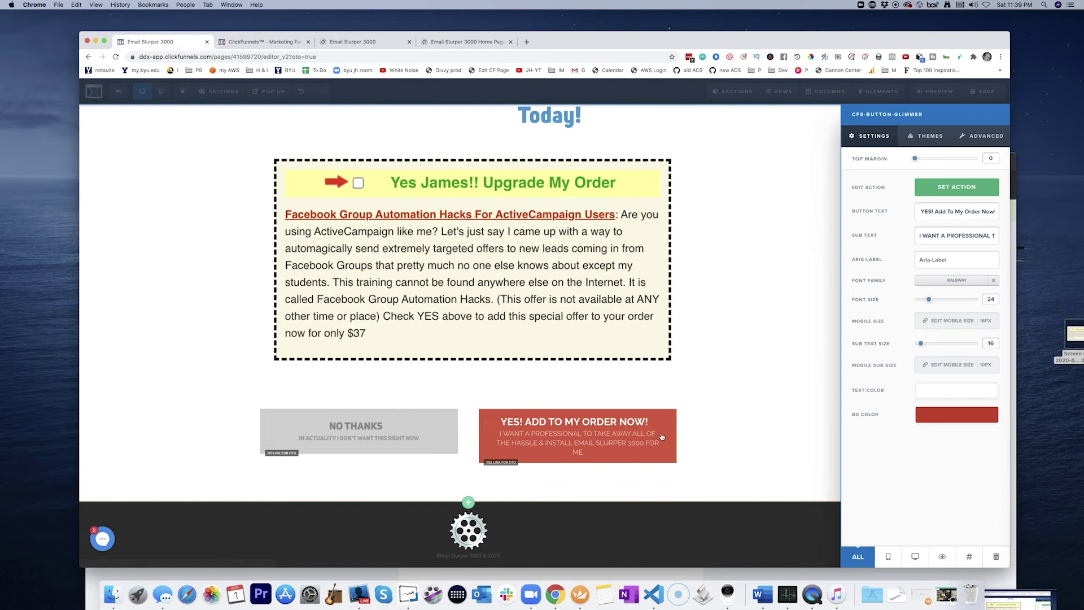
{"action": "triple_click", "coordinate": [965, 241]}
{"action": "key", "text": "BackSpace"}
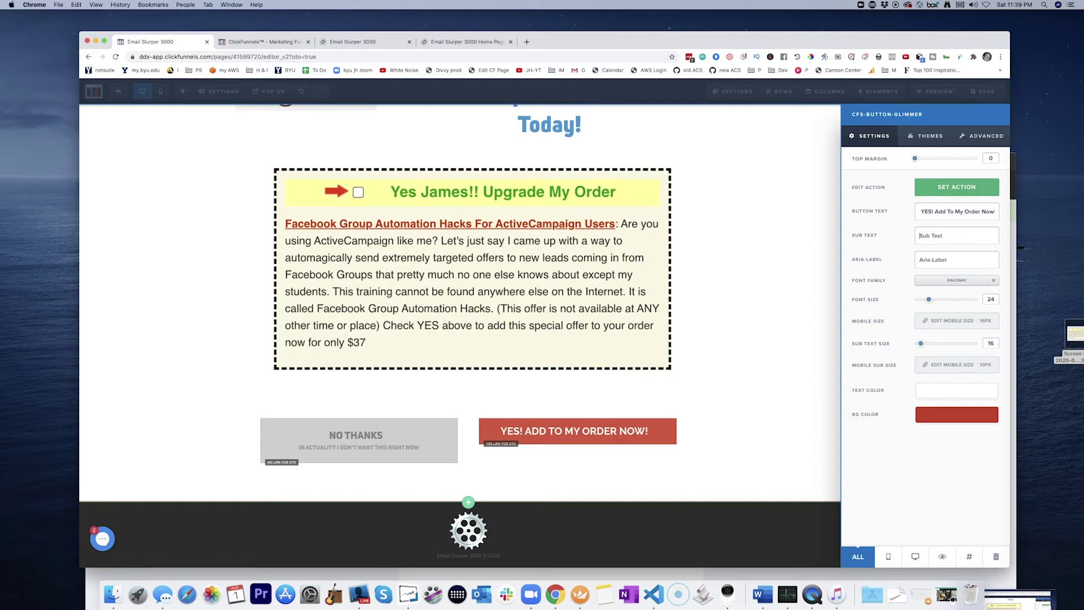
{"action": "type", "text": "I want to purchasa"}
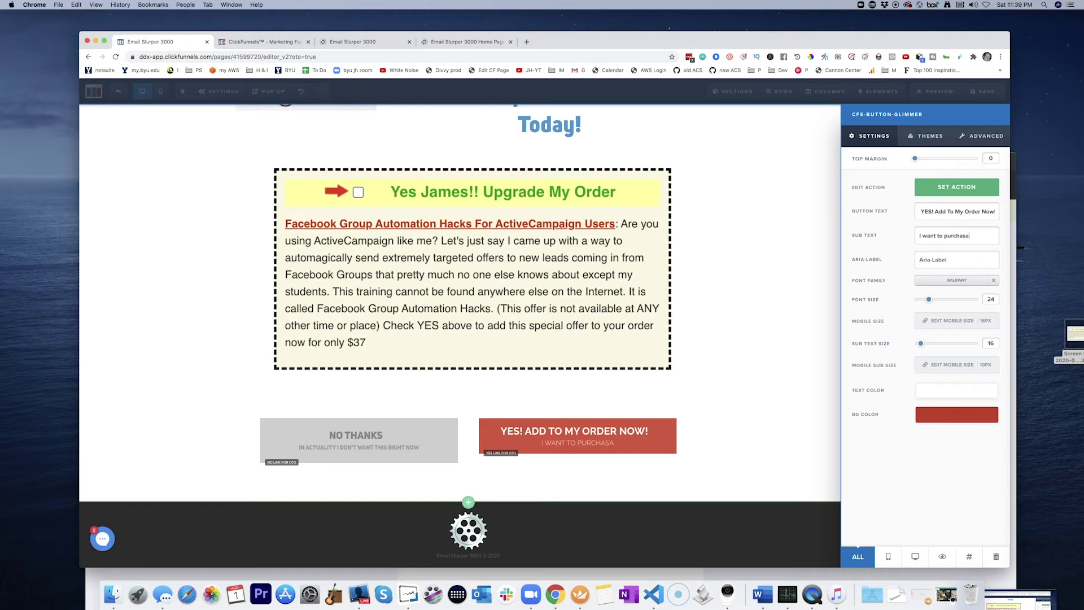
{"action": "key", "text": "BackSpace"}
{"action": "key", "text": "BackSpace"}
{"action": "type", "text": "e"}
{"action": "type", "text": "e Fa"}
{"action": "key", "text": "BackSpace"}
{"action": "type", "text": "B Group Automation hacks"}
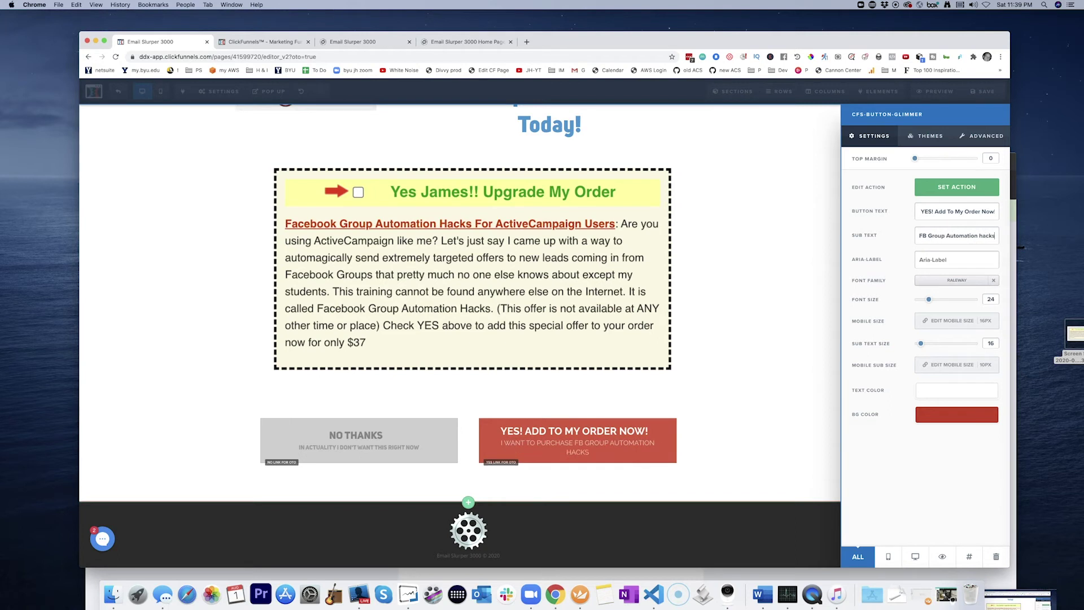
{"action": "type", "text": " Now!"}
Step: Close the button settings and scroll through the finished Order Bump OTO page
{"action": "left_click", "coordinate": [783, 319]}
{"action": "scroll", "coordinate": [502, 251], "scroll_direction": "up", "scroll_amount": 3}
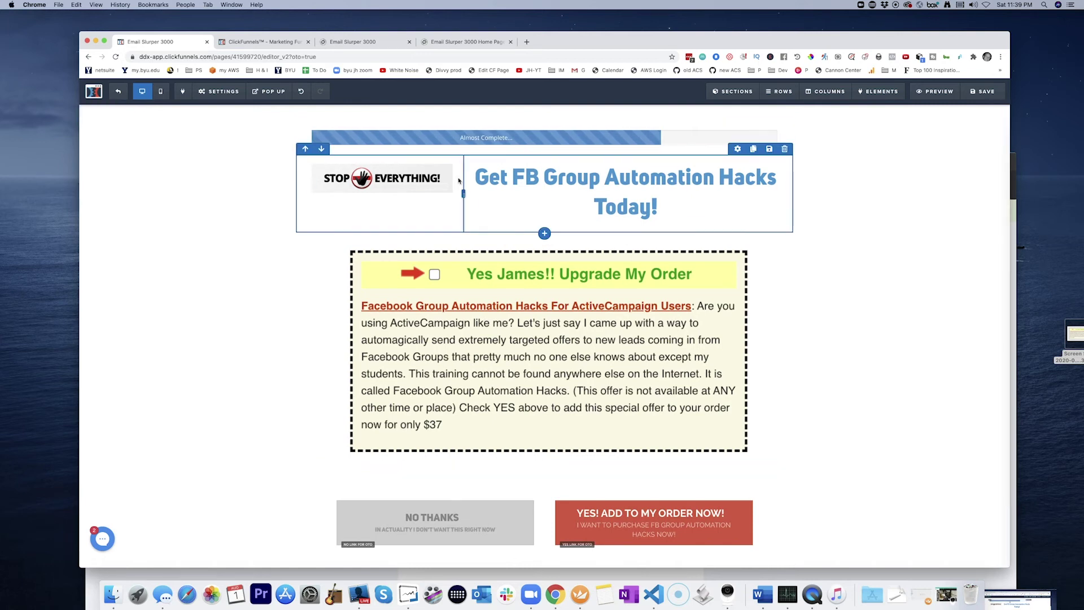
{"action": "scroll", "coordinate": [700, 216], "scroll_direction": "down", "scroll_amount": 3}
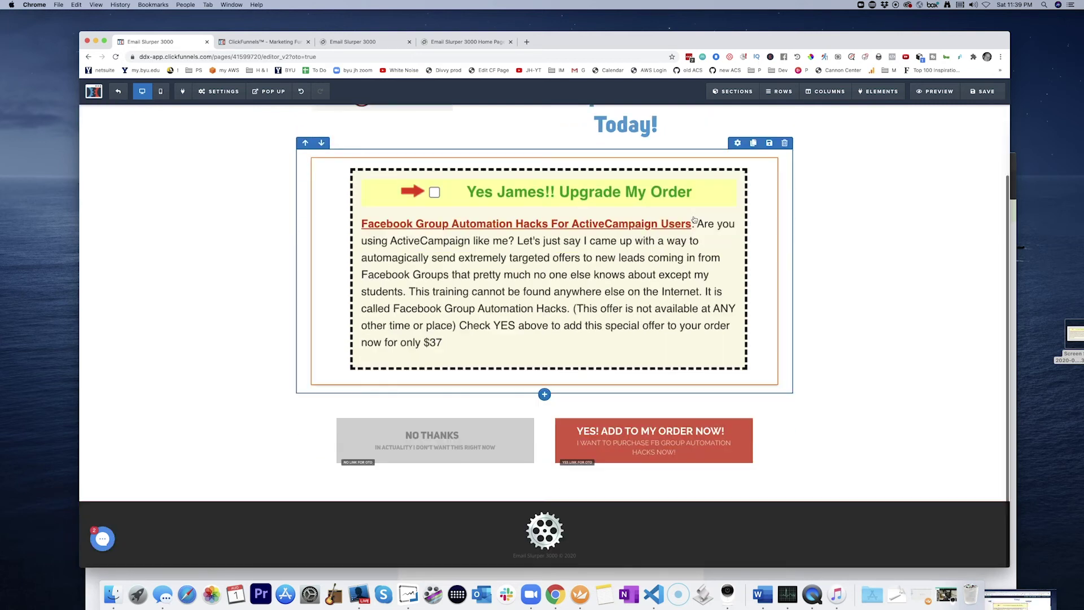
{"action": "scroll", "coordinate": [689, 256], "scroll_direction": "up", "scroll_amount": 3}
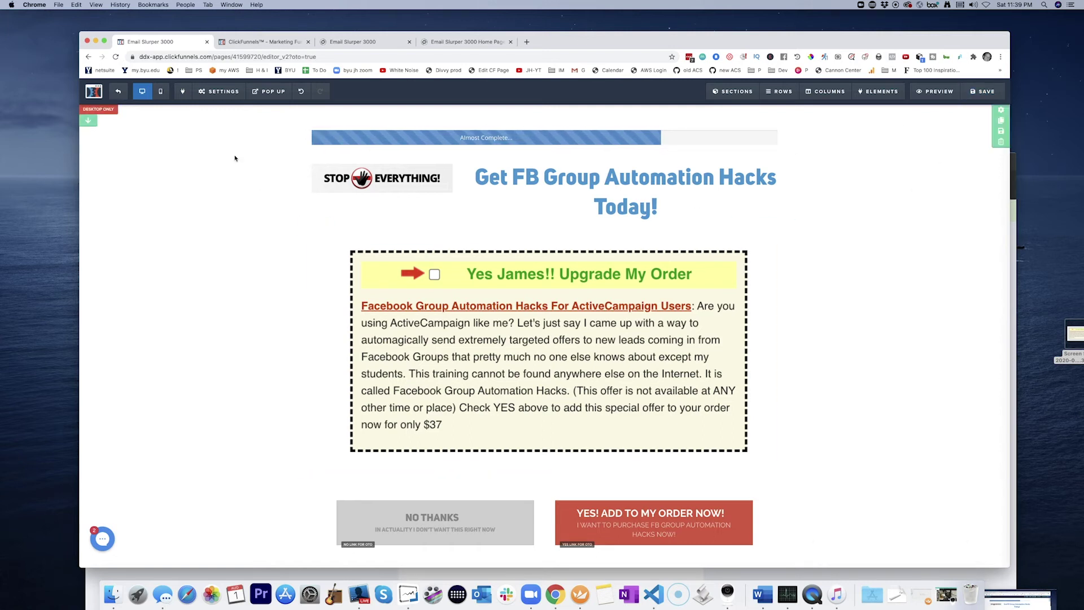
Step: Compare the desktop and mobile layouts, ending in the mobile view
{"action": "left_click", "coordinate": [161, 91]}
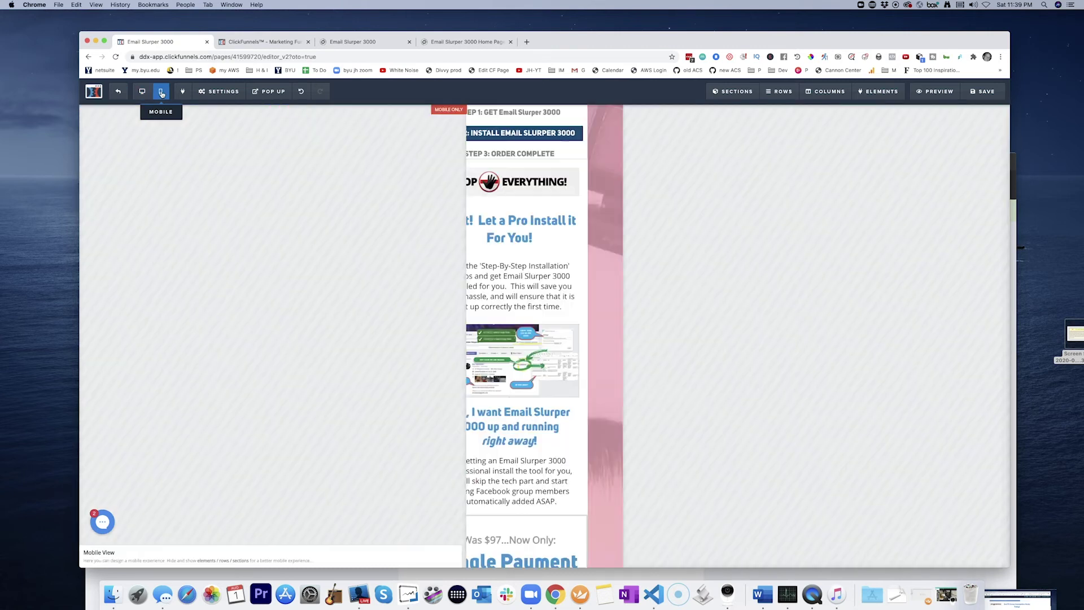
{"action": "scroll", "coordinate": [547, 260], "scroll_direction": "down", "scroll_amount": 5}
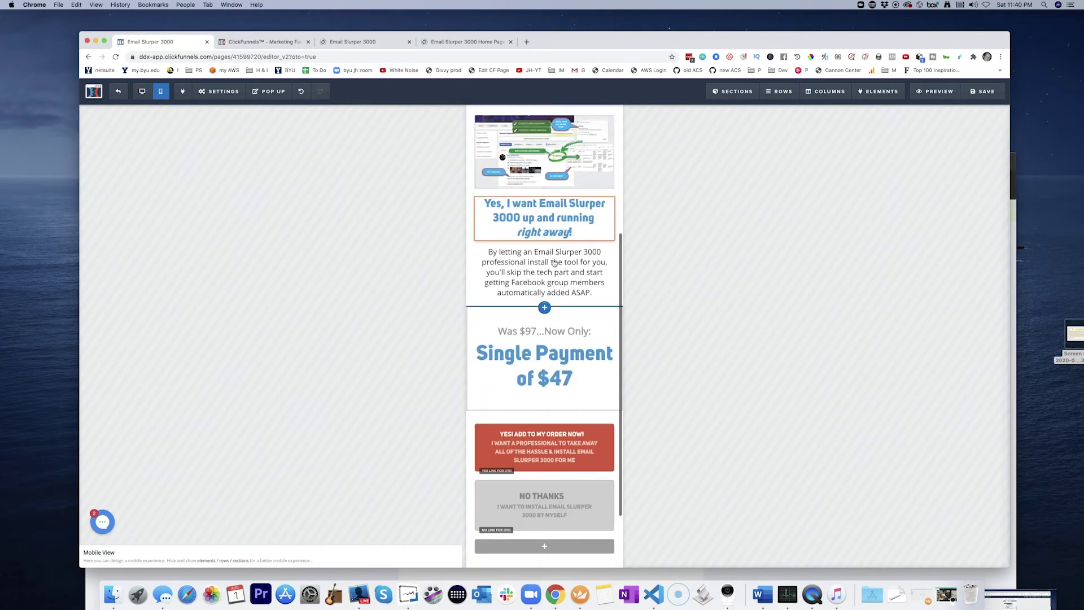
{"action": "scroll", "coordinate": [562, 299], "scroll_direction": "up", "scroll_amount": 5}
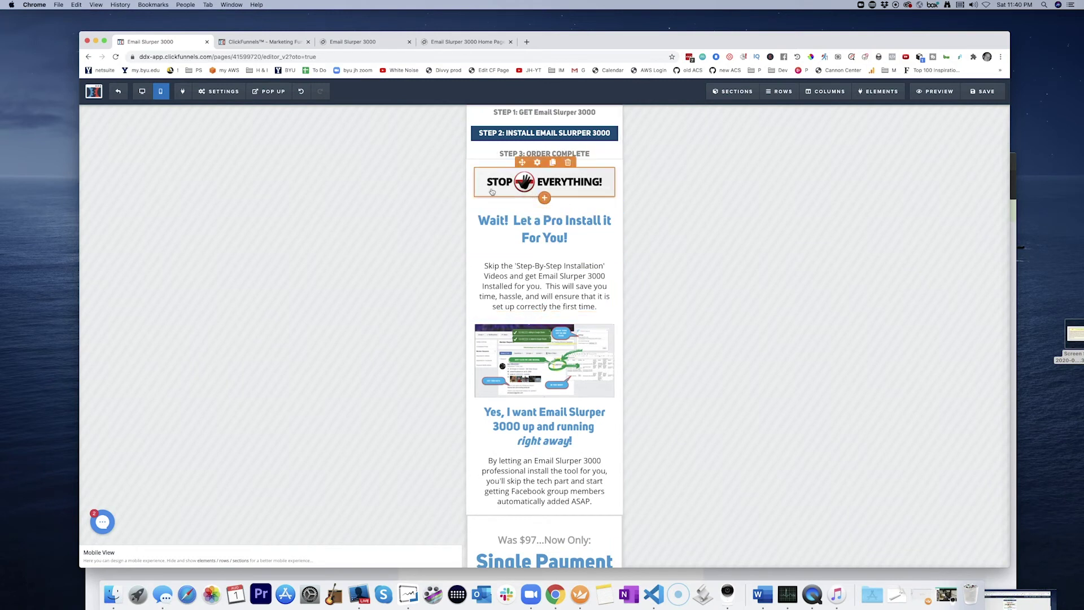
{"action": "left_click", "coordinate": [145, 95]}
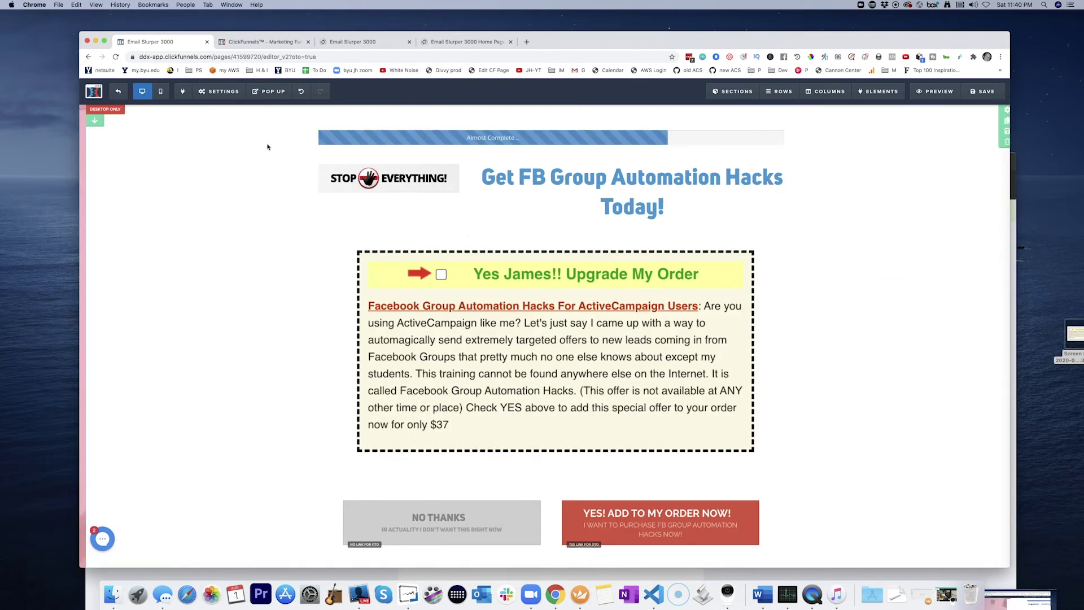
{"action": "scroll", "coordinate": [491, 190], "scroll_direction": "down", "scroll_amount": 2}
{"action": "scroll", "coordinate": [491, 189], "scroll_direction": "up", "scroll_amount": 2}
{"action": "scroll", "coordinate": [491, 225], "scroll_direction": "down", "scroll_amount": 2}
{"action": "scroll", "coordinate": [490, 232], "scroll_direction": "up", "scroll_amount": 2}
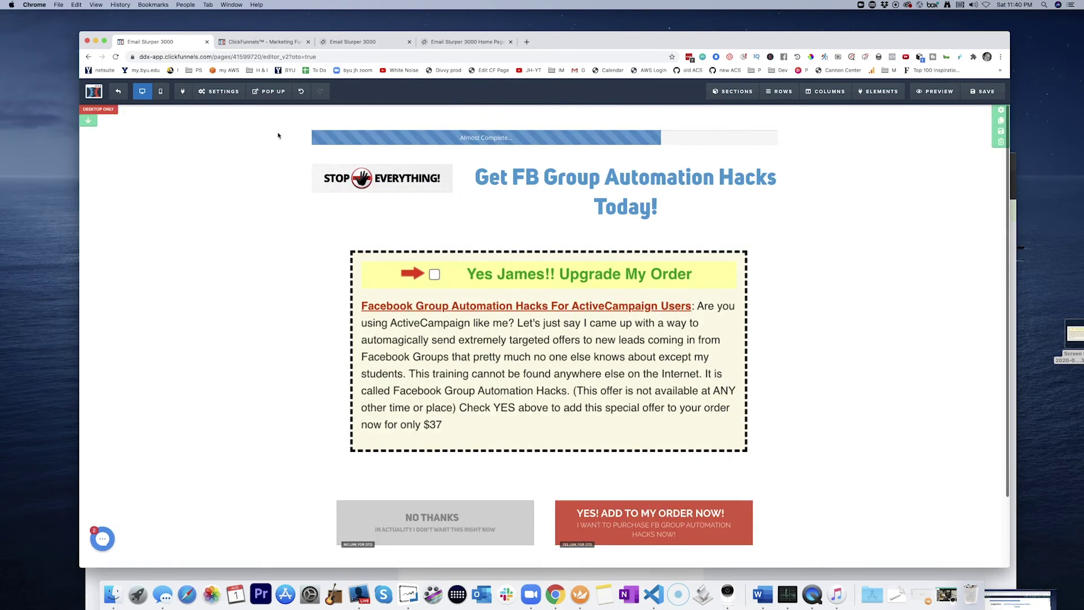
{"action": "left_click", "coordinate": [160, 92]}
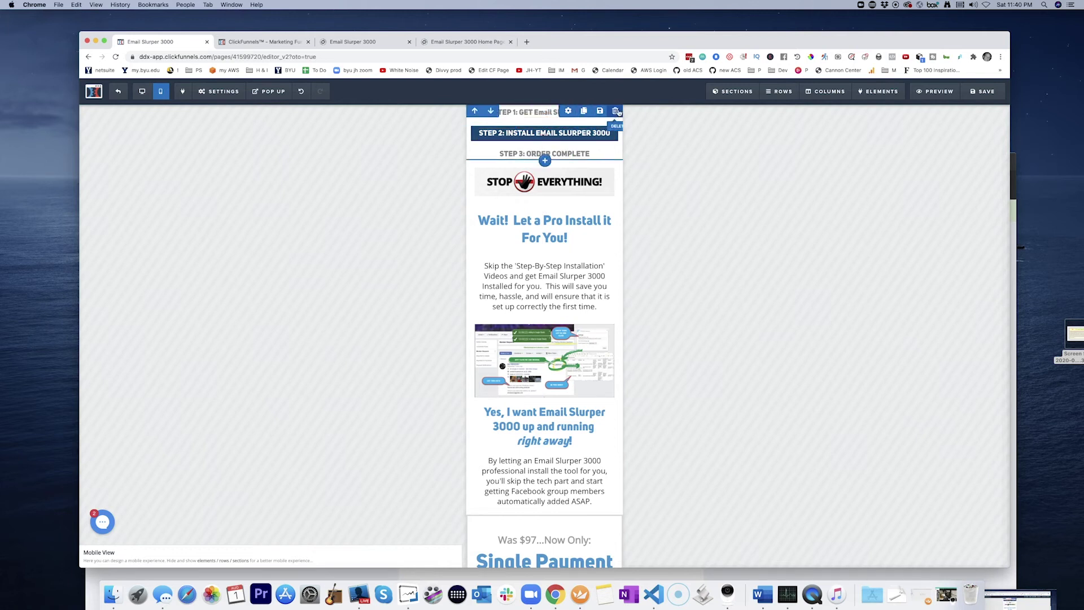
Step: Delete the step progress header, the 'Wait! Let a Pro Install it' headline and the paragraph below from mobile
{"action": "left_click", "coordinate": [617, 111]}
{"action": "left_click", "coordinate": [618, 103]}
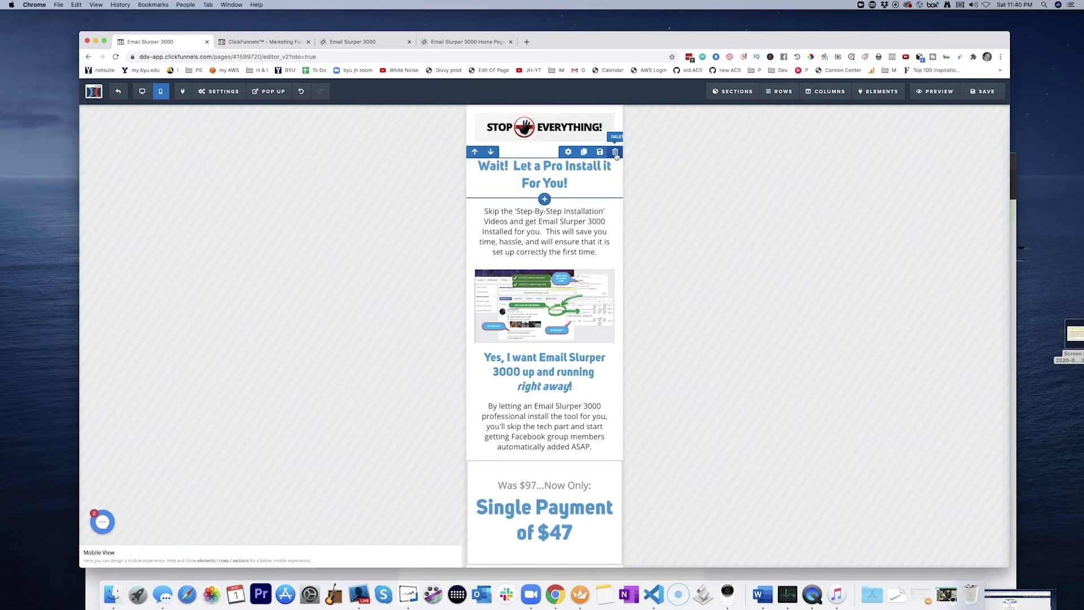
{"action": "left_click", "coordinate": [616, 153]}
{"action": "left_click", "coordinate": [617, 106]}
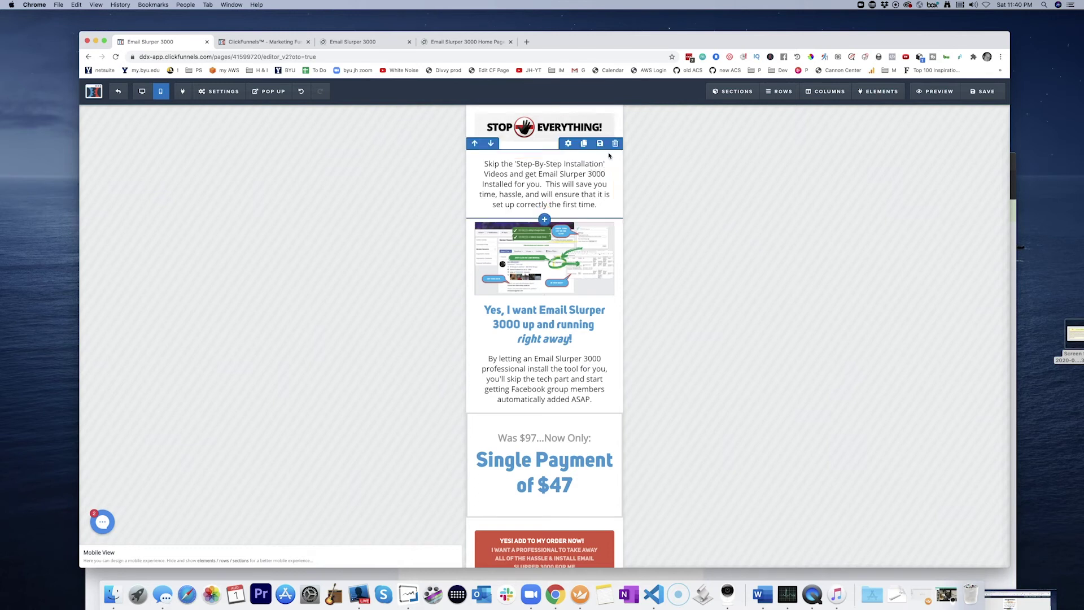
{"action": "left_click", "coordinate": [615, 145]}
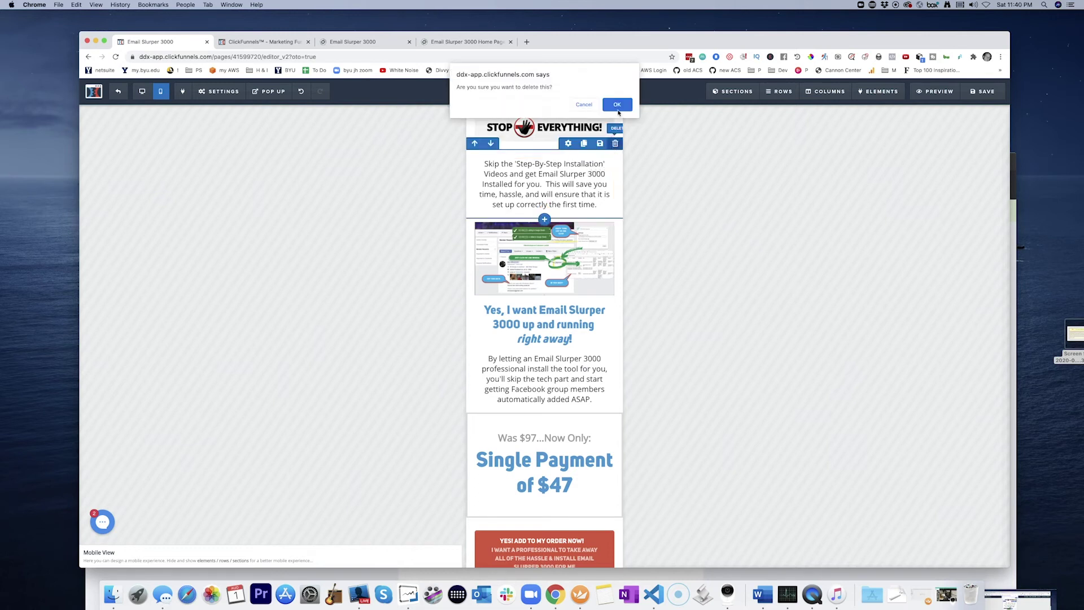
{"action": "left_click", "coordinate": [617, 105]}
Step: Replace the mobile page image with the uploaded upgrade-offer screenshot
{"action": "left_click", "coordinate": [558, 202]}
{"action": "left_click", "coordinate": [990, 186]}
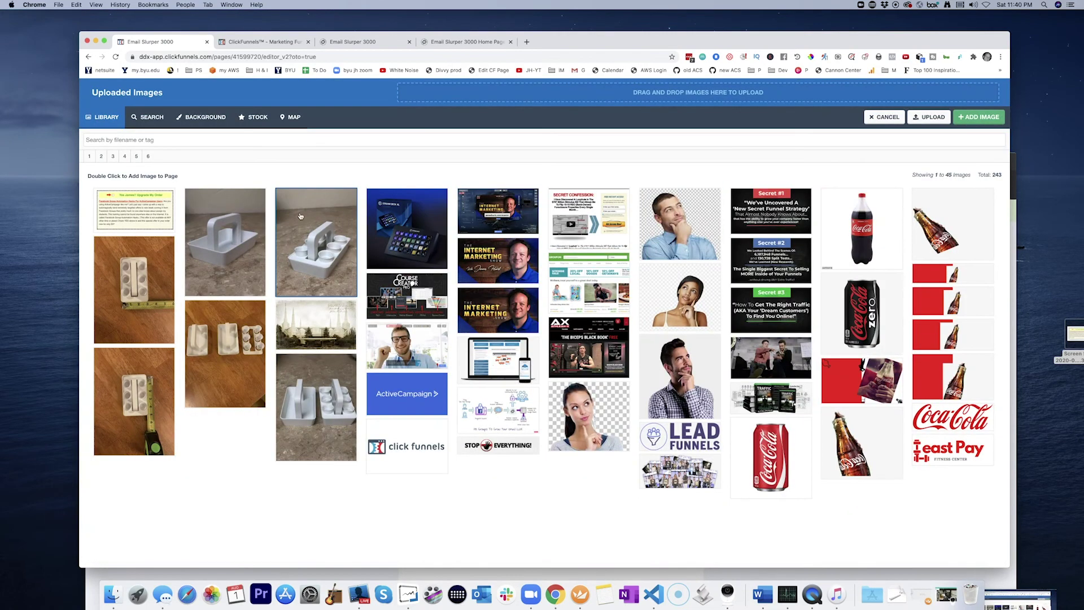
{"action": "double_click", "coordinate": [134, 215]}
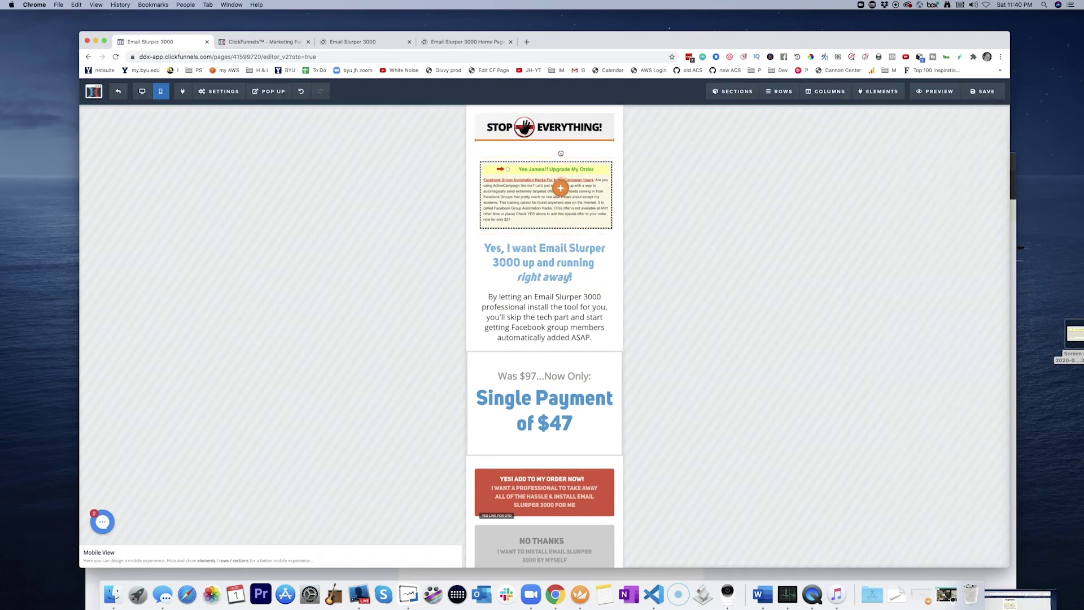
Step: Move the headline above the upgrade box and reword it to 'Yes, I want FB Group Automation Hacks!'
{"action": "mouse_move", "coordinate": [561, 150]}
{"action": "left_mouse_down"}
{"action": "mouse_move", "coordinate": [555, 158]}
{"action": "mouse_move", "coordinate": [541, 142]}
{"action": "left_mouse_up"}
{"action": "left_click", "coordinate": [578, 176]}
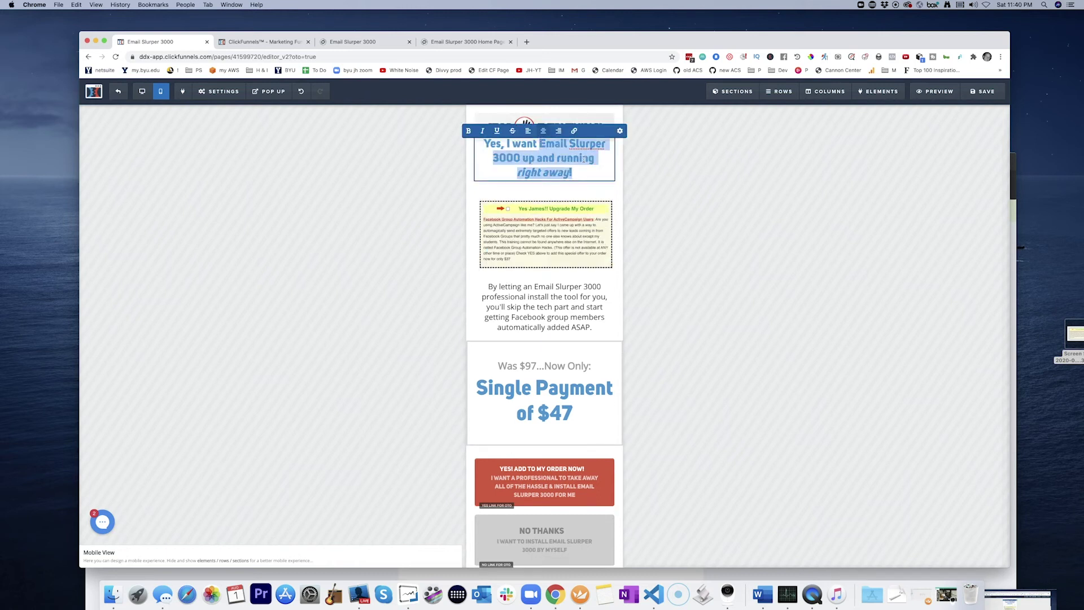
{"action": "type", "text": "FB Gruop"}
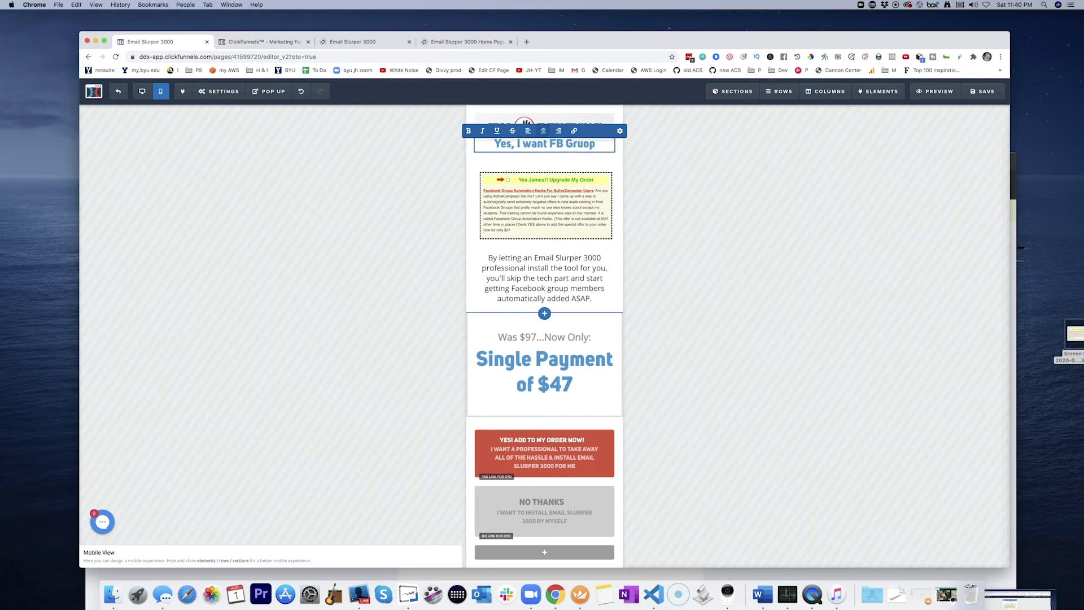
{"action": "key", "text": "BackSpace"}
{"action": "key", "text": "BackSpace"}
{"action": "type", "text": "oup Atut"}
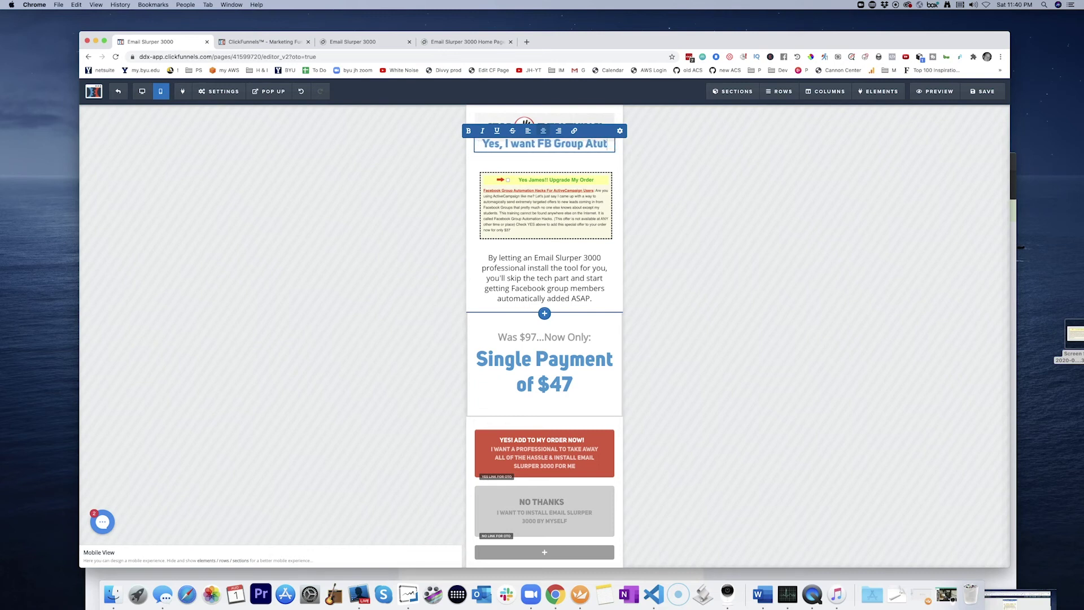
{"action": "key", "text": "BackSpace"}
{"action": "key", "text": "BackSpace"}
{"action": "key", "text": "BackSpace"}
{"action": "type", "text": "utomation"}
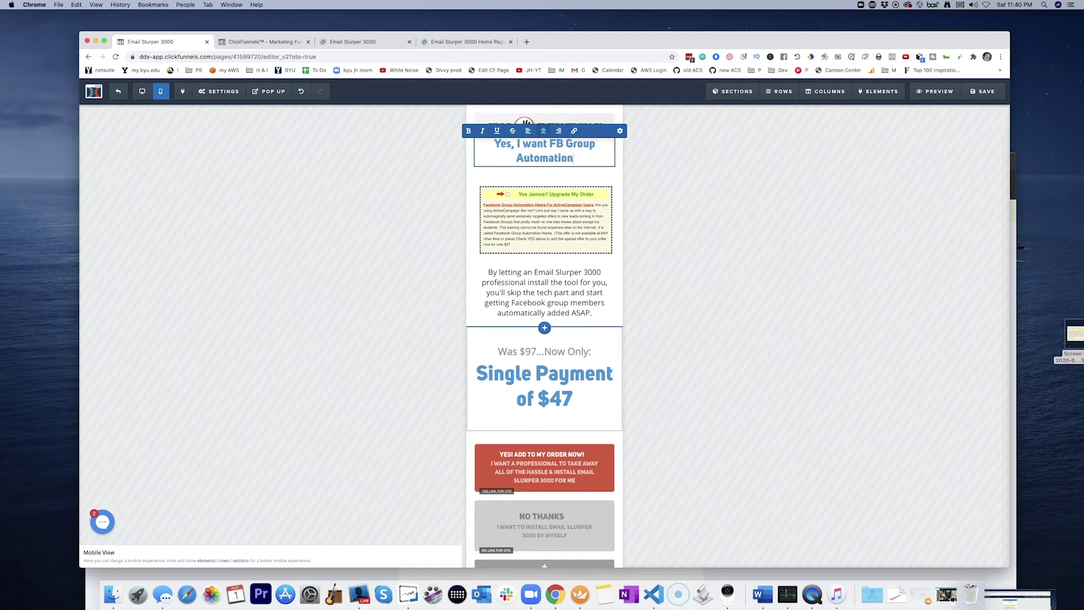
{"action": "type", "text": " Hacks!"}
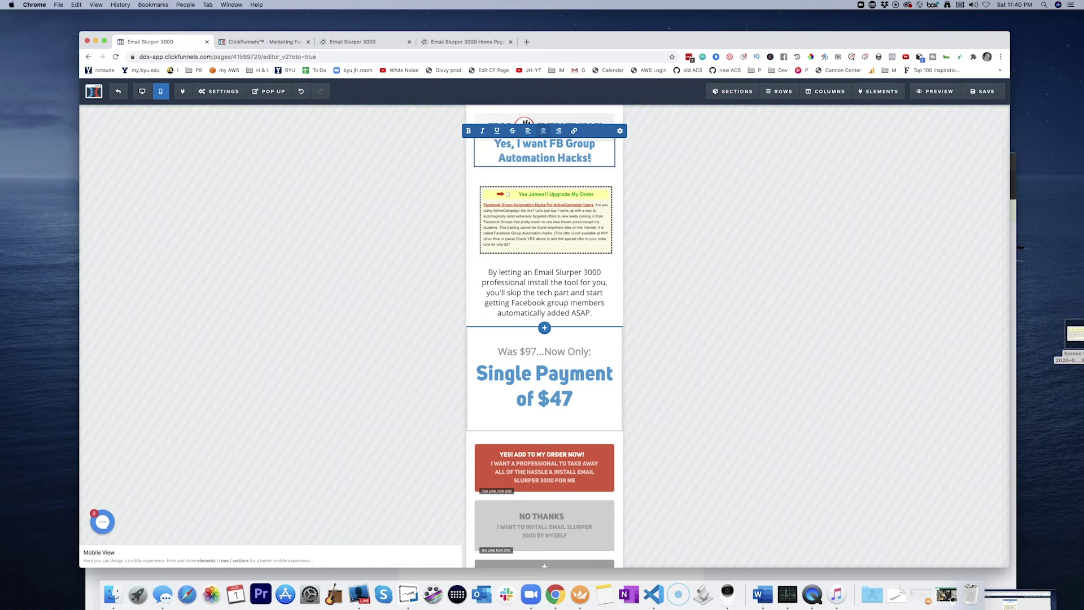
{"action": "left_click", "coordinate": [586, 310]}
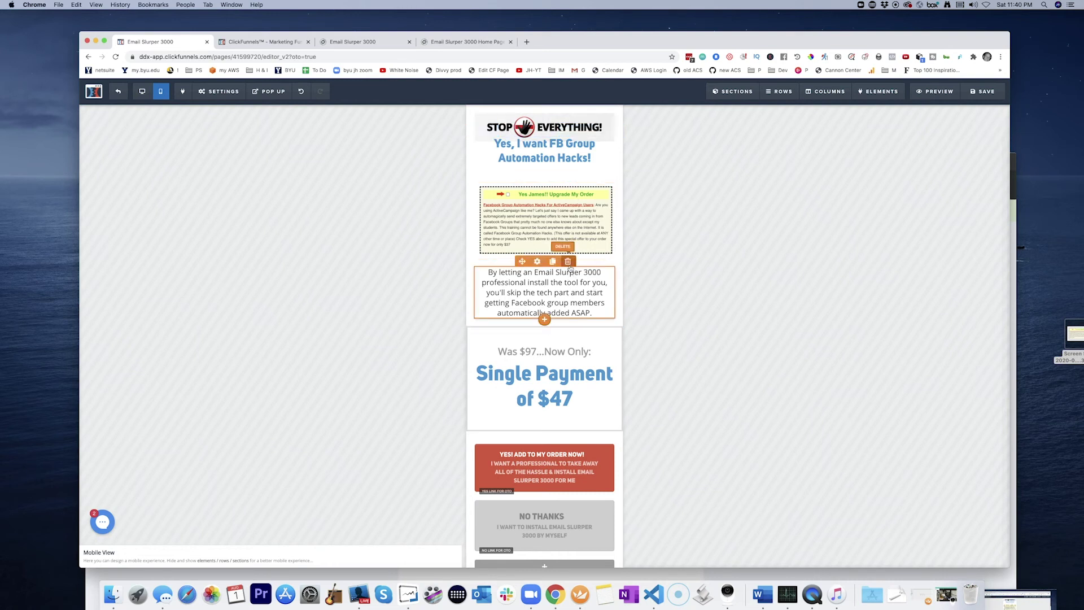
Step: Delete the professional-install paragraph and the 'Was $97...Now Only:' line
{"action": "left_click", "coordinate": [567, 261]}
{"action": "left_click", "coordinate": [618, 105]}
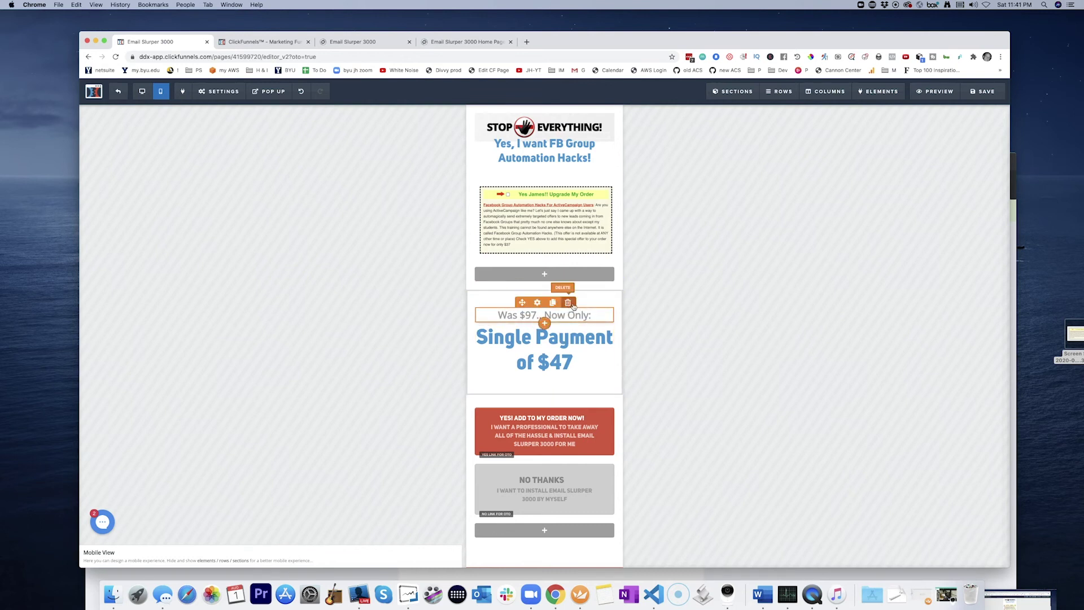
{"action": "left_click", "coordinate": [569, 305]}
{"action": "left_click", "coordinate": [621, 106]}
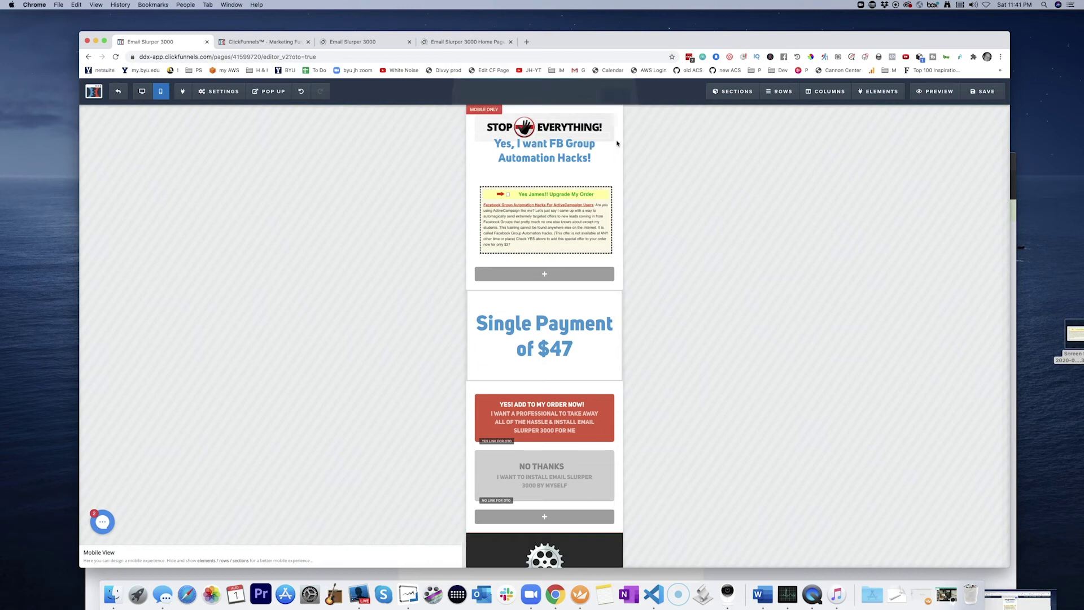
Step: Change the Single Payment price headline from $47 to $37
{"action": "left_click", "coordinate": [579, 349]}
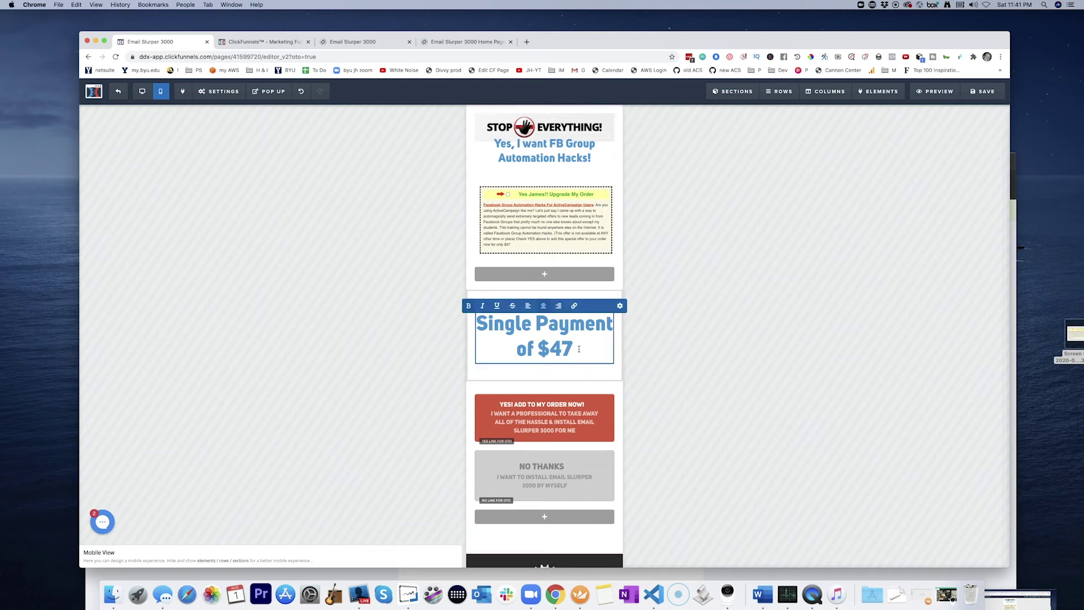
{"action": "key", "text": "Left"}
{"action": "key", "text": "BackSpace"}
{"action": "type", "text": "3"}
{"action": "left_click", "coordinate": [585, 354]}
{"action": "left_click", "coordinate": [560, 423]}
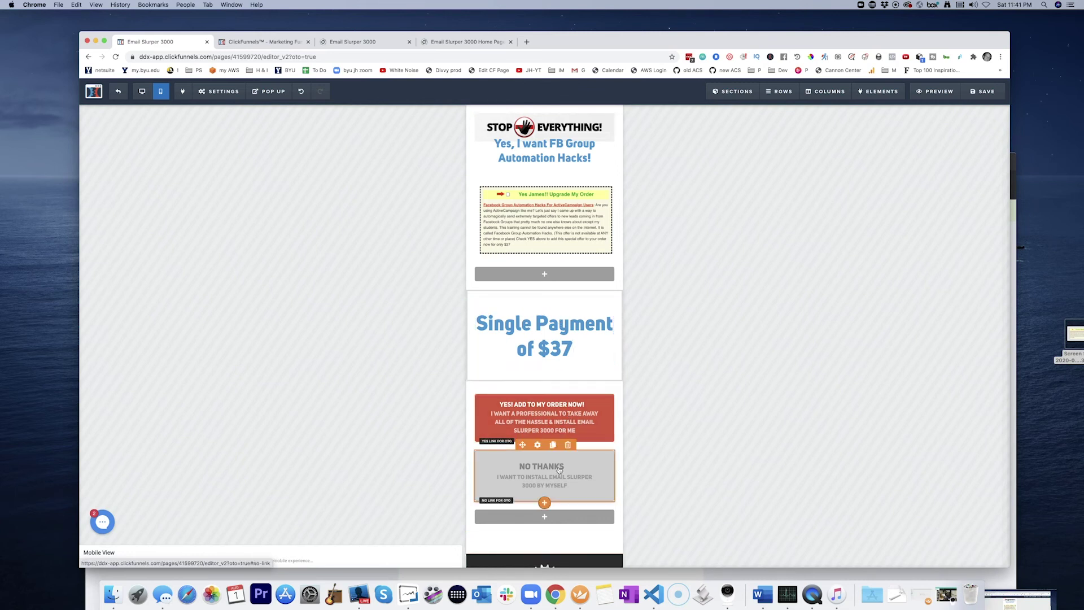
Step: Set the No Thanks button's subtext to 'I don't need this right now'
{"action": "left_click", "coordinate": [543, 497]}
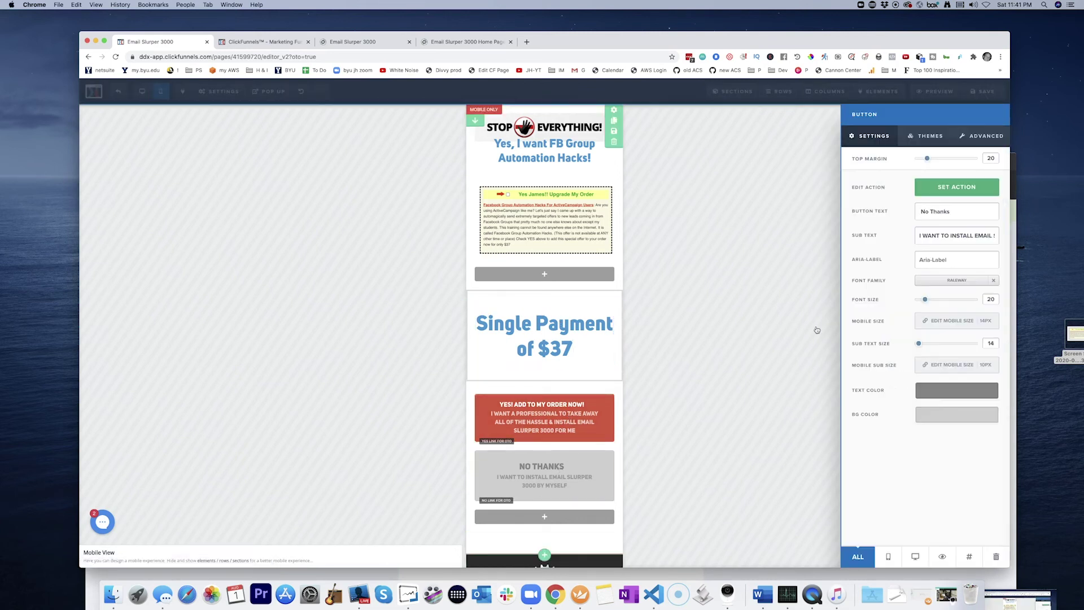
{"action": "triple_click", "coordinate": [969, 235]}
{"action": "type", "text": "I ac"}
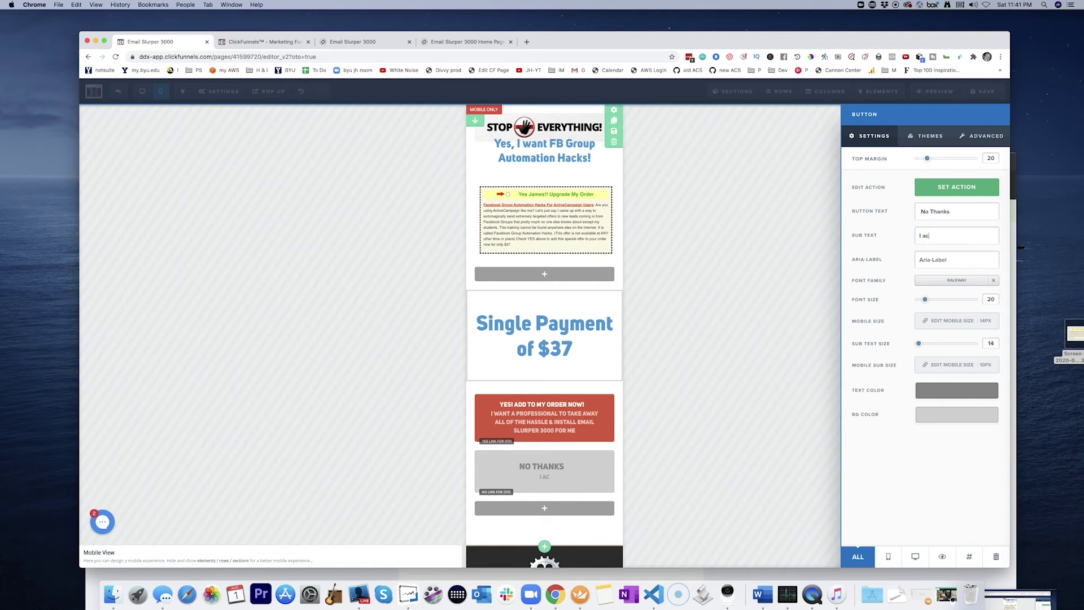
{"action": "key", "text": "BackSpace"}
{"action": "key", "text": "BackSpace"}
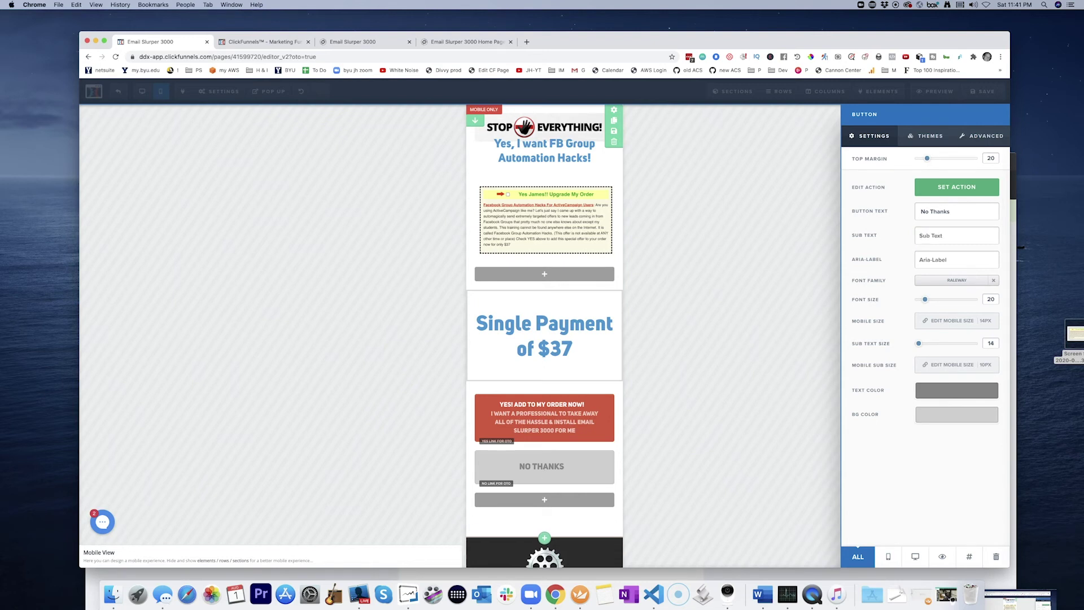
{"action": "type", "text": "dont"}
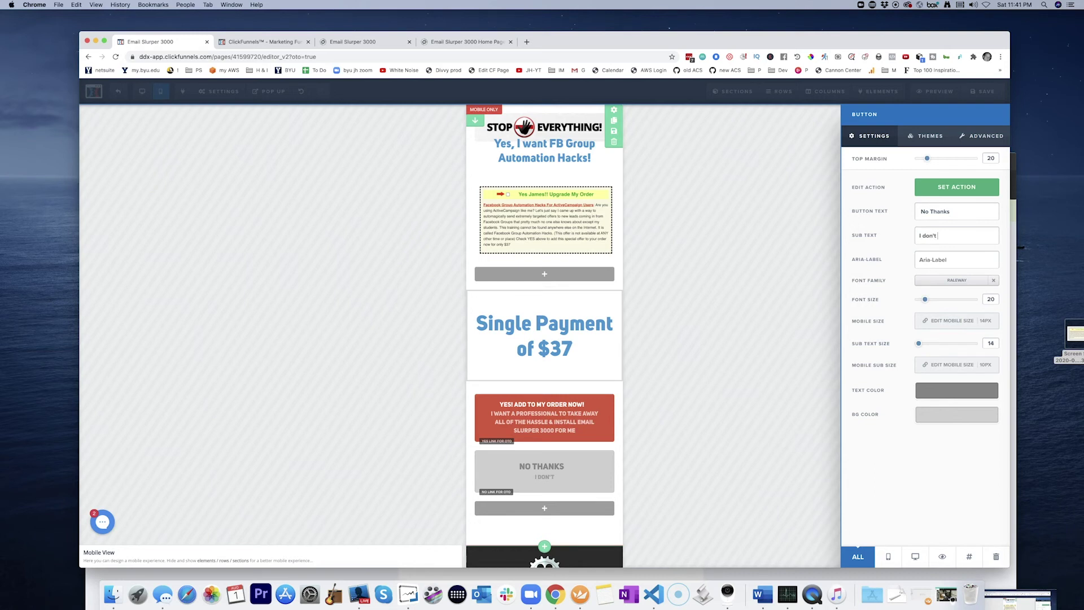
{"action": "type", "text": " thsis right now"}
Step: Set the YES button's subtext to 'I want FB Group Automation Hacks!' and verify it
{"action": "left_click", "coordinate": [546, 414]}
{"action": "triple_click", "coordinate": [966, 235]}
{"action": "type", "text": "I want FB Grojup"}
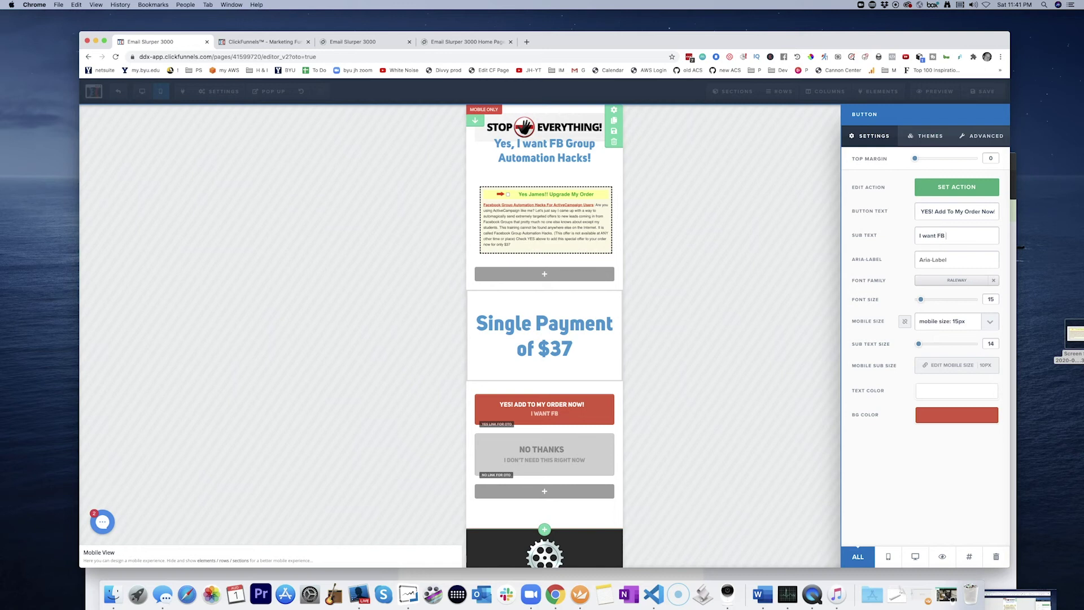
{"action": "key", "text": "BackSpace"}
{"action": "key", "text": "BackSpace"}
{"action": "key", "text": "BackSpace"}
{"action": "type", "text": "up Automation"}
{"action": "type", "text": " Hacks"}
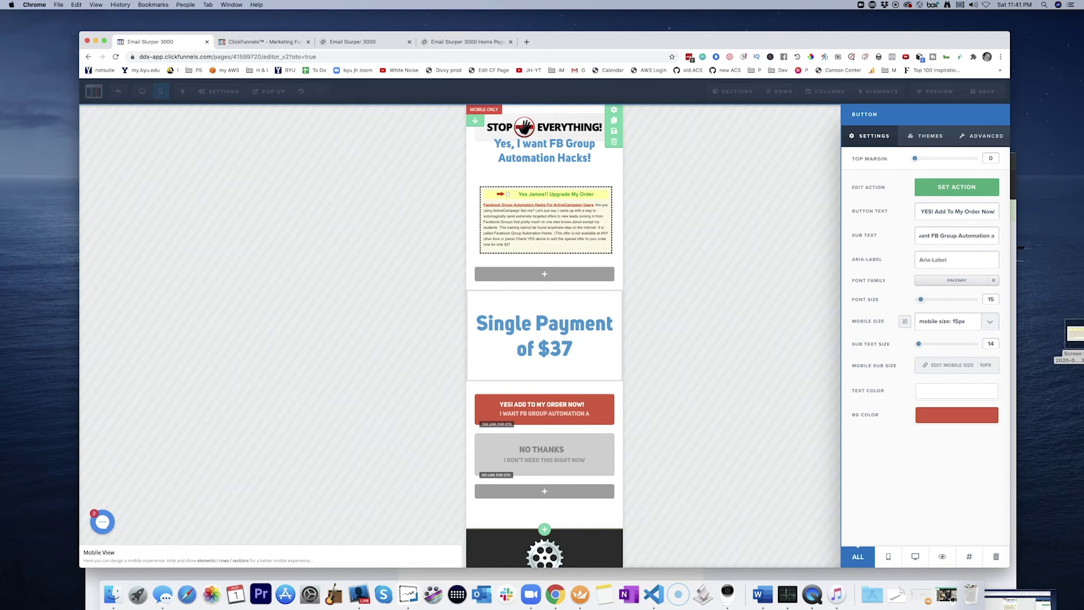
{"action": "type", "text": "!"}
{"action": "left_click", "coordinate": [728, 345]}
{"action": "scroll", "coordinate": [583, 351], "scroll_direction": "down", "scroll_amount": 1}
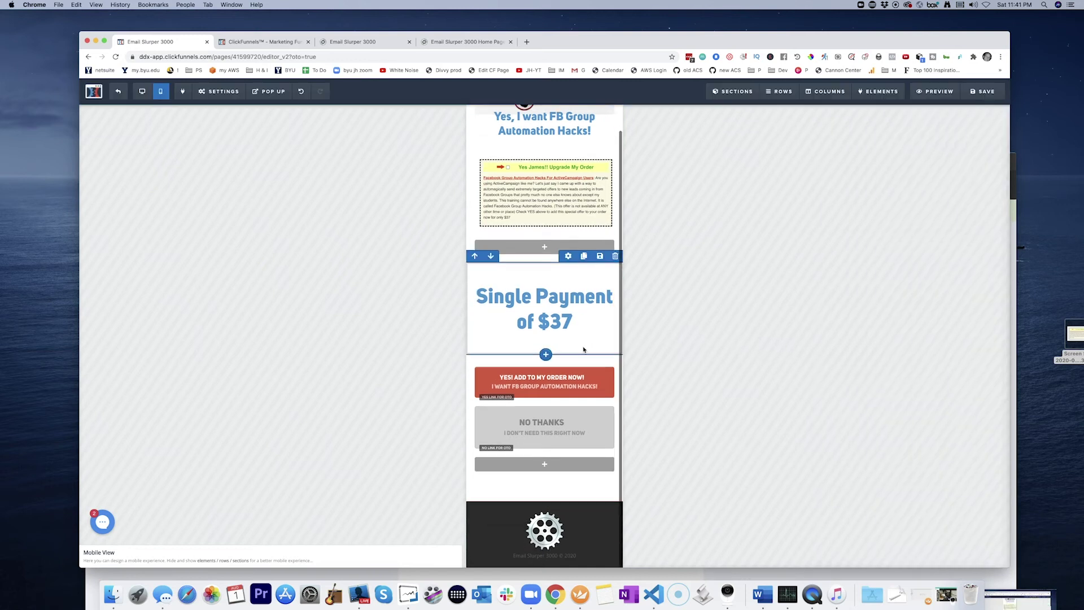
{"action": "left_click", "coordinate": [578, 362]}
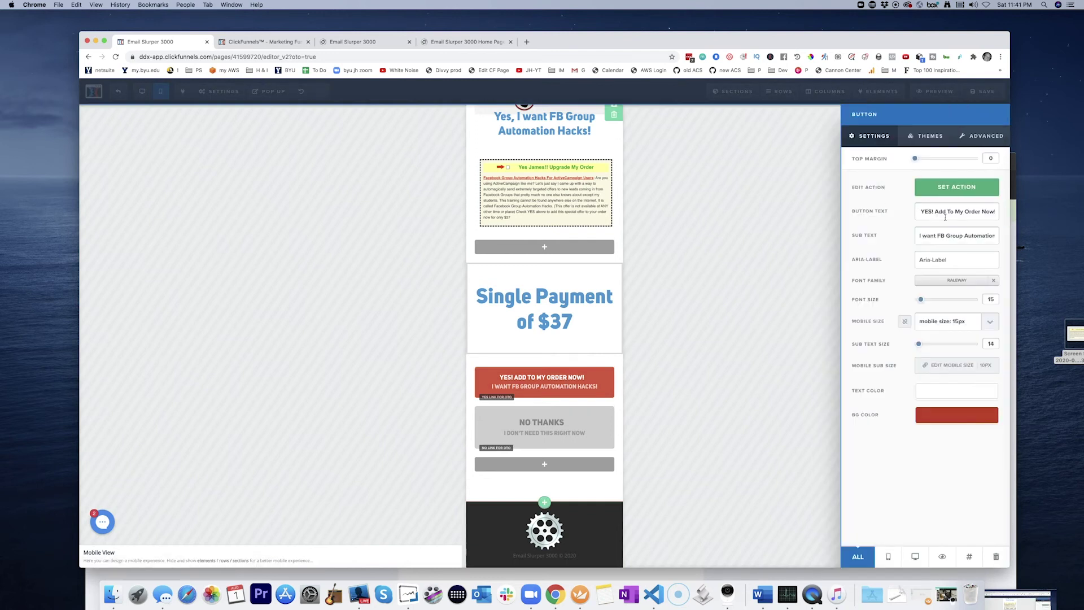
{"action": "left_click", "coordinate": [754, 264]}
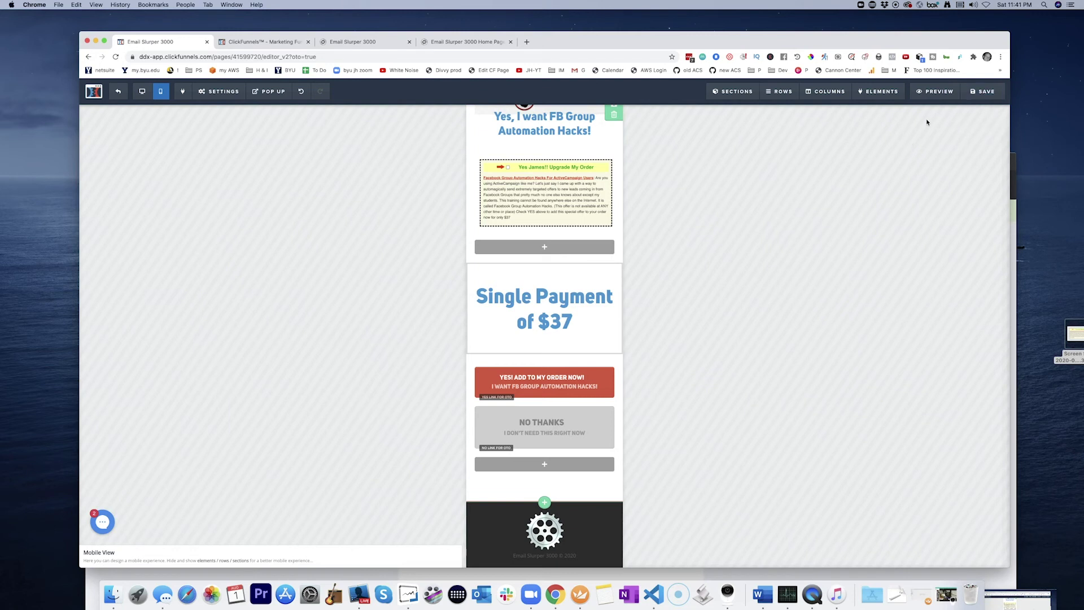
Step: Save the page changes and exit the editor to the Order Bump OTO step overview
{"action": "left_click", "coordinate": [983, 91]}
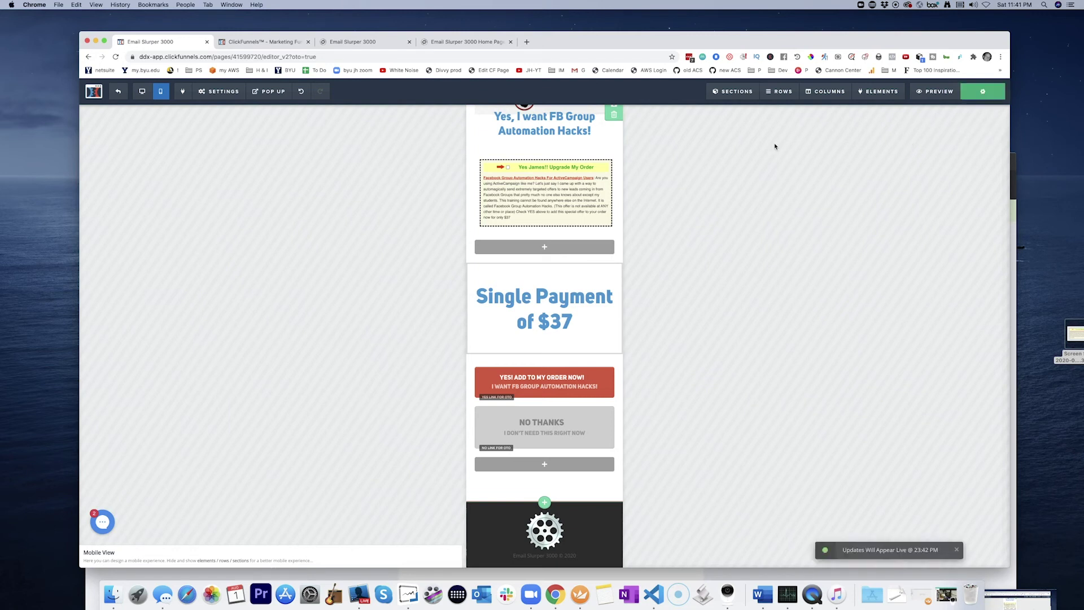
{"action": "scroll", "coordinate": [663, 165], "scroll_direction": "up", "scroll_amount": 1}
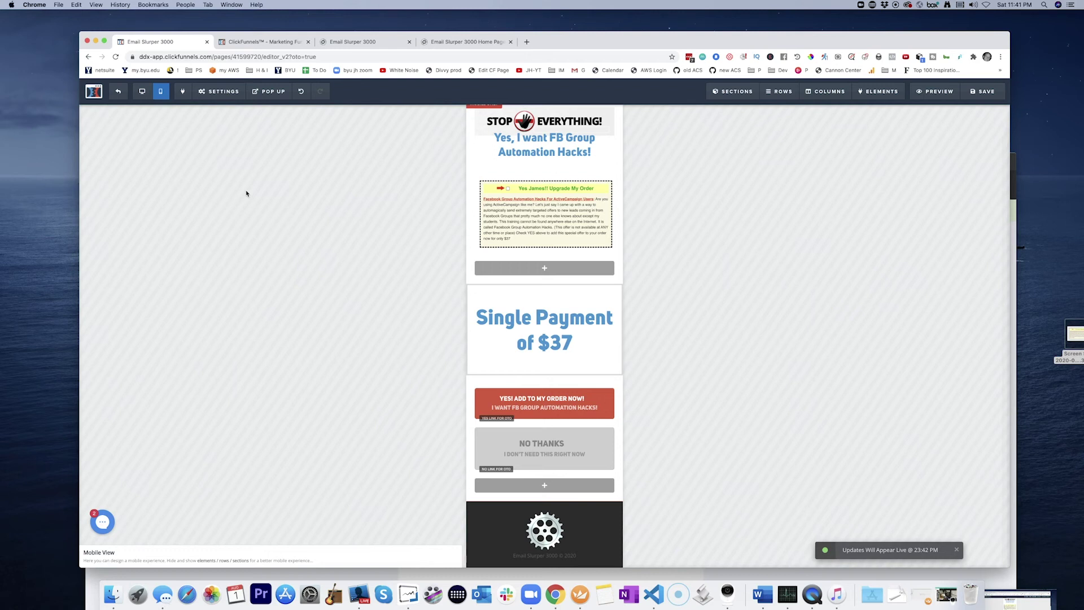
{"action": "left_click", "coordinate": [120, 94]}
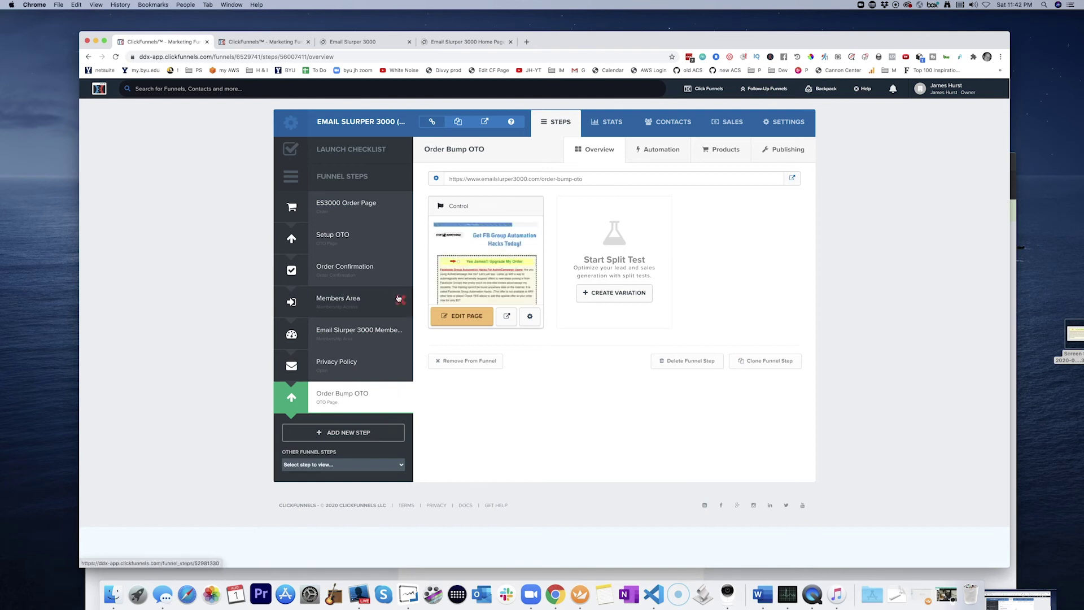
Step: Open the membership course step in the Members Area funnel
{"action": "left_click", "coordinate": [338, 305]}
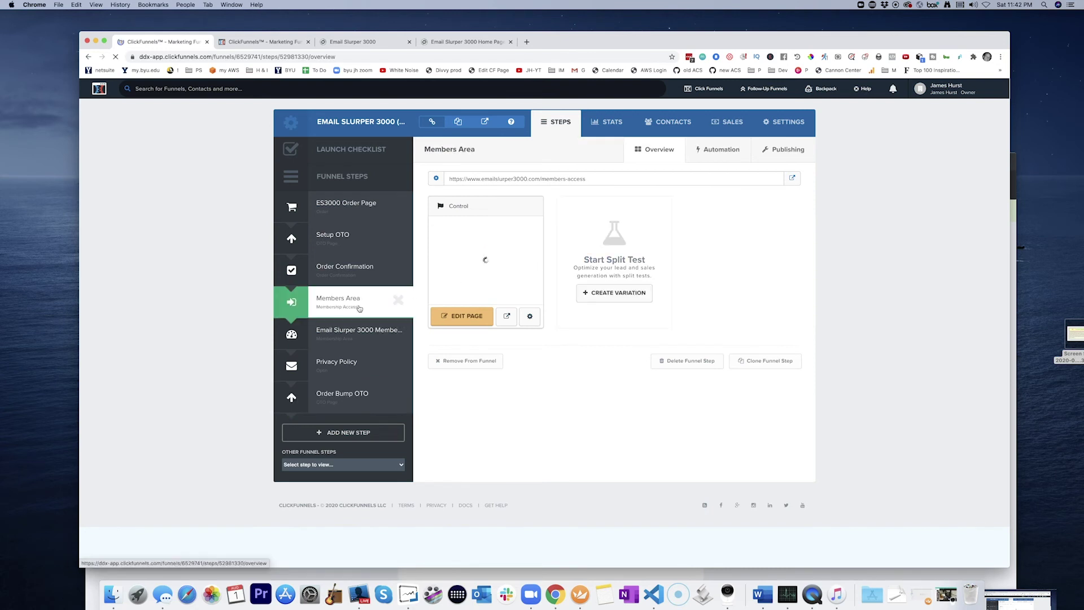
{"action": "left_click", "coordinate": [349, 331]}
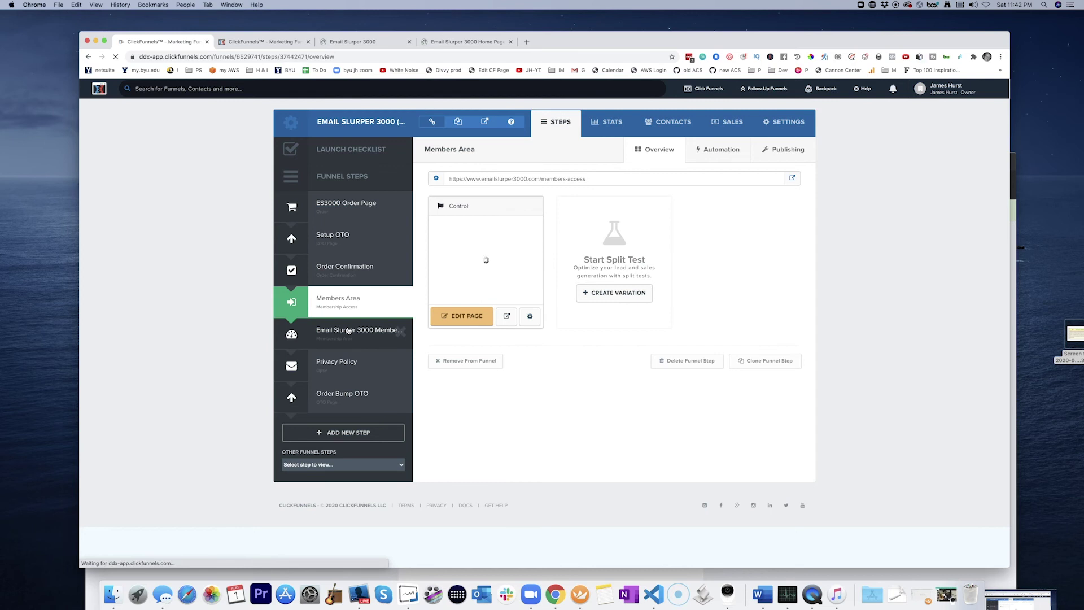
{"action": "scroll", "coordinate": [658, 305], "scroll_direction": "down", "scroll_amount": 1}
{"action": "scroll", "coordinate": [657, 305], "scroll_direction": "down", "scroll_amount": 10}
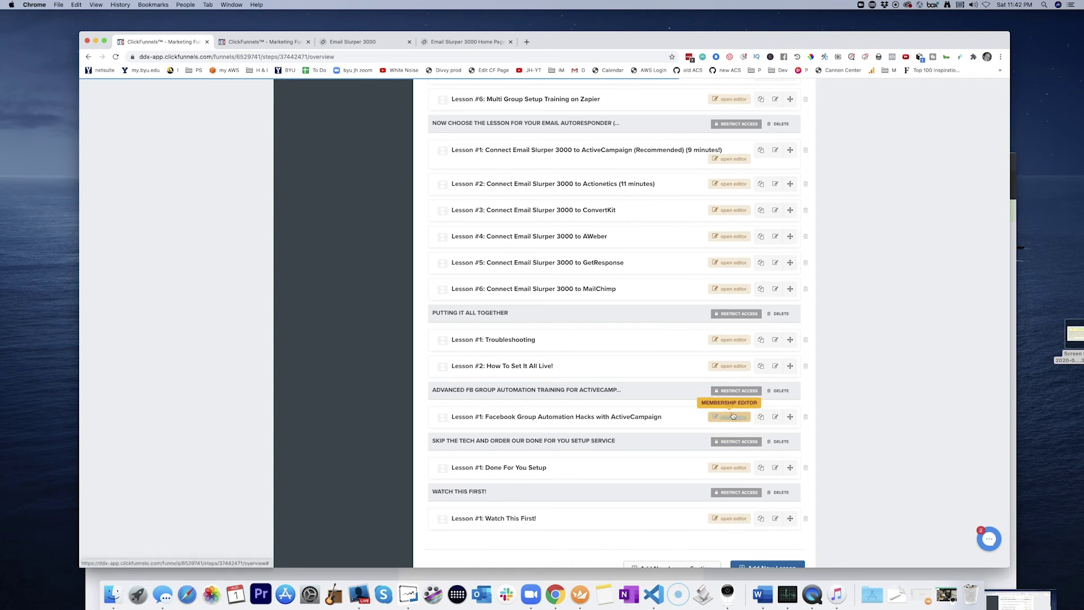
Step: Add 'ActiveCampaign FB Group Automation Hacks OTO' as a required product for the Advanced FB section
{"action": "left_click", "coordinate": [735, 390]}
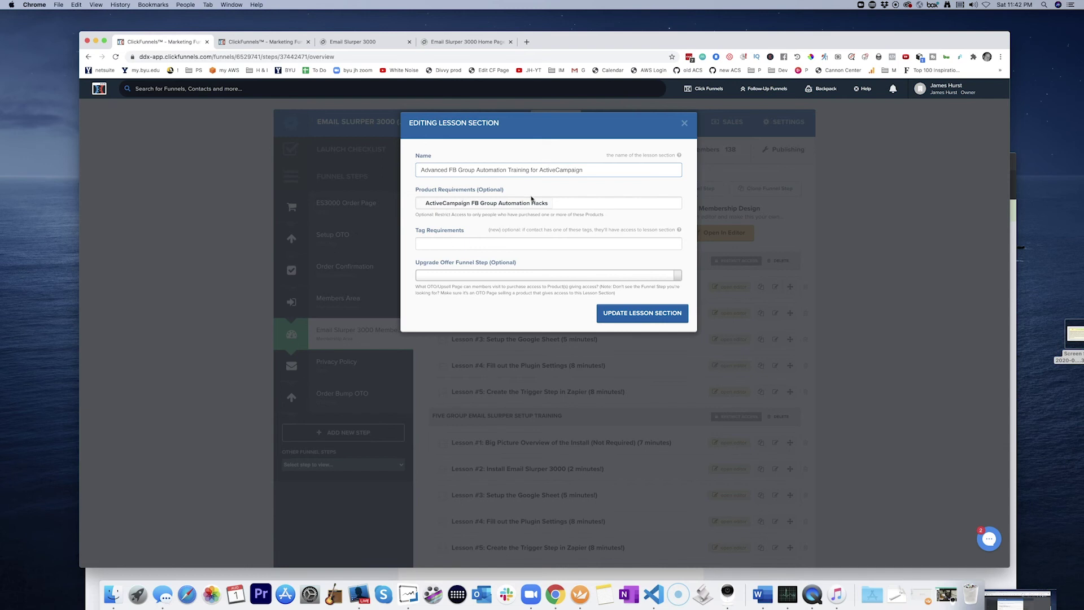
{"action": "left_click", "coordinate": [591, 205]}
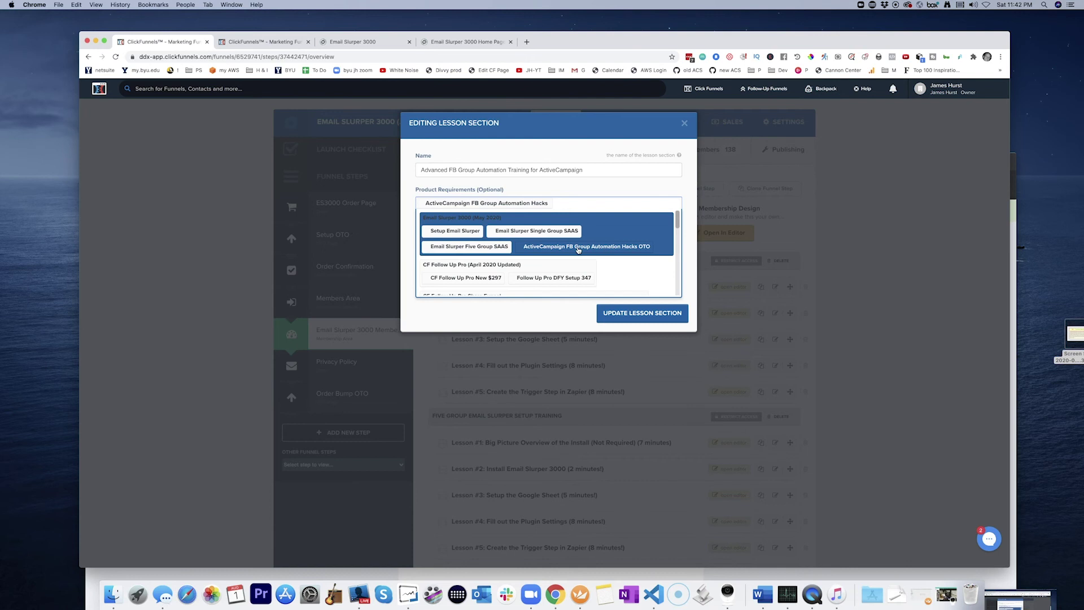
{"action": "left_click", "coordinate": [611, 249]}
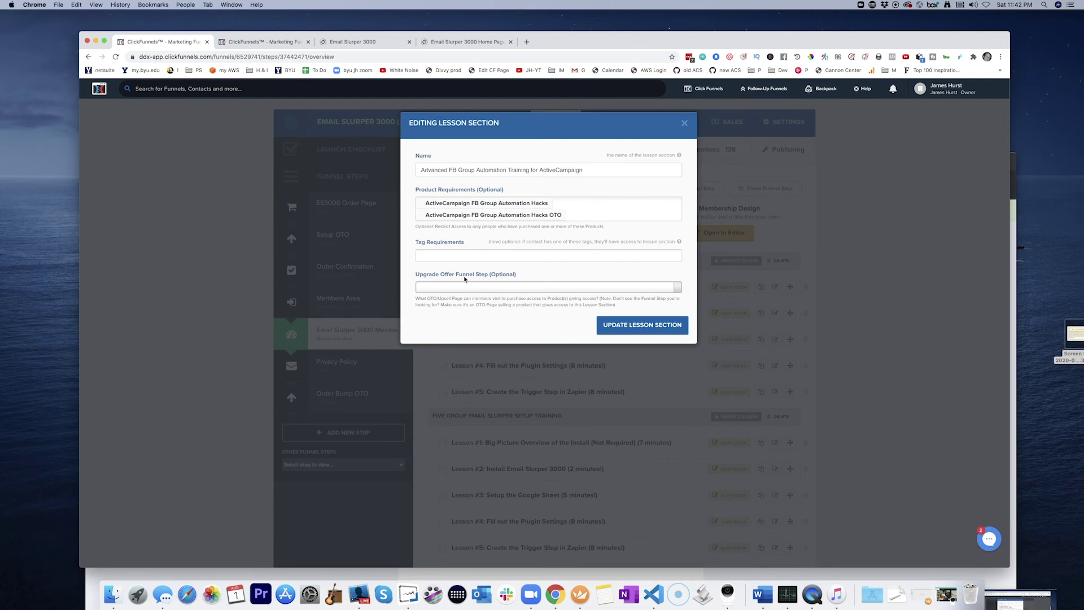
Step: Review the upgrade offer funnel step list and its explanation without choosing a step
{"action": "left_click", "coordinate": [484, 291]}
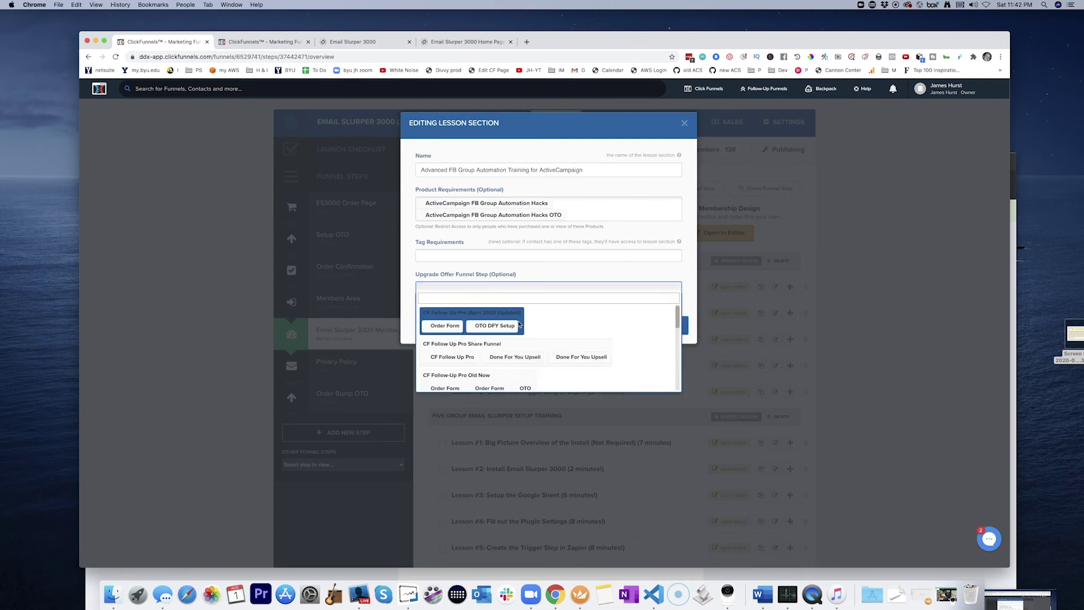
{"action": "scroll", "coordinate": [551, 324], "scroll_direction": "down", "scroll_amount": 3}
{"action": "scroll", "coordinate": [552, 324], "scroll_direction": "up", "scroll_amount": 3}
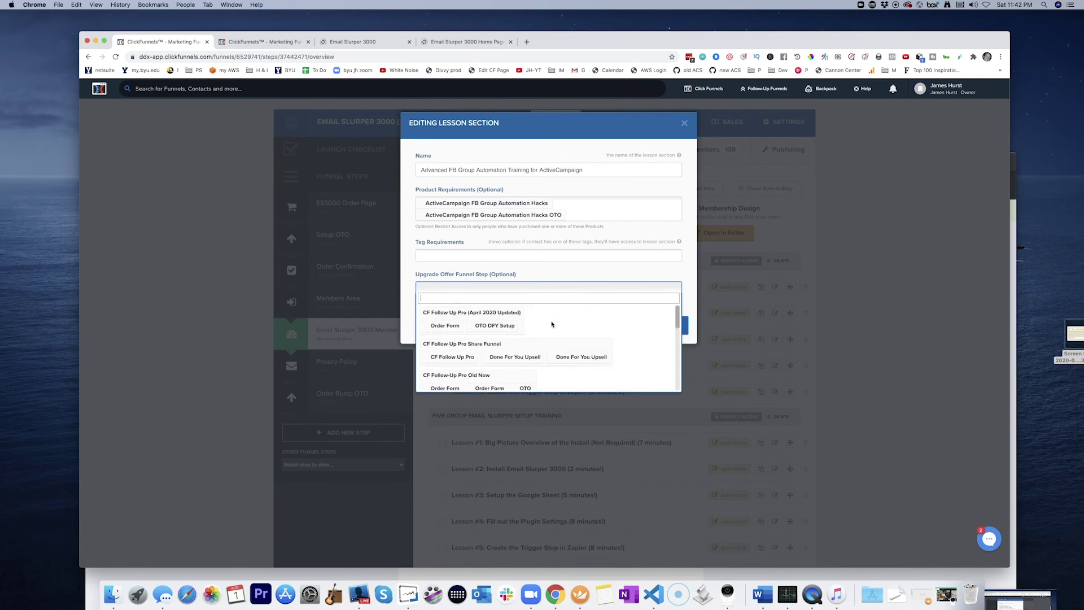
{"action": "left_click", "coordinate": [538, 274]}
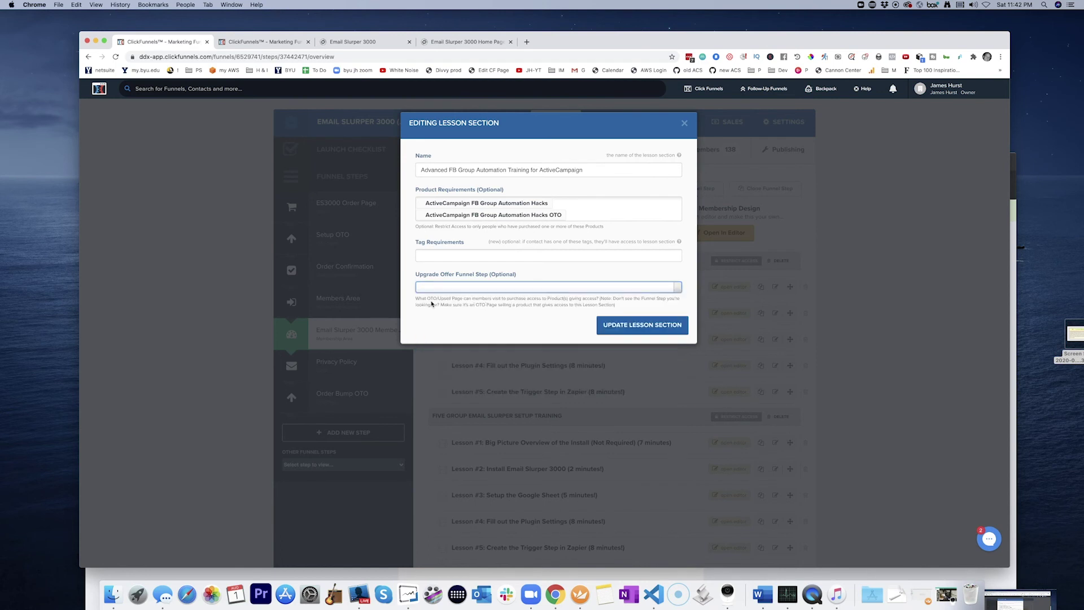
{"action": "left_click_drag", "start_coordinate": [494, 300], "coordinate": [597, 299]}
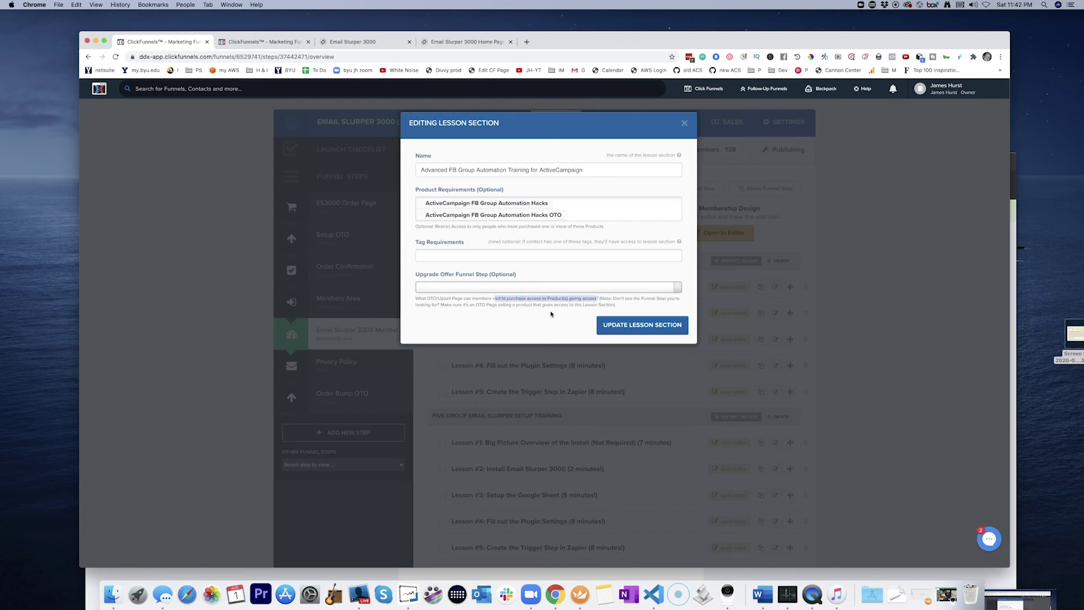
{"action": "left_click_drag", "start_coordinate": [471, 305], "coordinate": [573, 305]}
{"action": "left_click", "coordinate": [489, 296]}
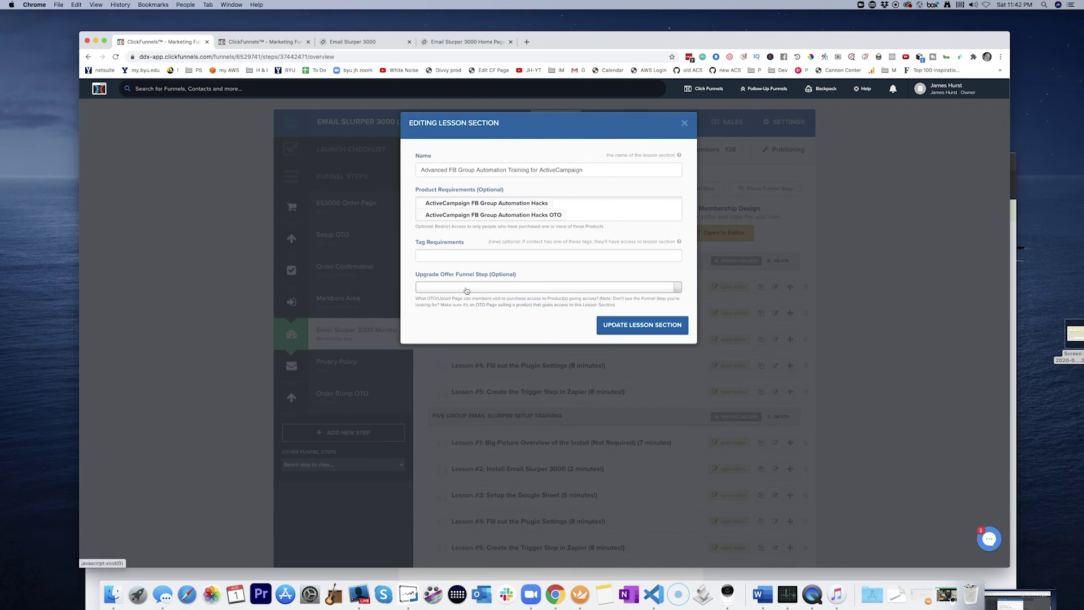
{"action": "left_click", "coordinate": [467, 289]}
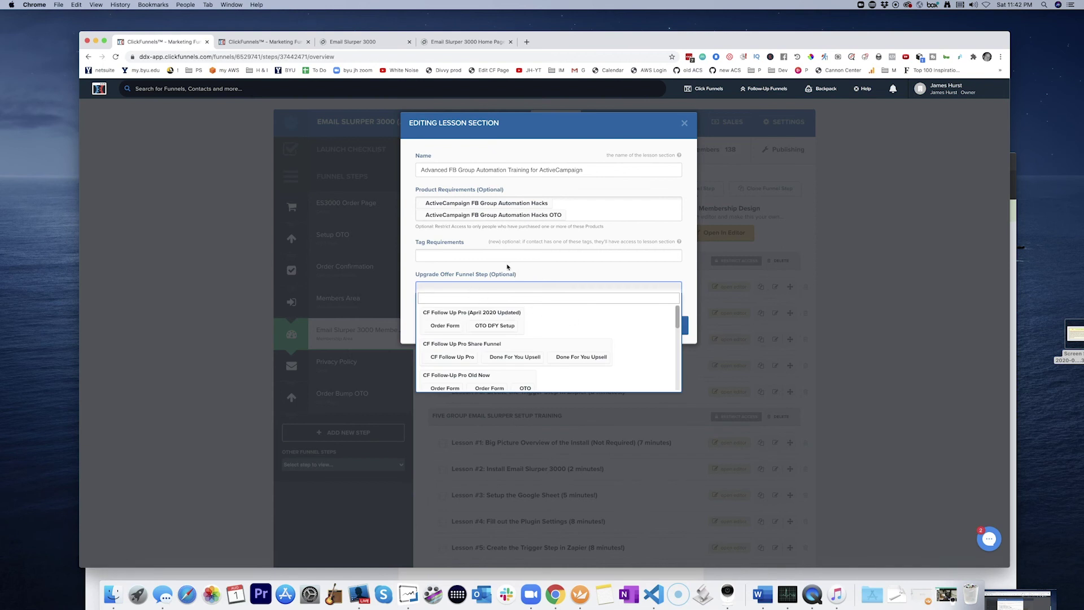
{"action": "left_click", "coordinate": [507, 267]}
Step: Save the product restrictions, then set the Advanced FB section's upgrade step to Order Bump OTO and save
{"action": "left_click", "coordinate": [633, 327]}
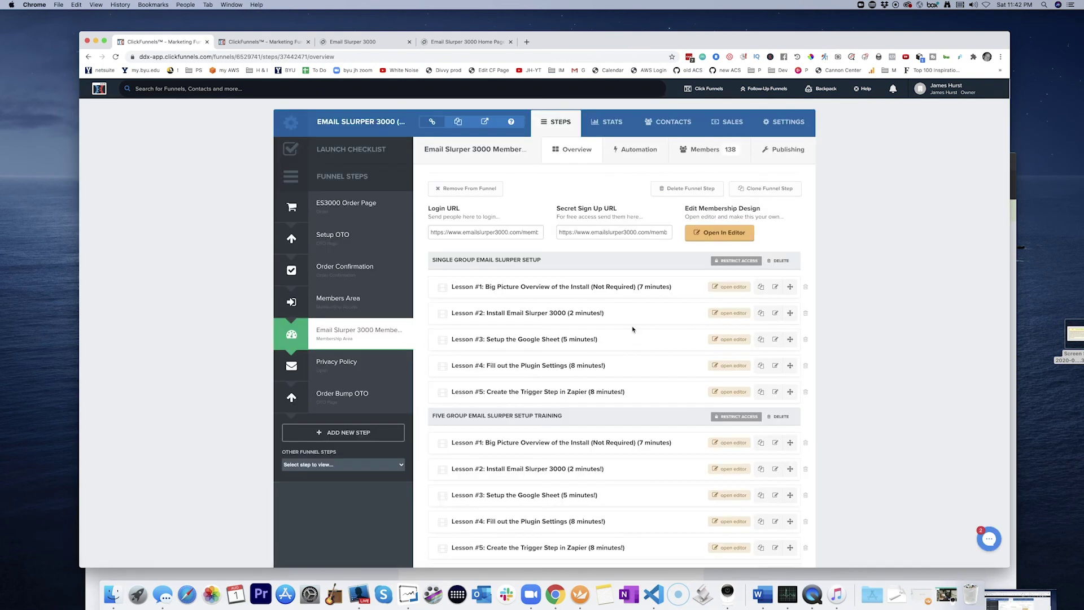
{"action": "scroll", "coordinate": [633, 330], "scroll_direction": "down", "scroll_amount": 10}
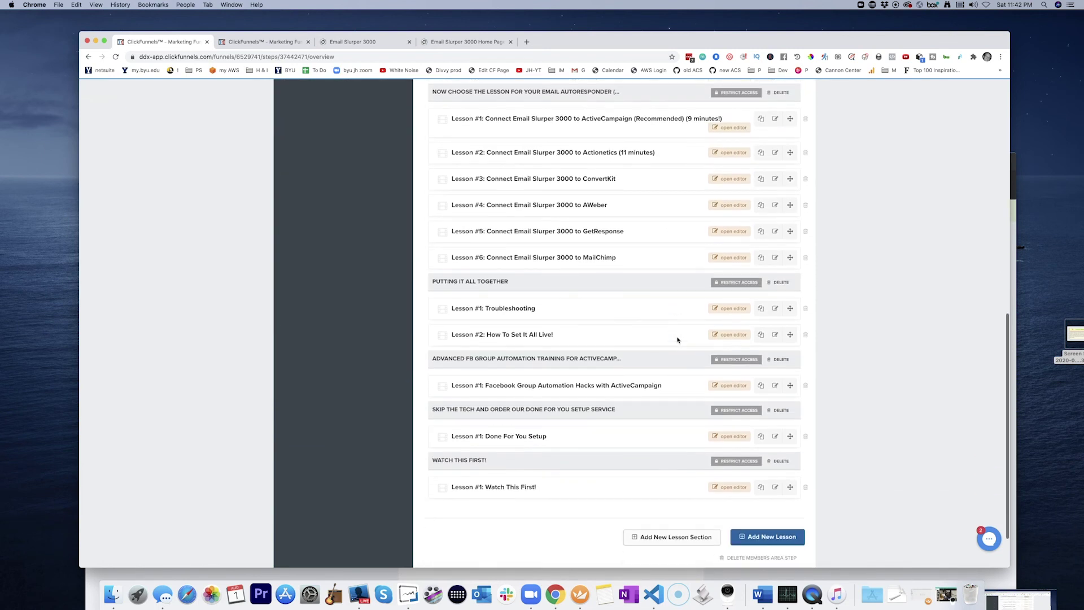
{"action": "left_click", "coordinate": [741, 362]}
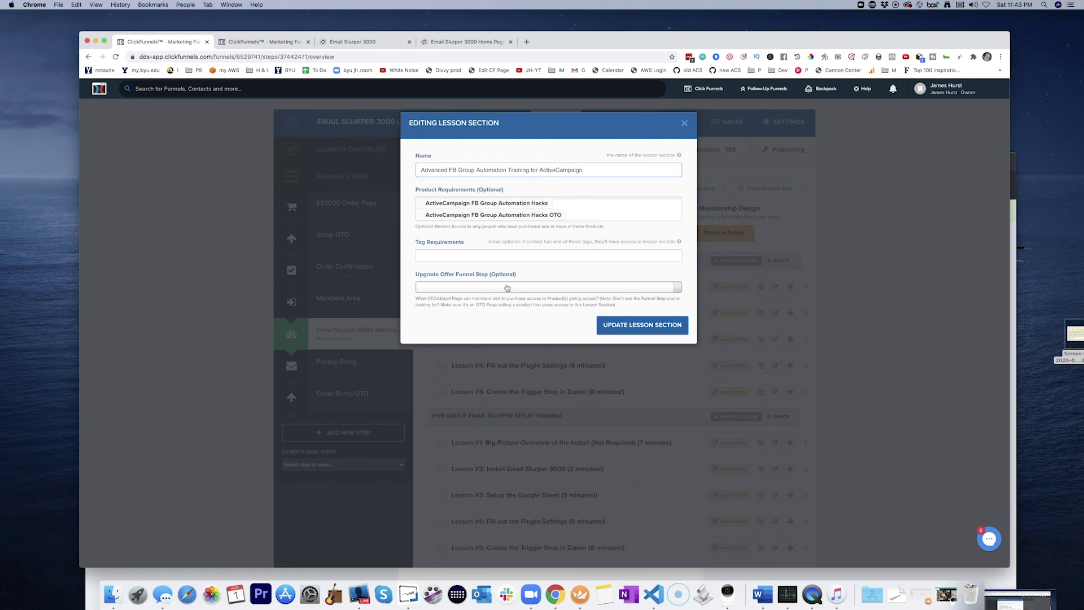
{"action": "left_click", "coordinate": [507, 288]}
{"action": "scroll", "coordinate": [540, 325], "scroll_direction": "down", "scroll_amount": 8}
{"action": "scroll", "coordinate": [540, 325], "scroll_direction": "down", "scroll_amount": 1}
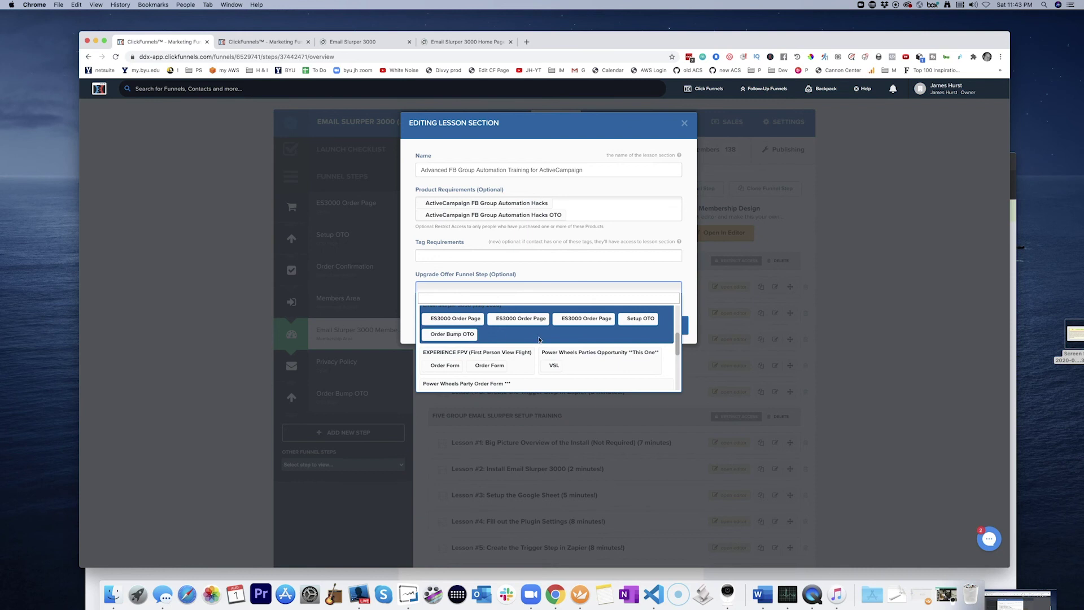
{"action": "scroll", "coordinate": [539, 340], "scroll_direction": "up", "scroll_amount": 1}
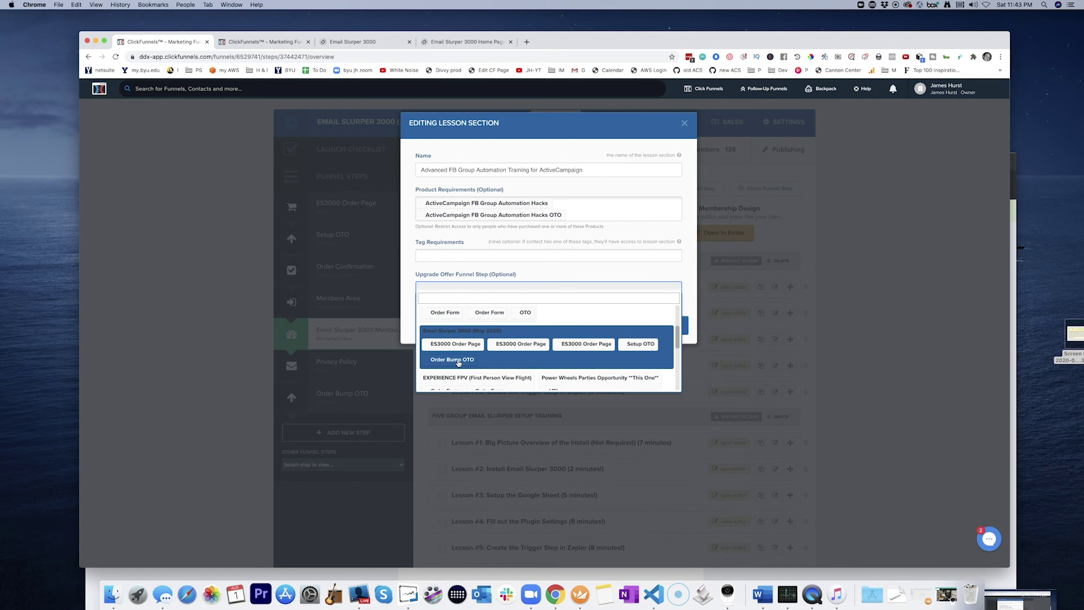
{"action": "left_click", "coordinate": [457, 359]}
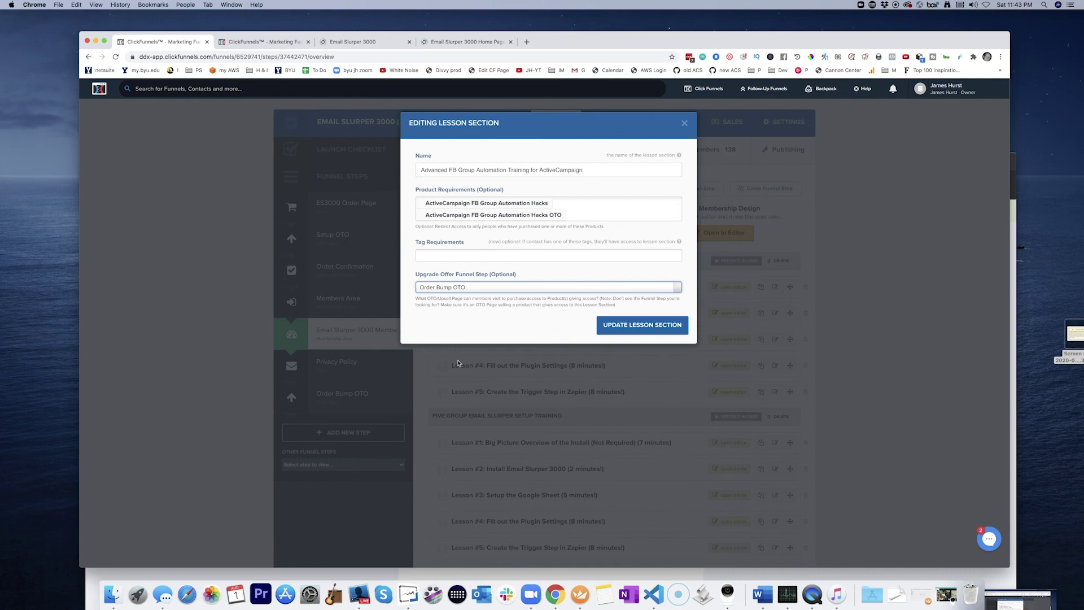
{"action": "left_click", "coordinate": [630, 325]}
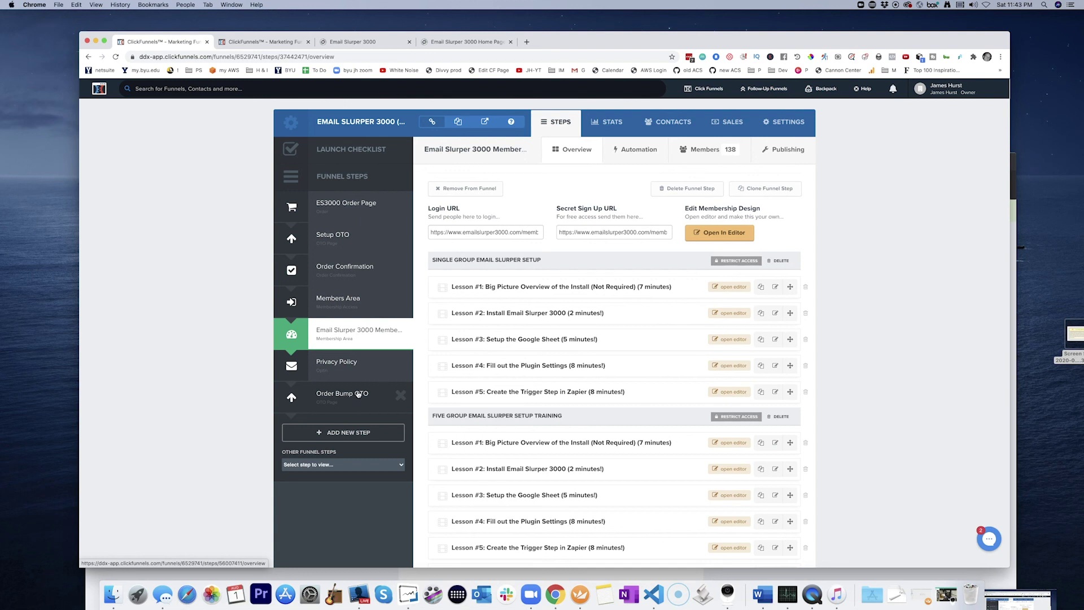
Step: View the products sold on the Order Bump OTO funnel step
{"action": "scroll", "coordinate": [323, 403], "scroll_direction": "down", "scroll_amount": 1}
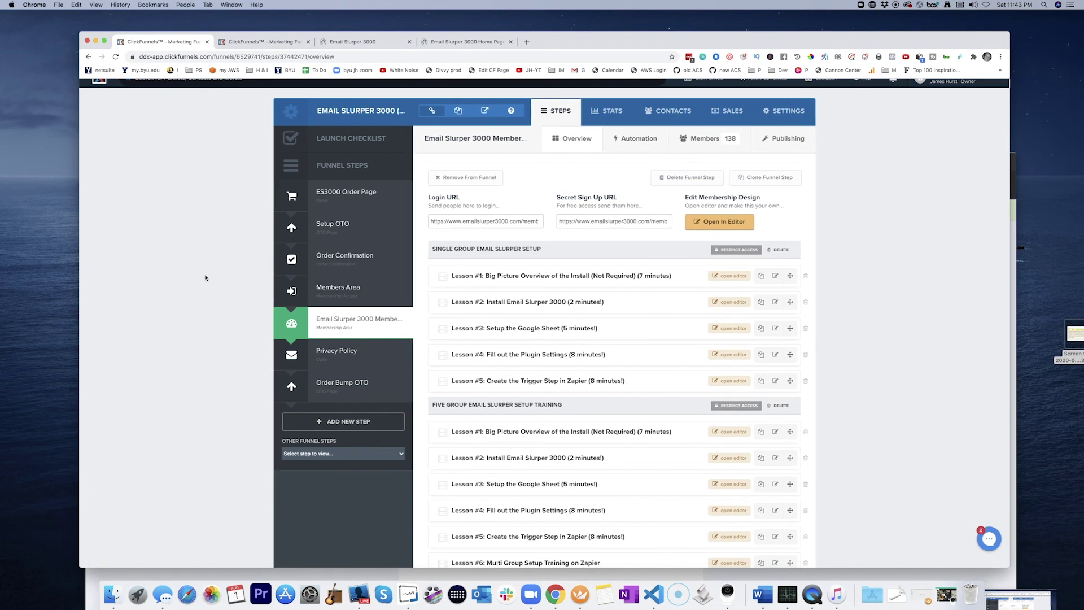
{"action": "left_click", "coordinate": [369, 392]}
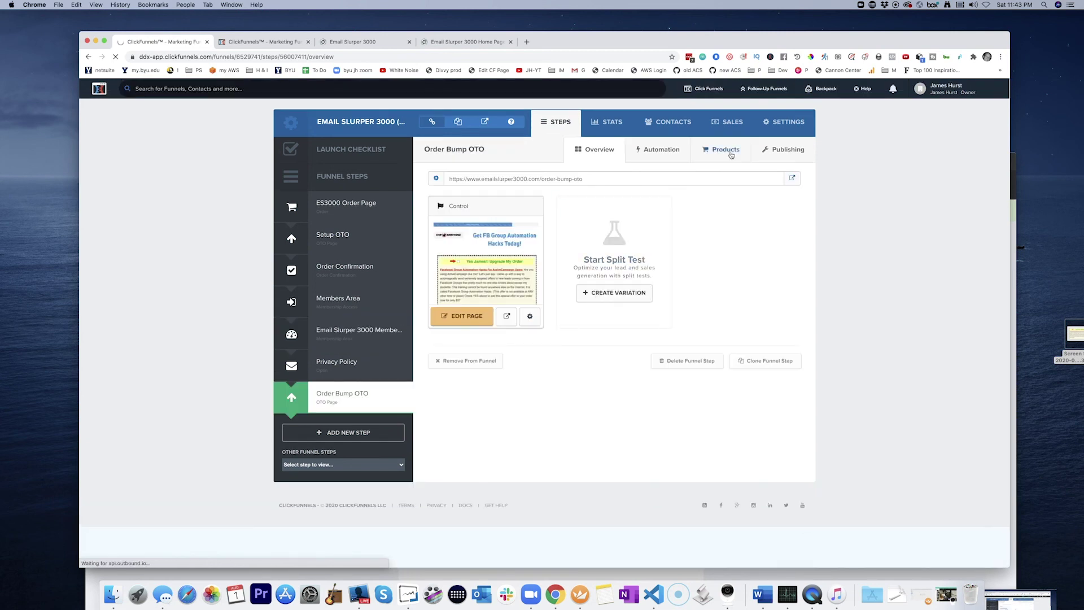
{"action": "left_click", "coordinate": [731, 155]}
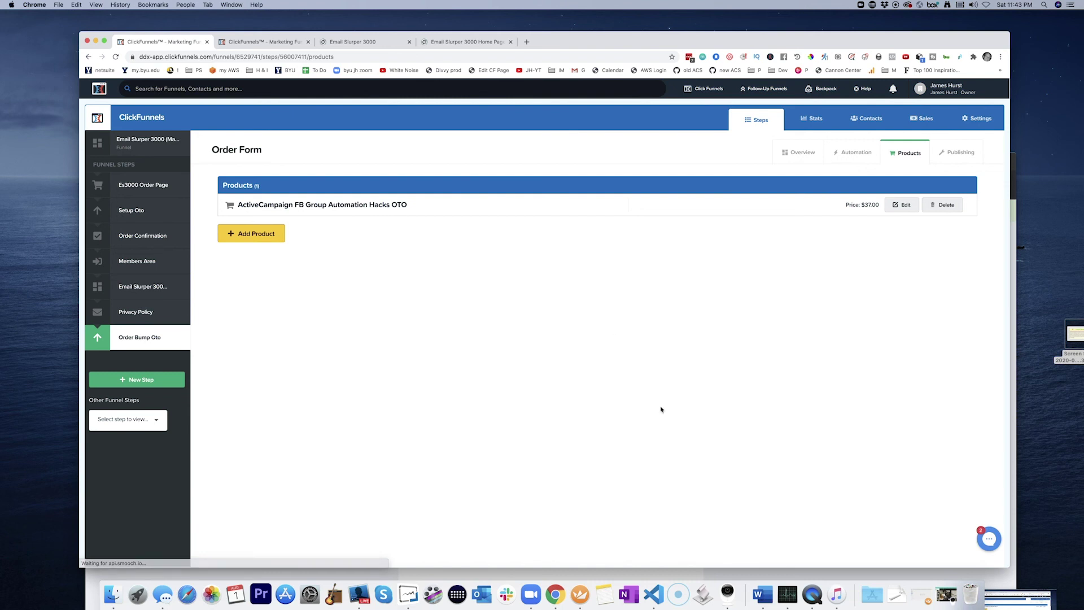
Step: Bring the incognito window showing the members-area login page to the front
{"action": "left_click", "coordinate": [457, 42]}
{"action": "left_click", "coordinate": [372, 44]}
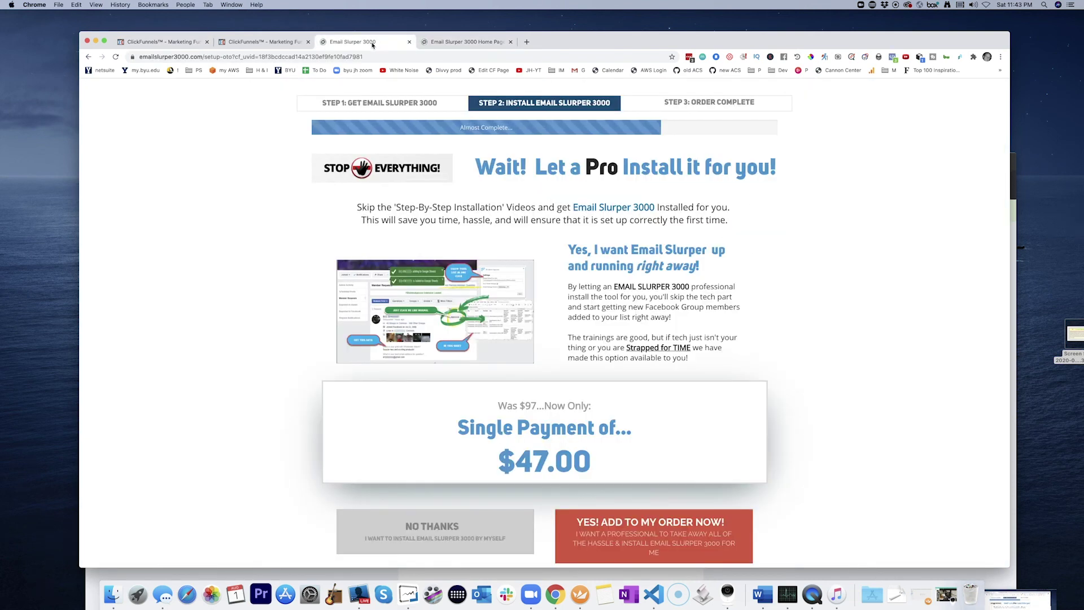
{"action": "left_click", "coordinate": [265, 43]}
{"action": "left_click", "coordinate": [324, 44]}
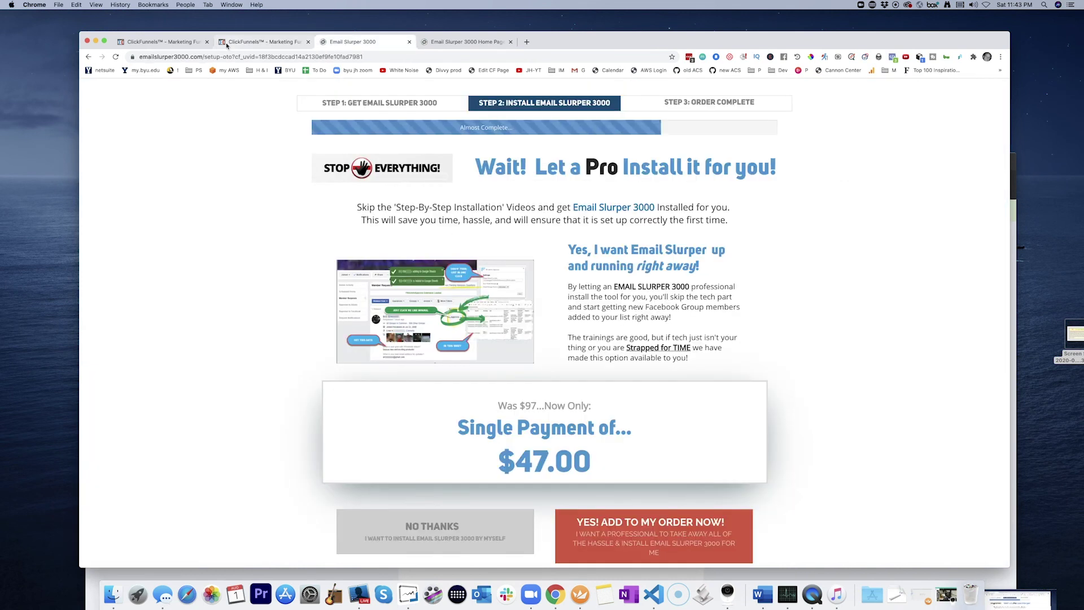
{"action": "left_click_drag", "start_coordinate": [595, 45], "coordinate": [645, 258]}
{"action": "left_click", "coordinate": [467, 240]}
{"action": "left_click_drag", "start_coordinate": [451, 158], "coordinate": [443, 68]}
Step: Log into the members area with the account e-mail and password
{"action": "left_click", "coordinate": [512, 384]}
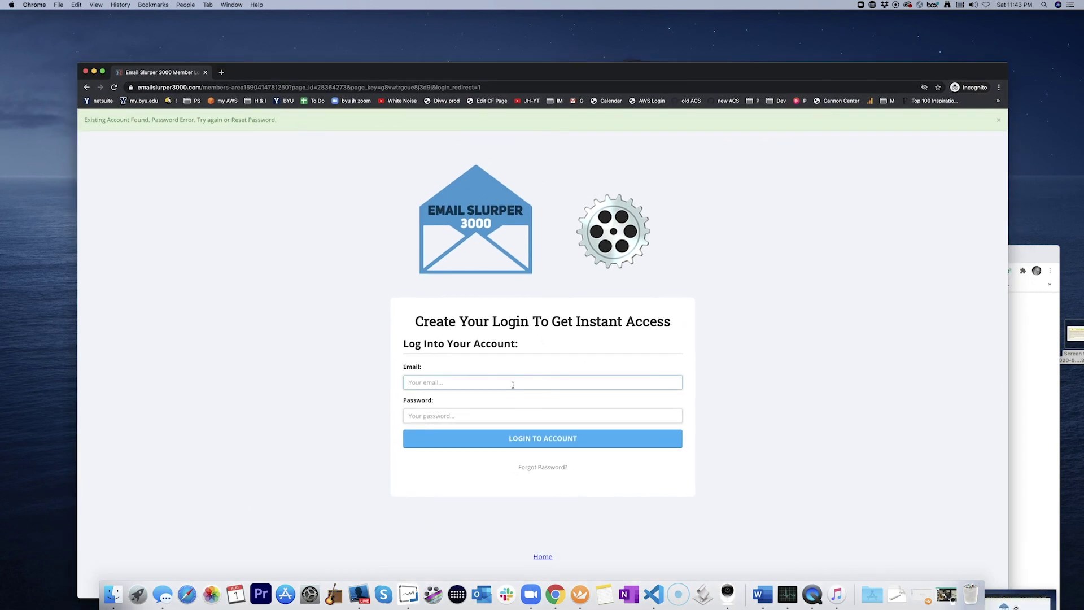
{"action": "type", "text": "d"}
{"action": "key", "text": "Tab"}
{"action": "type", "text": "a"}
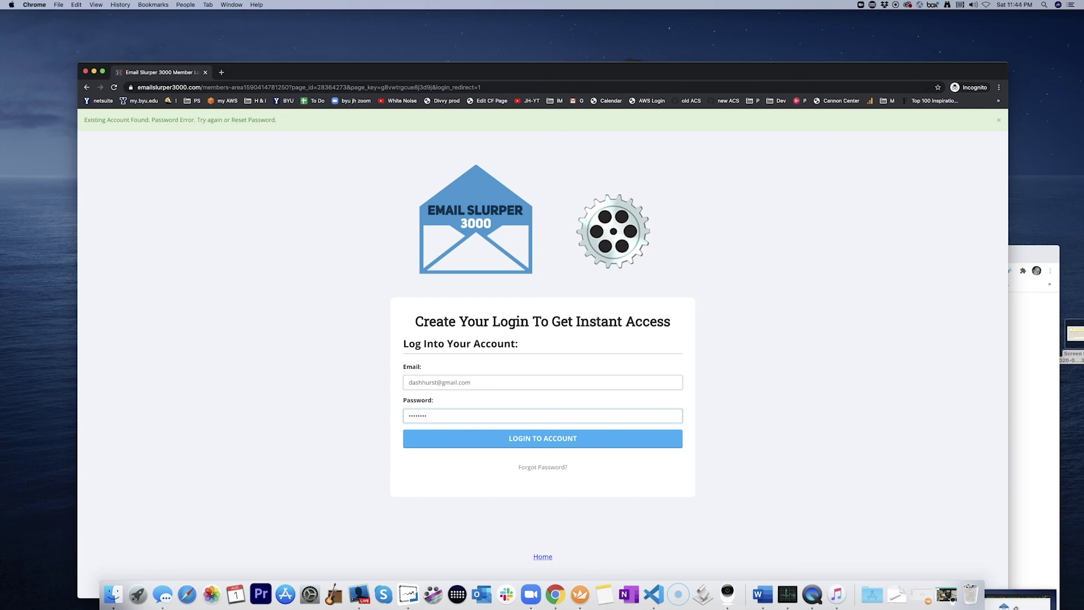
{"action": "key", "text": "Return"}
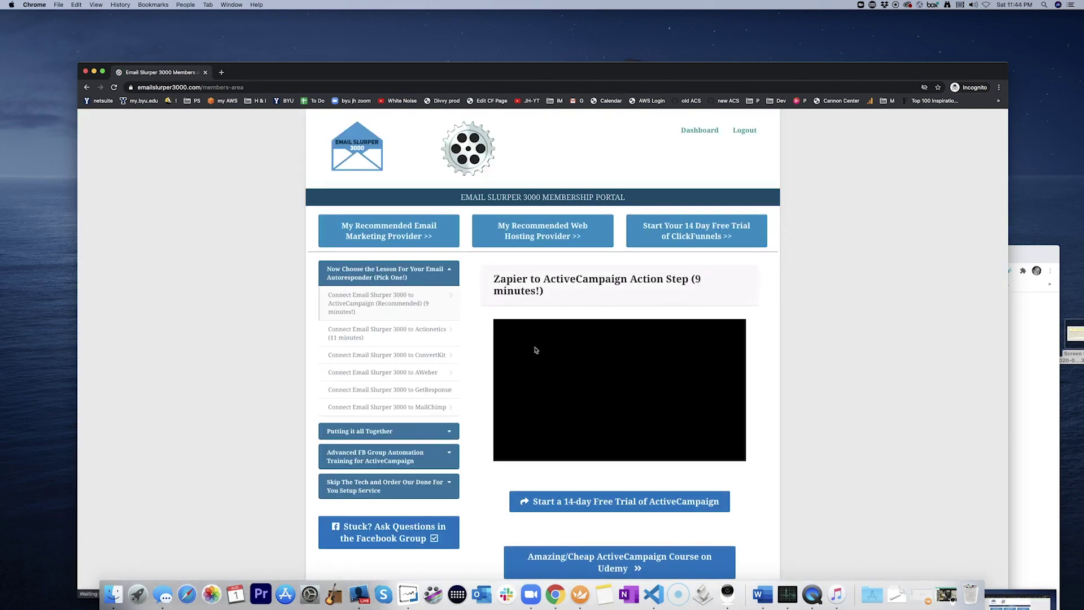
Step: Expand Advanced FB Group Automation Training and follow its upgrade link to the $37 offer page
{"action": "scroll", "coordinate": [389, 337], "scroll_direction": "down", "scroll_amount": 2}
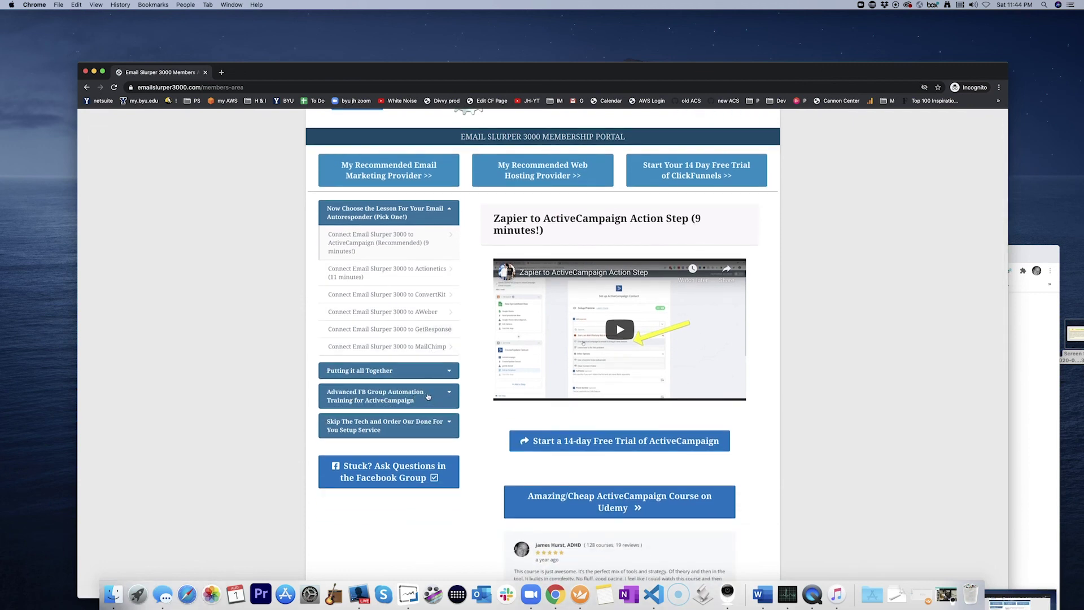
{"action": "left_click", "coordinate": [428, 397]}
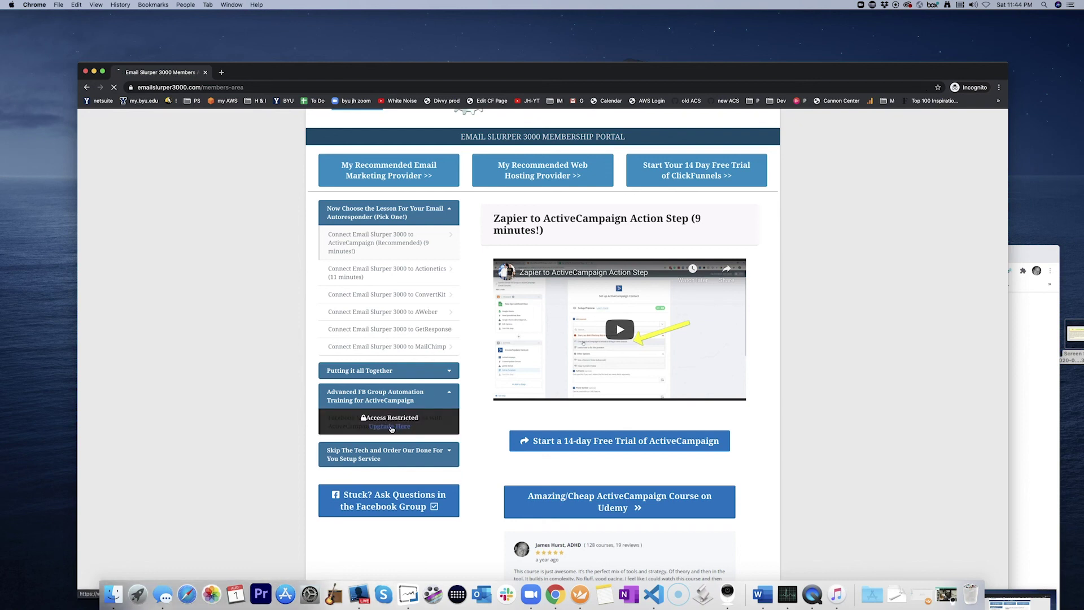
{"action": "left_click", "coordinate": [392, 427]}
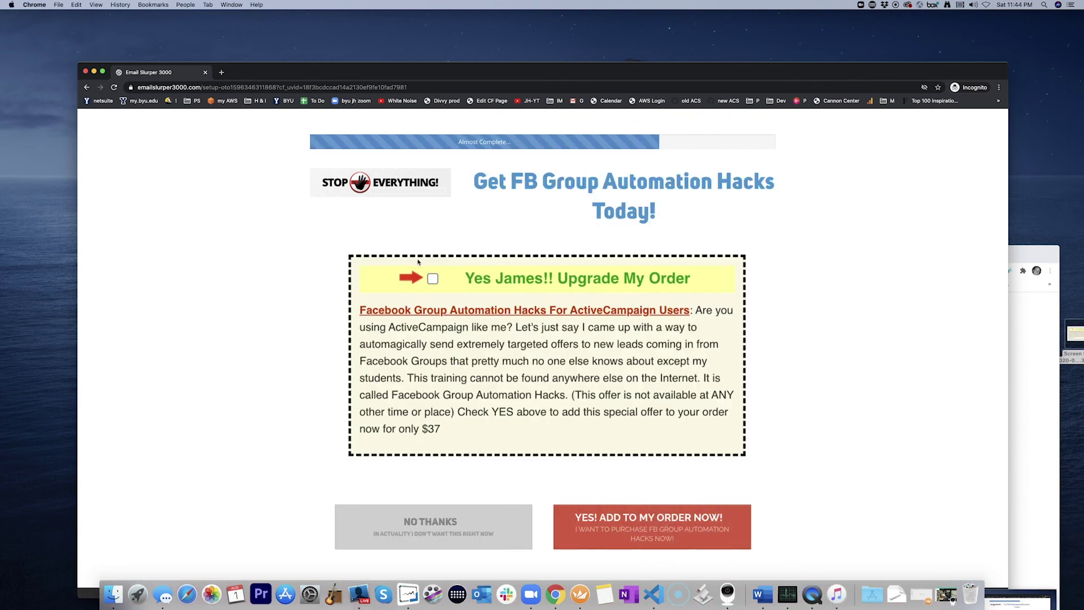
{"action": "scroll", "coordinate": [264, 273], "scroll_direction": "down", "scroll_amount": 3}
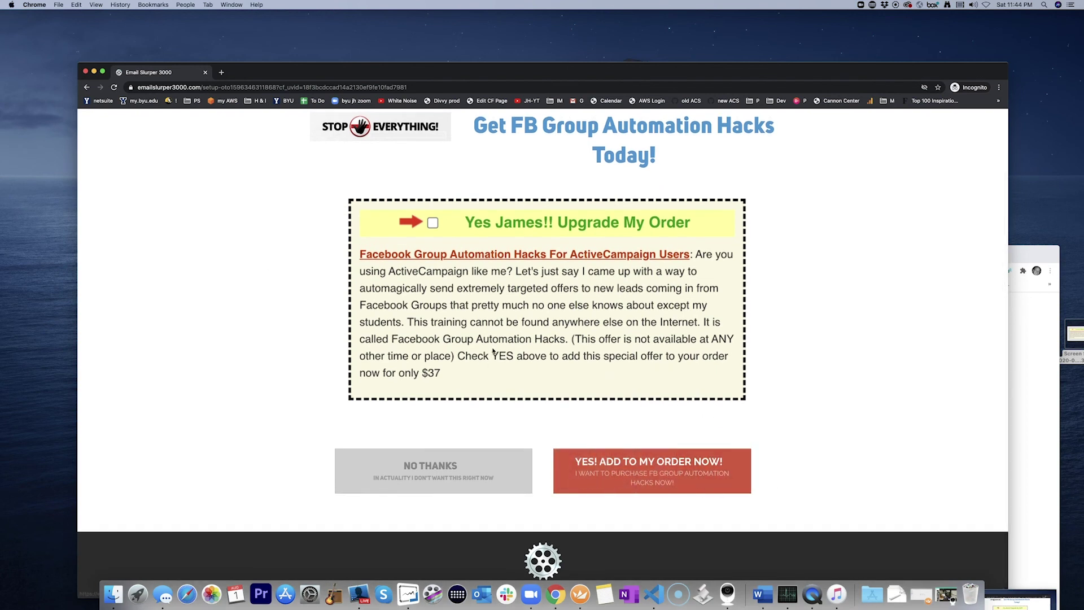
{"action": "scroll", "coordinate": [481, 327], "scroll_direction": "up", "scroll_amount": 3}
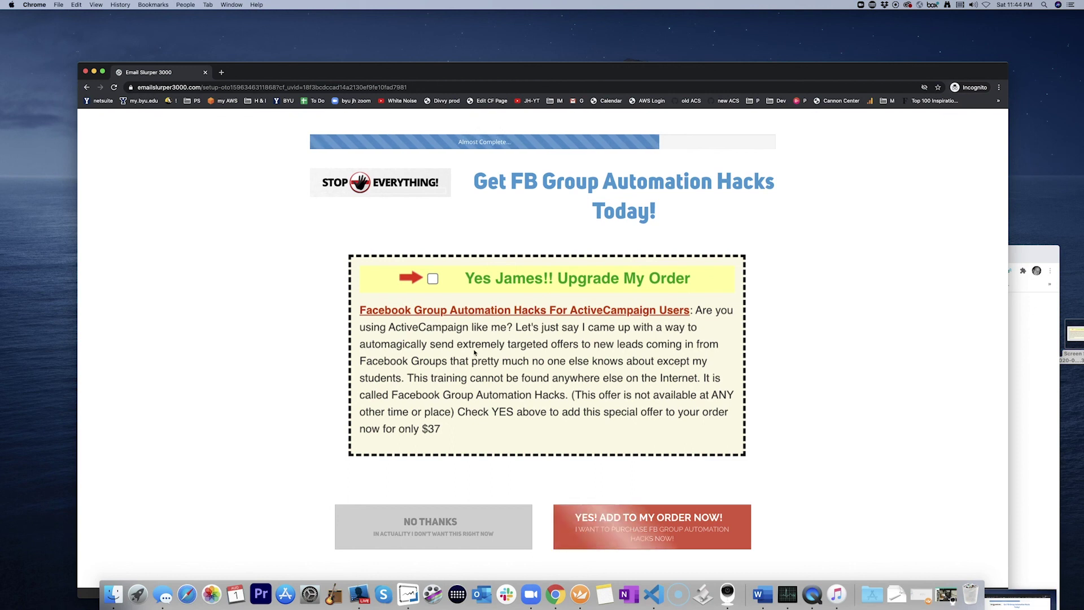